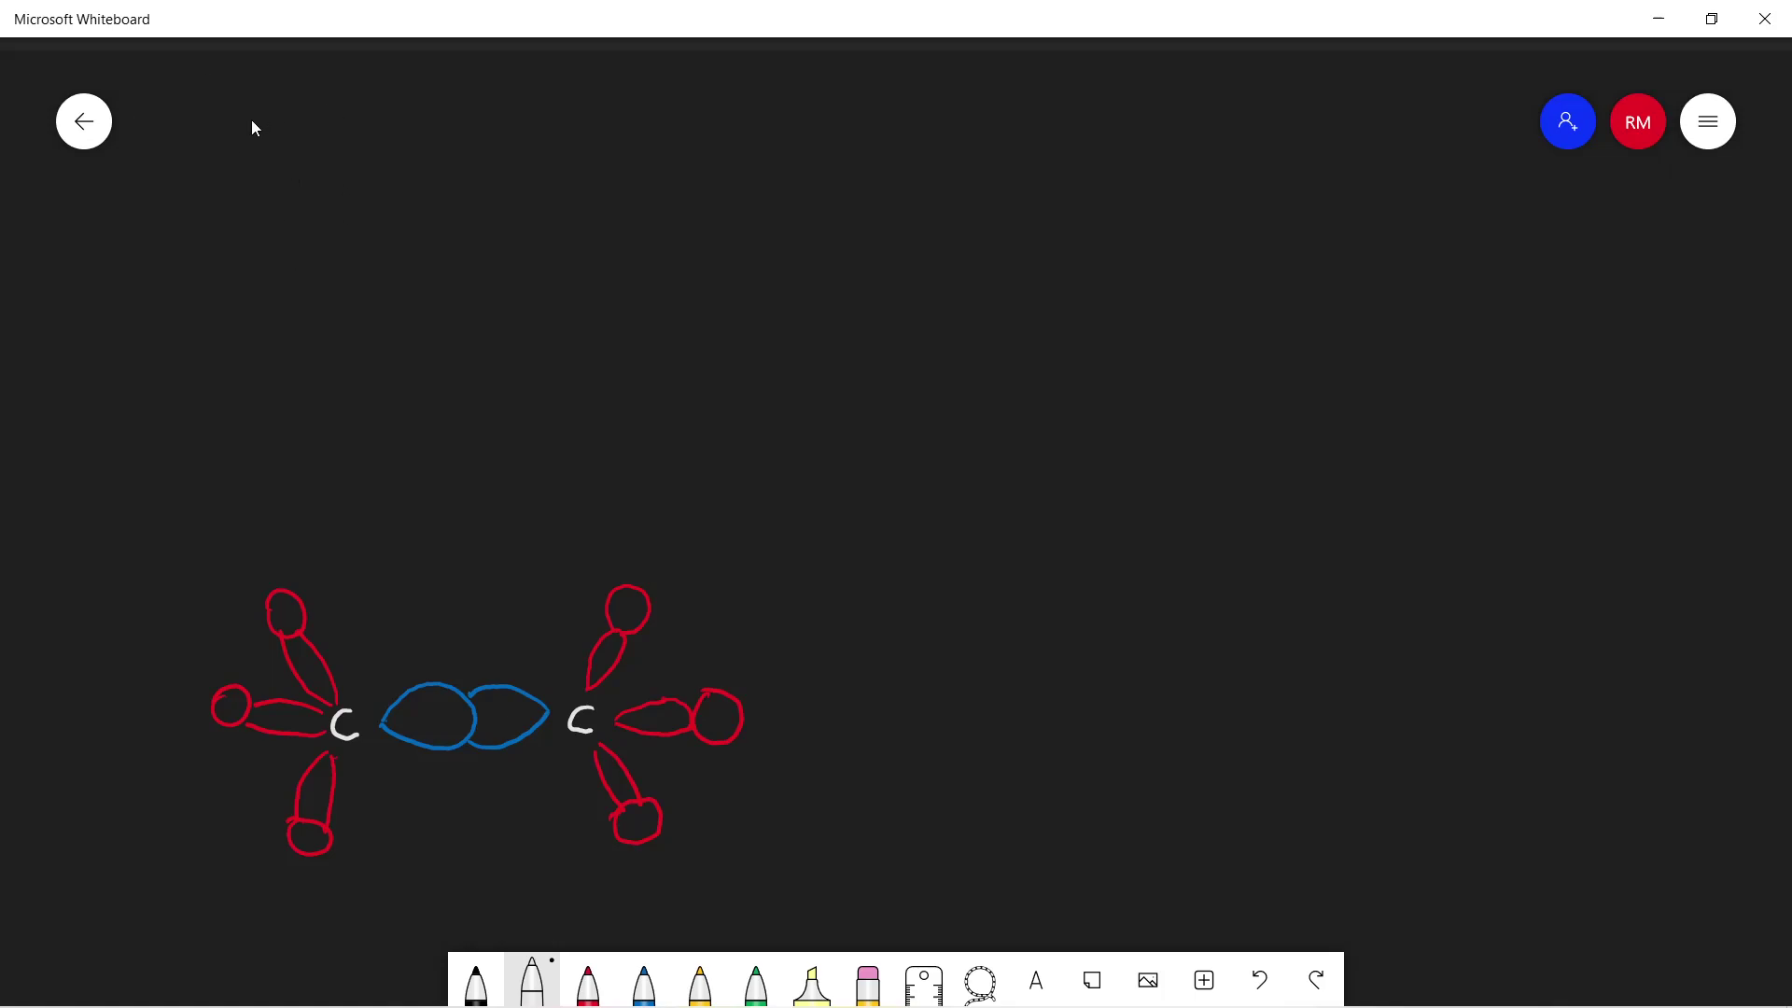
- Write the general alkane formula CnH2n+1 at the top left
mouse_move(201, 138)
left_mouse_down()
mouse_move(202, 168)
mouse_move(296, 178)
left_mouse_up()
left_click_drag(303, 173, 312, 184)
left_click_drag(329, 161, 329, 182)
- Draw the ethane C–C backbone with bond lines around both carbons
left_click_drag(668, 199, 666, 224)
left_click_drag(690, 212, 771, 224)
left_click_drag(645, 157, 644, 177)
left_click_drag(666, 249, 665, 270)
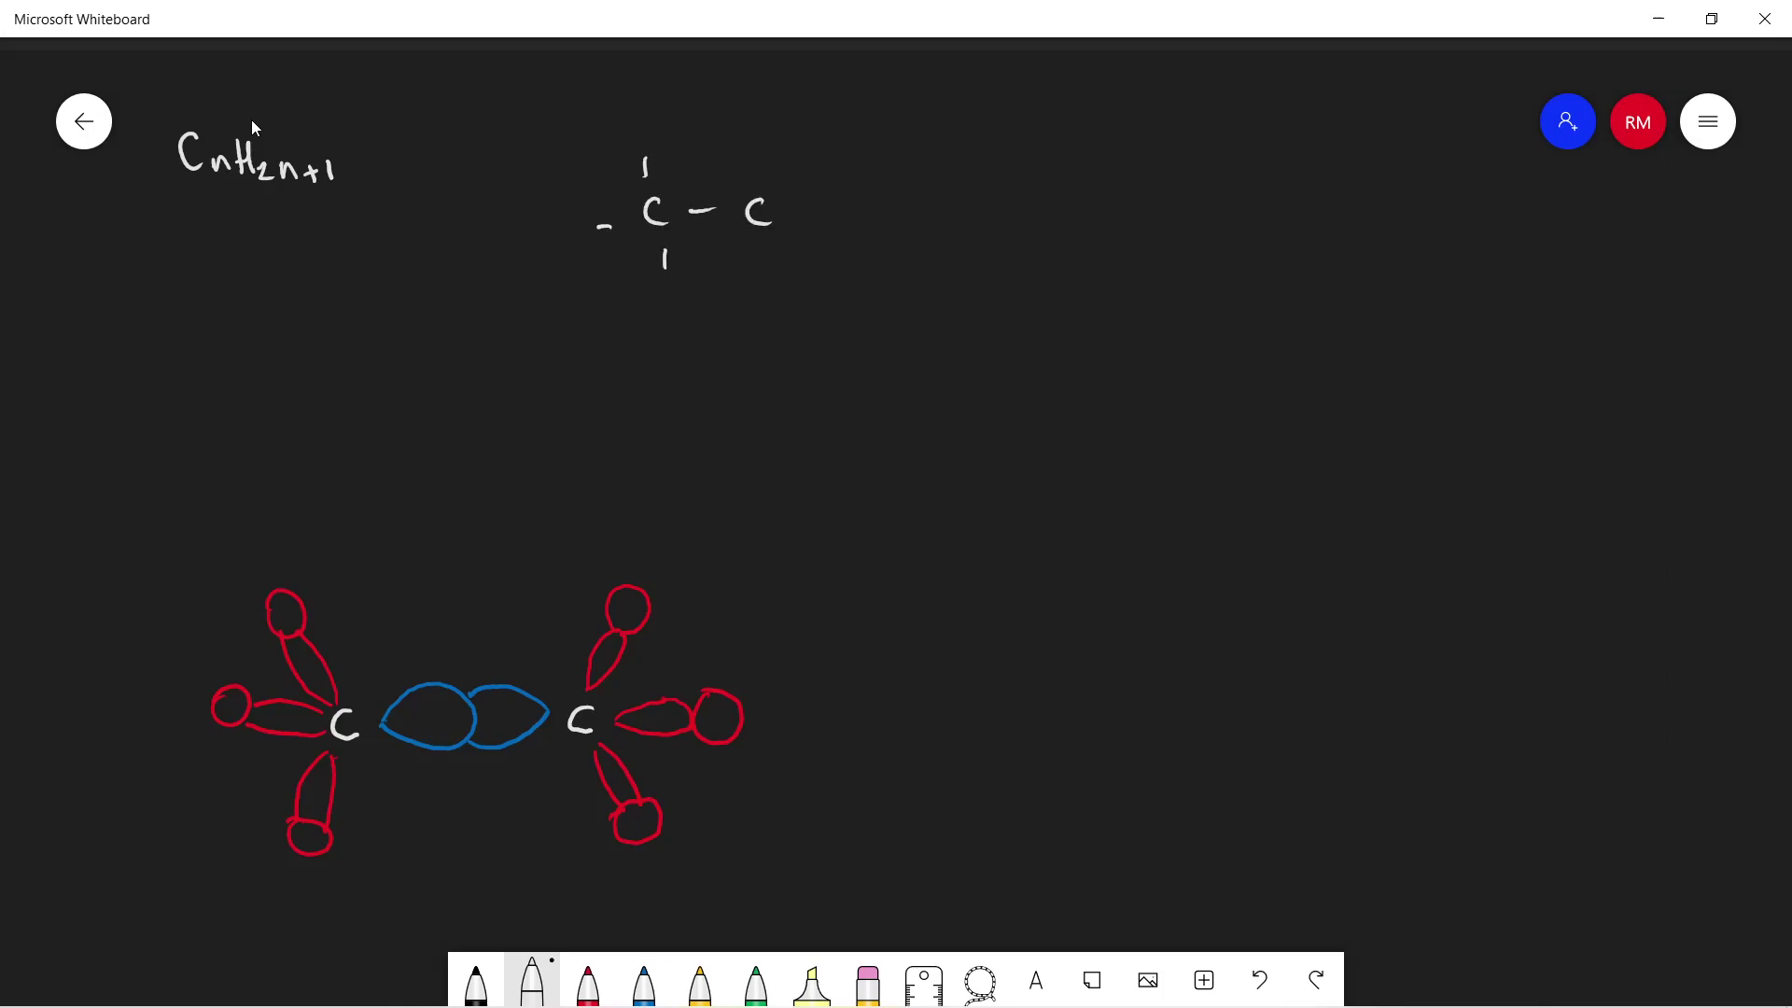
left_click_drag(764, 246, 766, 262)
left_click_drag(796, 209, 814, 203)
- Label the hydrogens above both carbons and right of the second carbon
mouse_move(616, 101)
left_mouse_down()
mouse_move(618, 131)
mouse_move(638, 112)
left_mouse_up()
mouse_move(639, 101)
left_mouse_down()
mouse_move(643, 134)
mouse_move(745, 138)
left_mouse_up()
left_click_drag(744, 128, 761, 147)
left_click_drag(825, 199, 825, 221)
left_click_drag(825, 211, 840, 208)
left_click_drag(841, 197, 843, 222)
- Add the hydrogens below each carbon and left of the first carbon
left_click_drag(766, 284, 768, 306)
left_click_drag(768, 295, 781, 293)
left_click_drag(782, 279, 784, 310)
mouse_move(666, 286)
left_mouse_down()
mouse_move(666, 311)
mouse_move(683, 297)
left_mouse_up()
left_click_drag(683, 285, 686, 313)
mouse_move(564, 218)
left_mouse_down()
mouse_move(562, 250)
mouse_move(576, 231)
left_mouse_up()
left_click_drag(578, 220, 581, 252)
- Write C2H6 below the formula and correct the formula to CnH2n+2
mouse_move(247, 238)
left_mouse_down()
mouse_move(248, 265)
mouse_move(278, 273)
left_mouse_up()
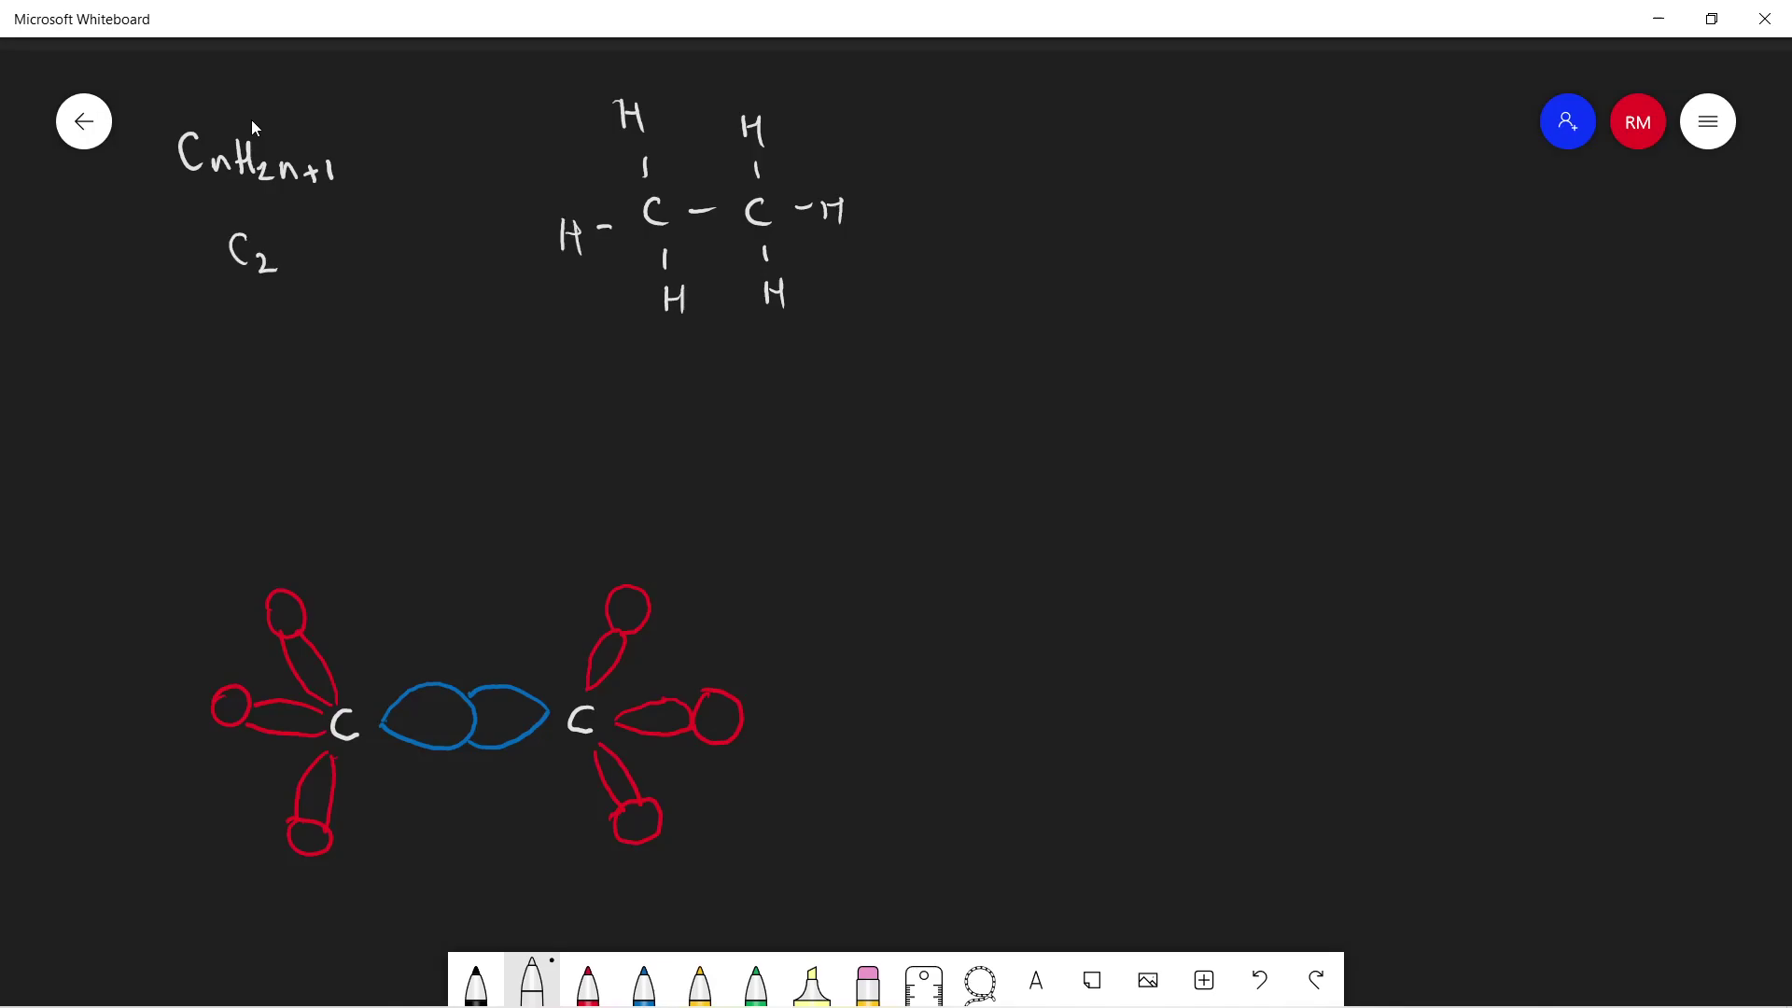
left_click_drag(322, 160, 348, 182)
left_click_drag(295, 239, 296, 273)
left_click_drag(299, 254, 334, 275)
- Mark the two bottom hydrogens, then erase C2H6 and the ethane structure
left_click_drag(664, 332, 695, 328)
left_click_drag(759, 329, 782, 322)
mouse_move(333, 280)
left_mouse_down()
mouse_move(249, 284)
mouse_move(572, 188)
mouse_move(595, 150)
mouse_move(793, 248)
mouse_move(826, 213)
left_mouse_up()
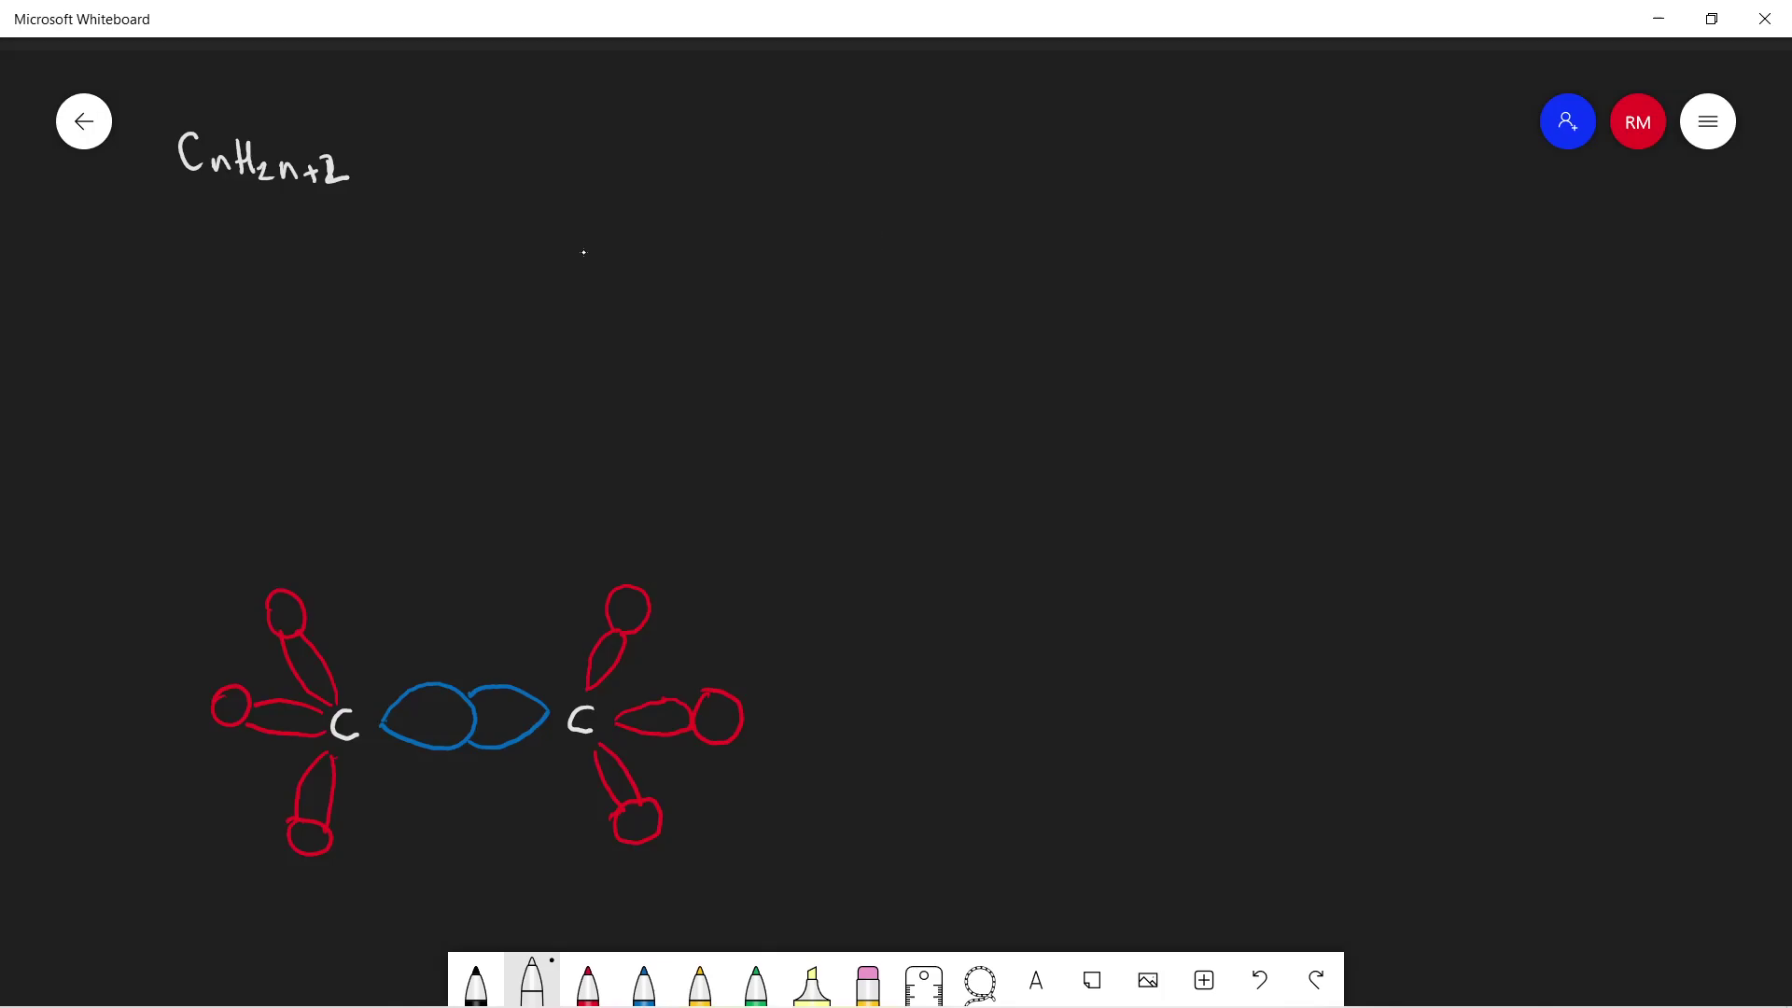
- Write the heading 'Hydrocarbons' beside the formula
left_click_drag(567, 137, 569, 179)
mouse_move(583, 140)
left_mouse_down()
mouse_move(597, 191)
mouse_move(709, 151)
mouse_move(749, 167)
left_mouse_up()
left_click_drag(760, 148, 753, 163)
- Write the note 'Alkanes only contain hydrogen and Carbon!' beneath the heading
left_click_drag(612, 250, 631, 239)
left_click_drag(642, 226, 664, 248)
left_click_drag(670, 245, 805, 254)
mouse_move(807, 244)
left_mouse_down()
mouse_move(823, 284)
mouse_move(900, 266)
left_mouse_up()
mouse_move(901, 258)
left_mouse_down()
mouse_move(954, 250)
mouse_move(1031, 289)
mouse_move(1094, 265)
mouse_move(1089, 297)
mouse_move(1201, 271)
mouse_move(1247, 283)
left_mouse_up()
left_click_drag(1257, 271, 1281, 271)
mouse_move(1286, 266)
left_mouse_down()
mouse_move(1291, 289)
mouse_move(1340, 275)
left_mouse_up()
left_click(1338, 260)
left_click(1342, 291)
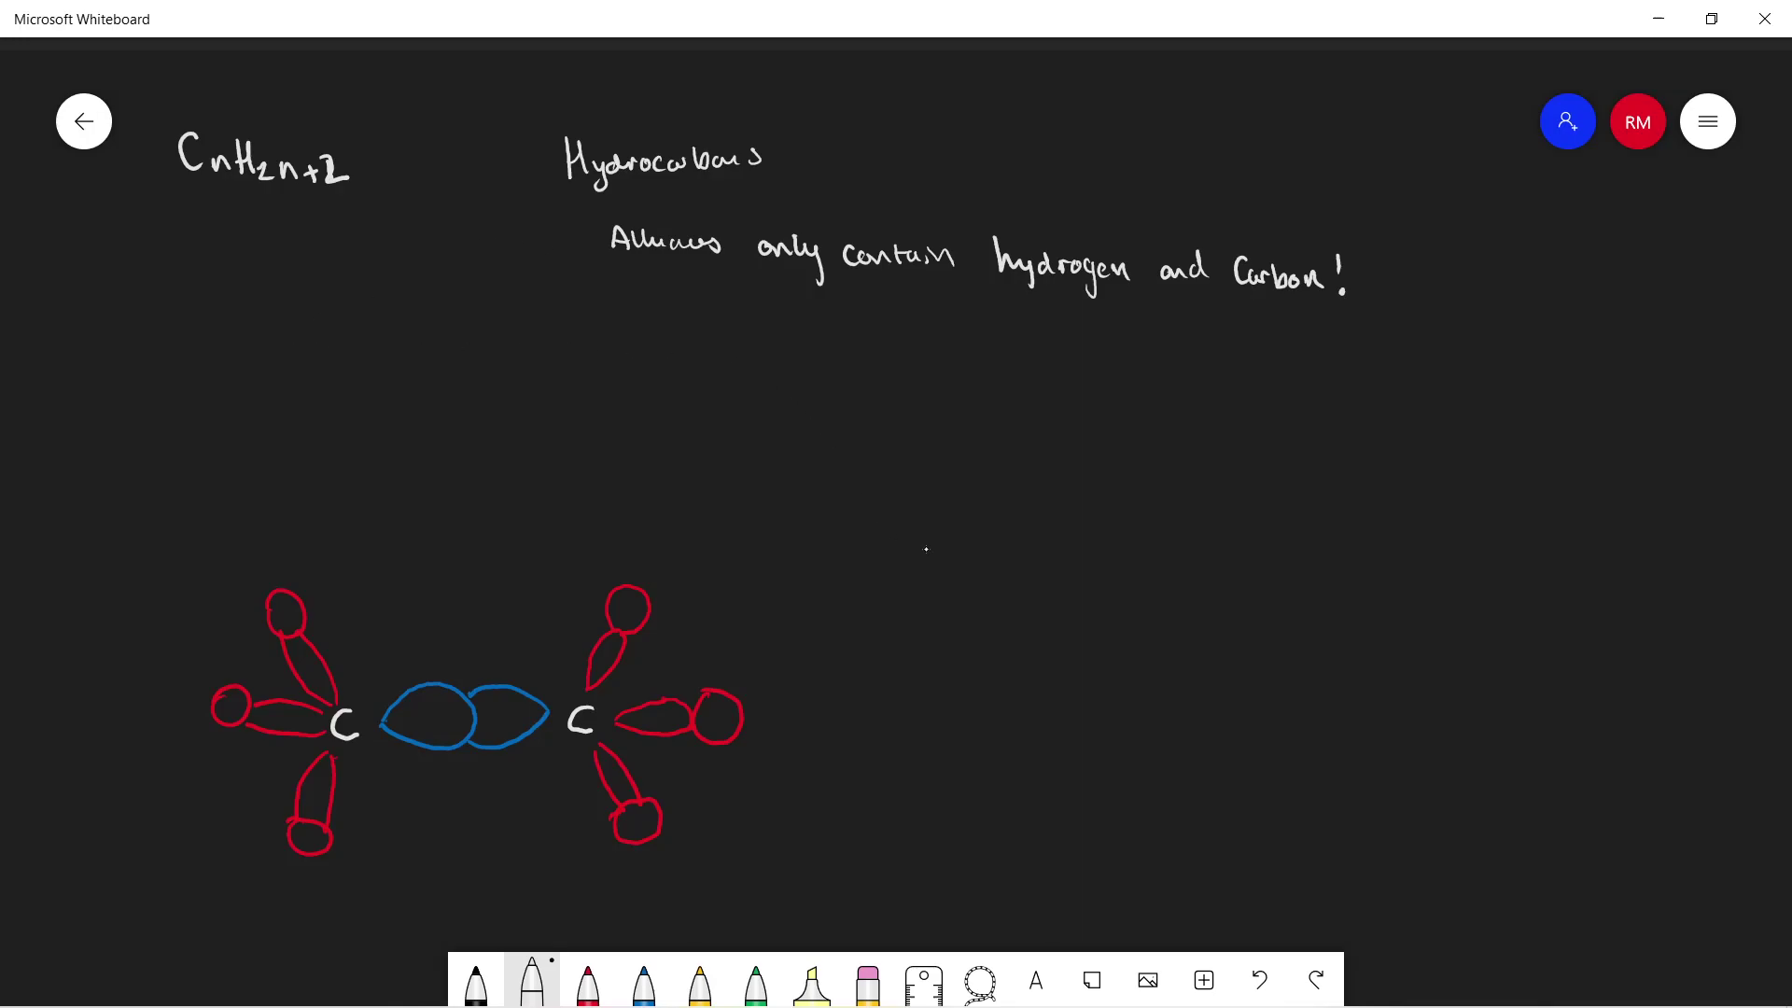
scroll(762, 481, "down", 2)
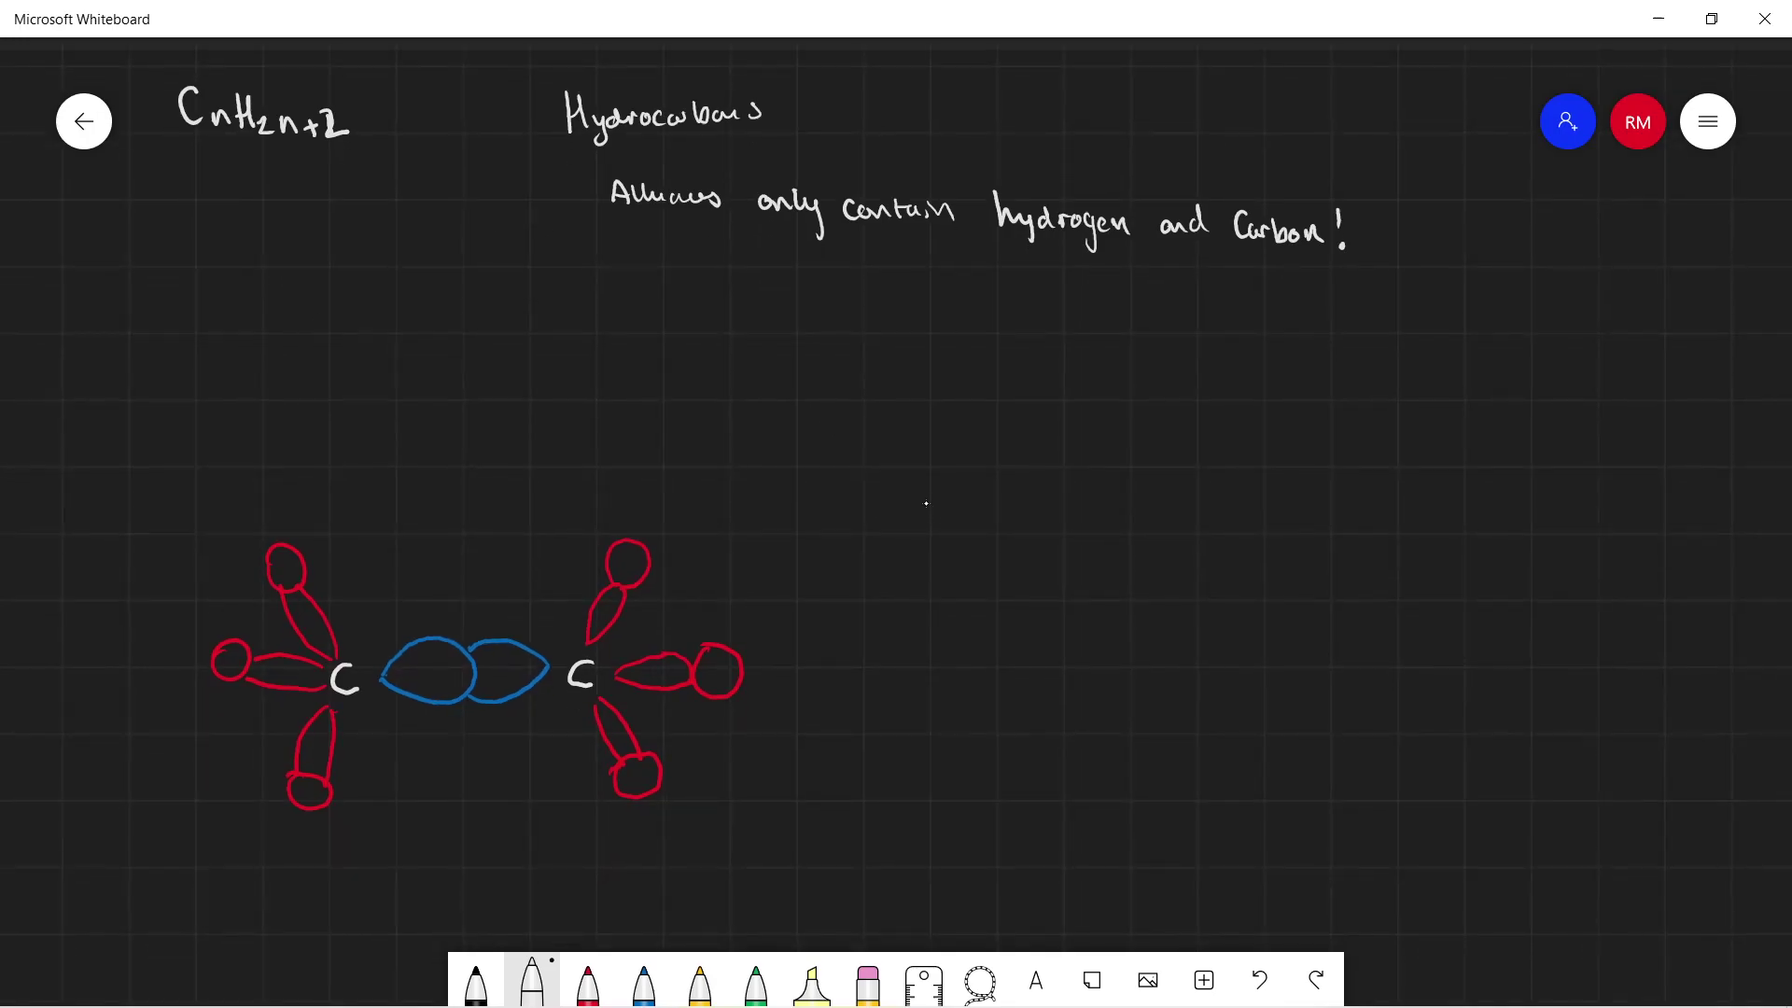
mouse_move(926, 504)
left_mouse_down()
mouse_move(909, 448)
mouse_move(907, 495)
left_mouse_up()
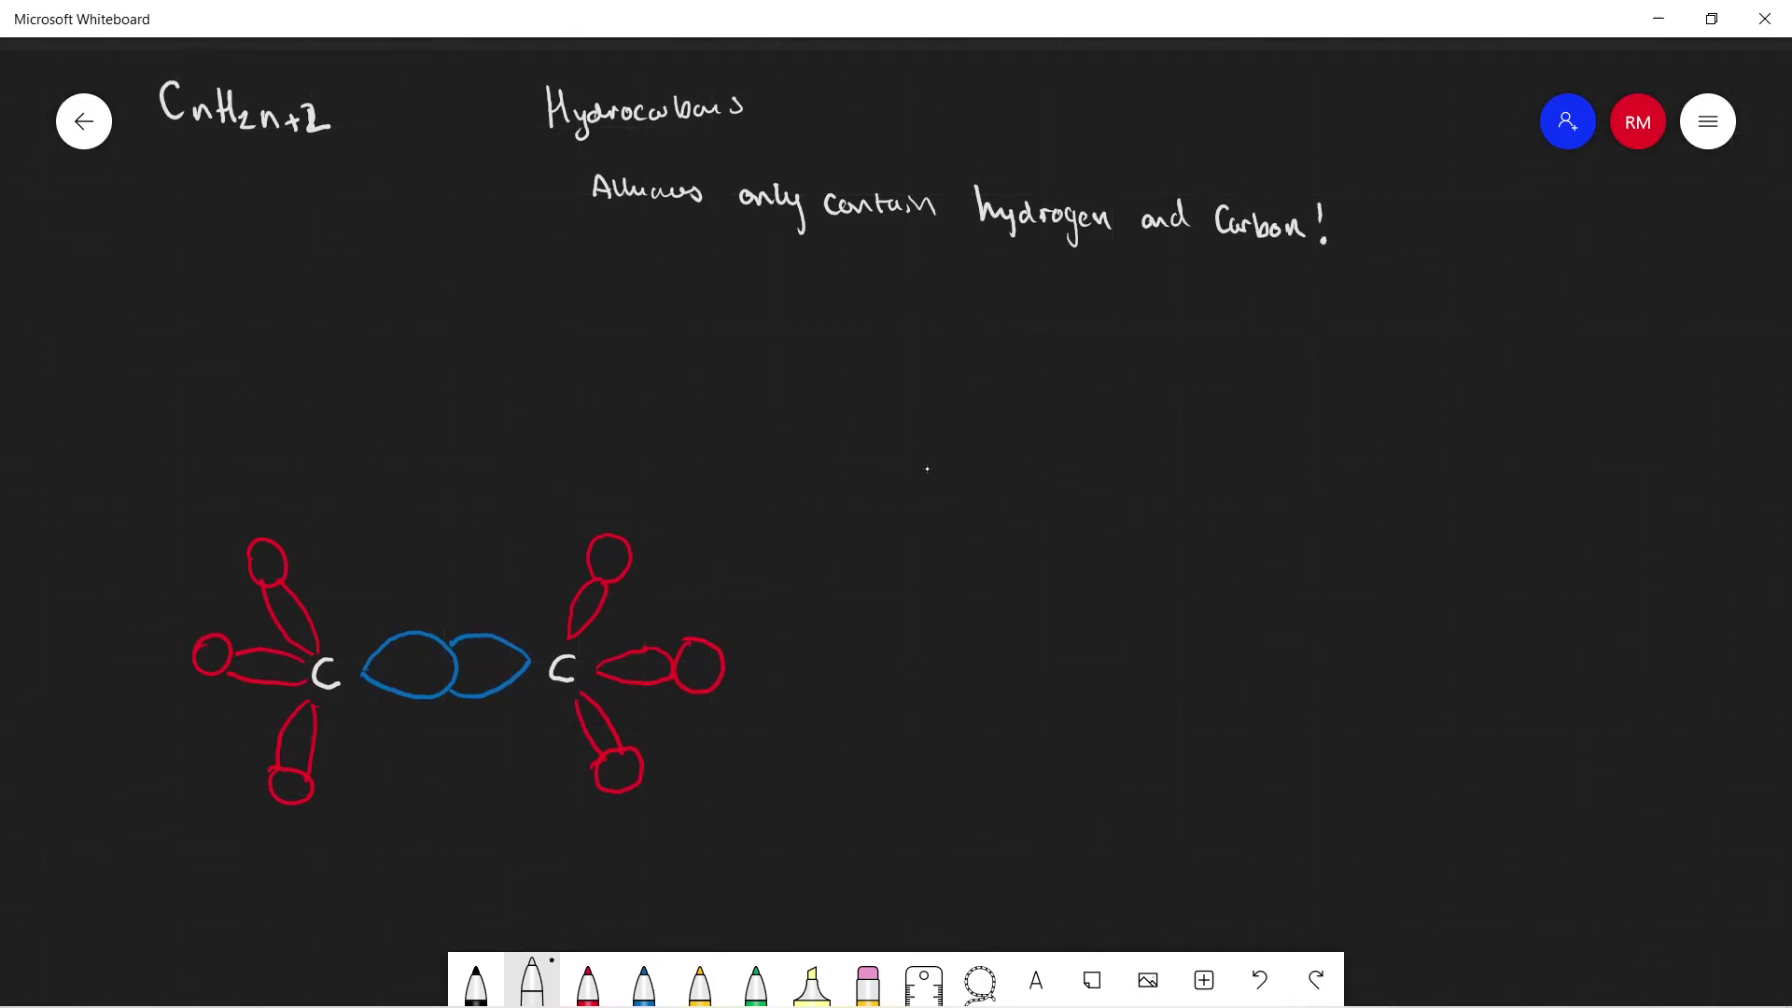
left_click(700, 980)
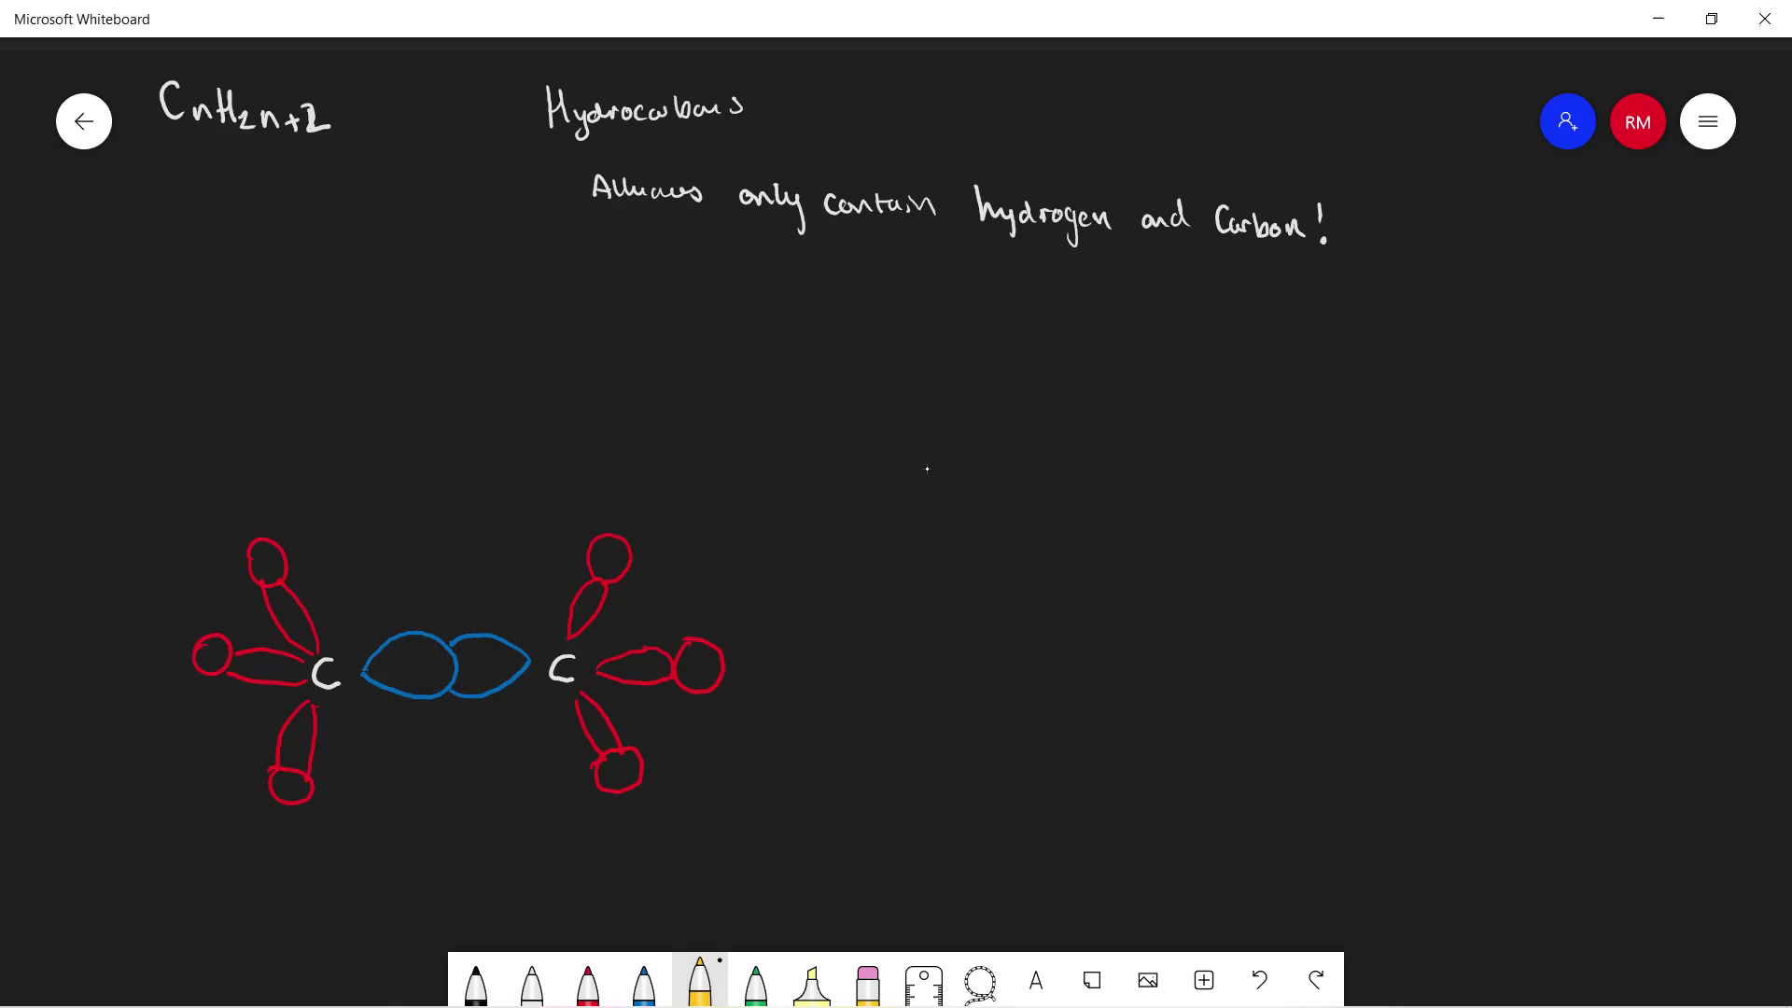
mouse_move(1153, 497)
left_mouse_down()
mouse_move(1137, 492)
mouse_move(1153, 536)
left_mouse_up()
mouse_move(1098, 382)
left_mouse_down()
mouse_move(1113, 402)
mouse_move(1252, 403)
mouse_move(1272, 373)
left_mouse_up()
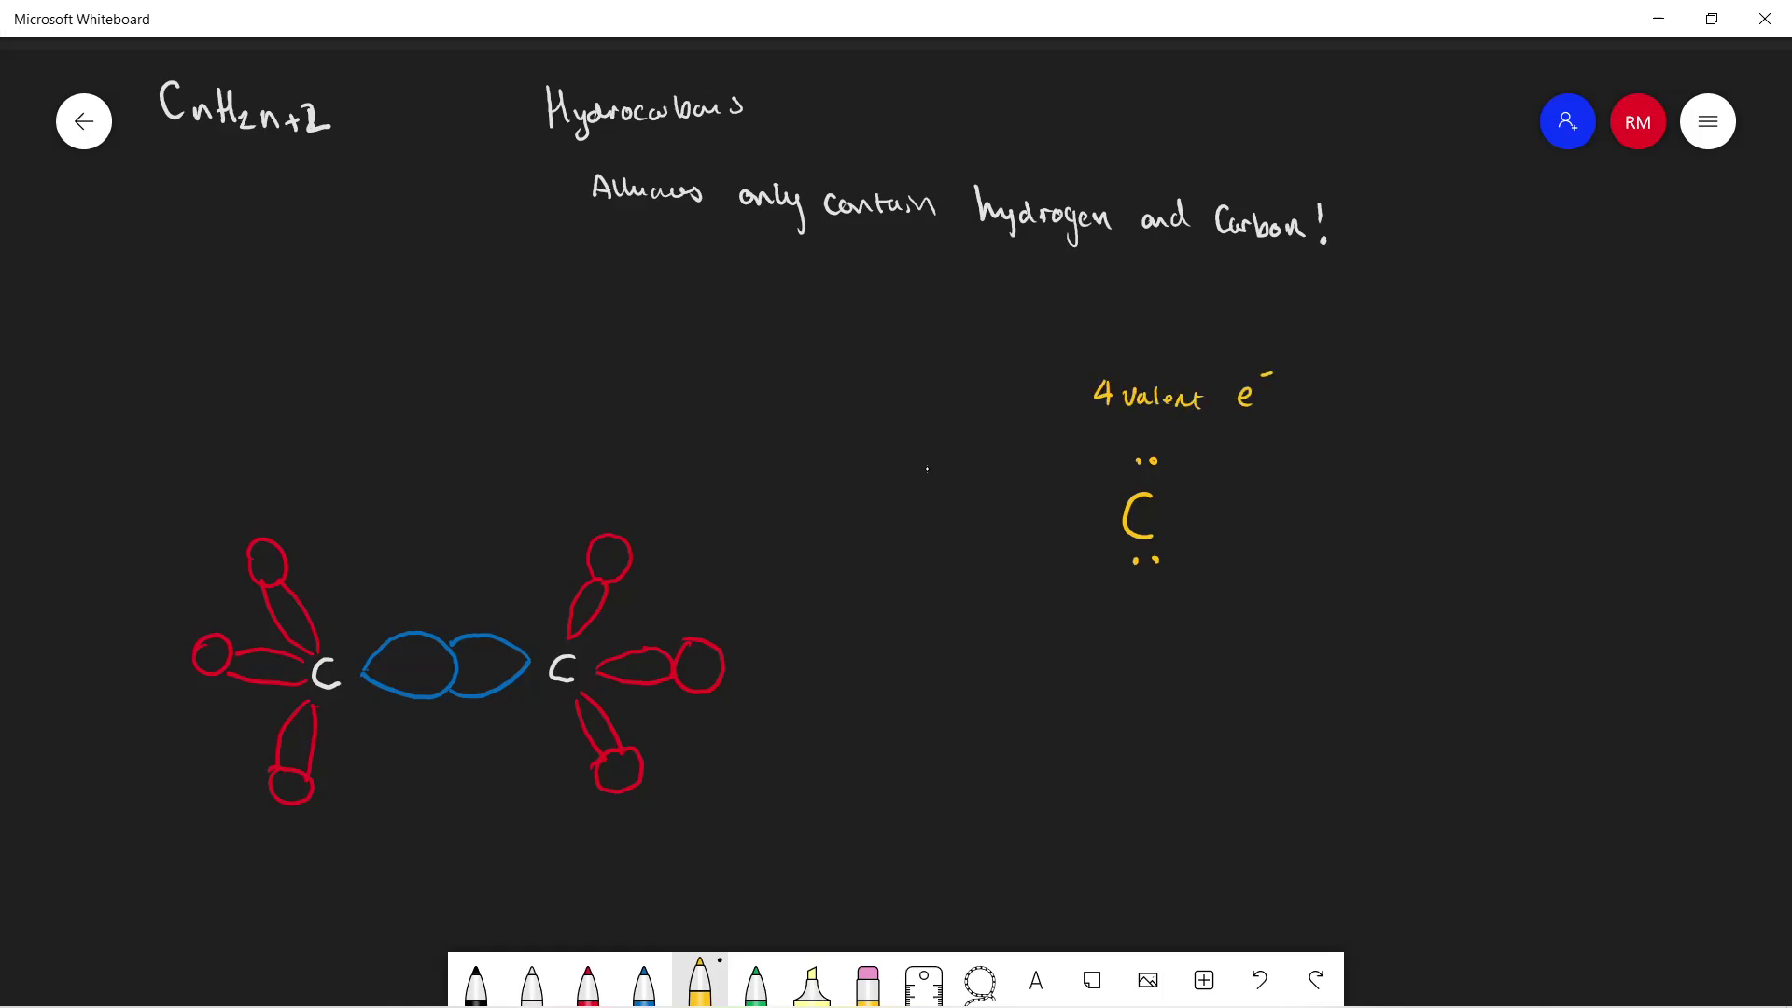
mouse_move(1150, 534)
left_mouse_down()
mouse_move(1136, 467)
mouse_move(1214, 373)
left_mouse_up()
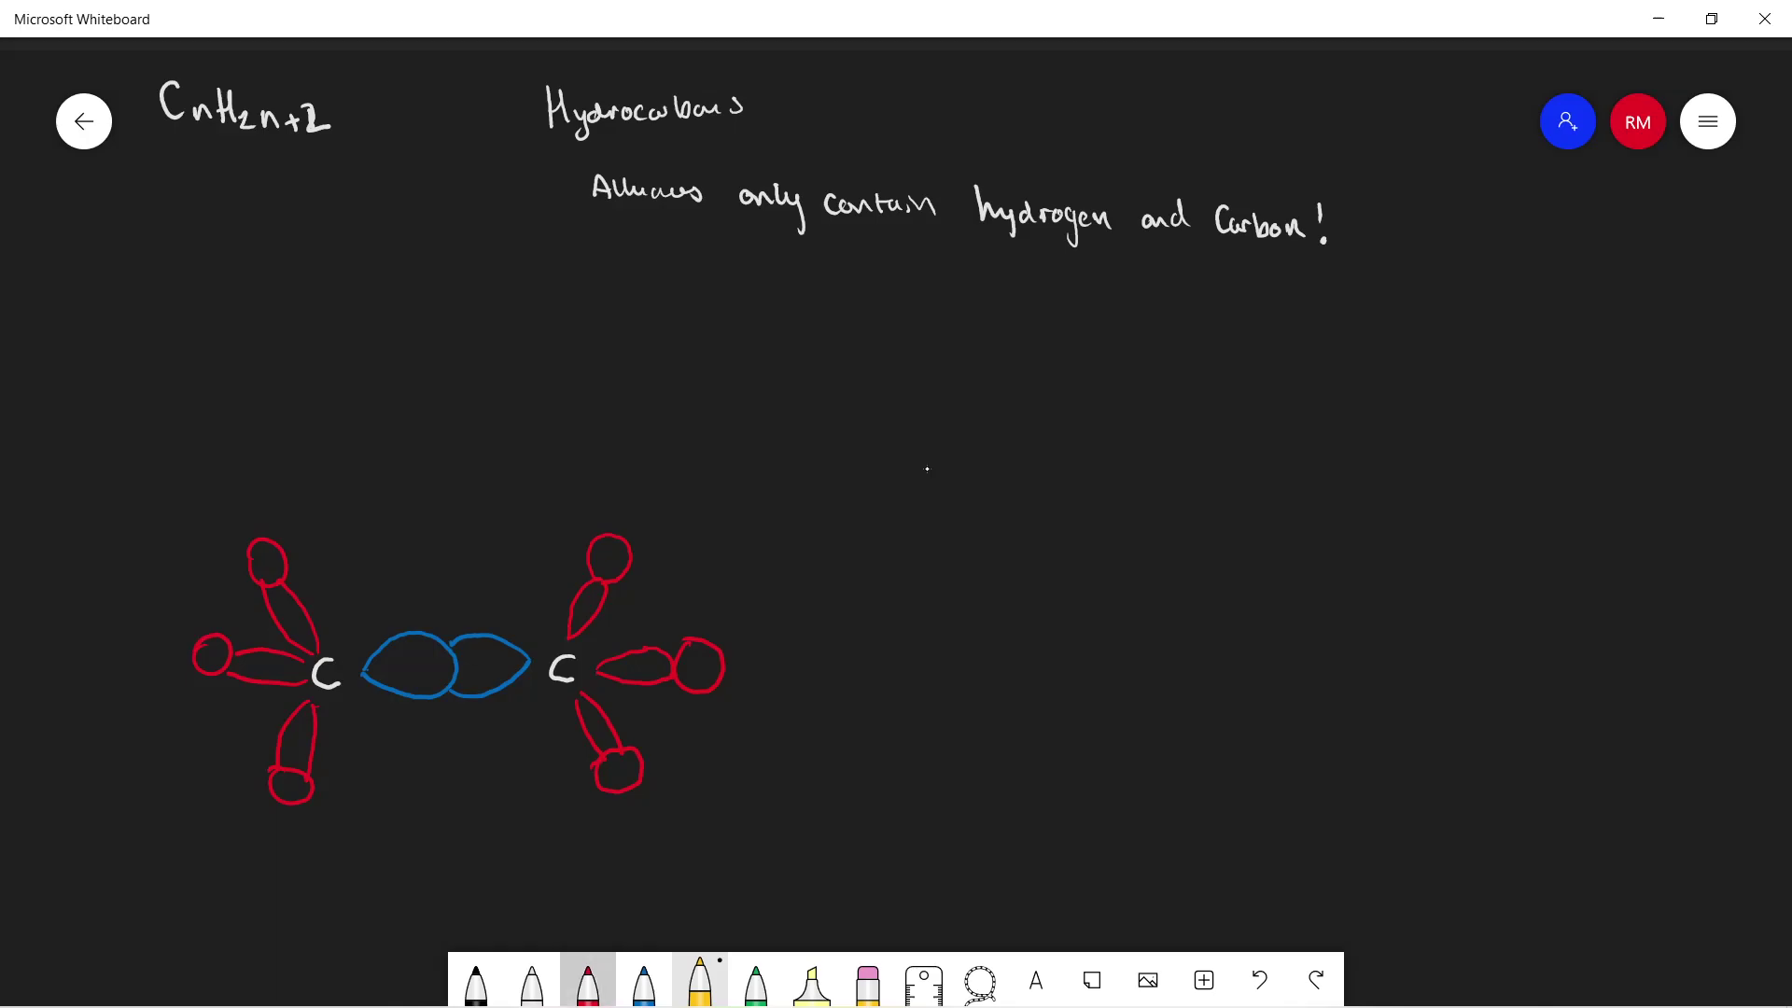
- With white ink, write C – C and C – H below the alkane note
left_click(589, 982)
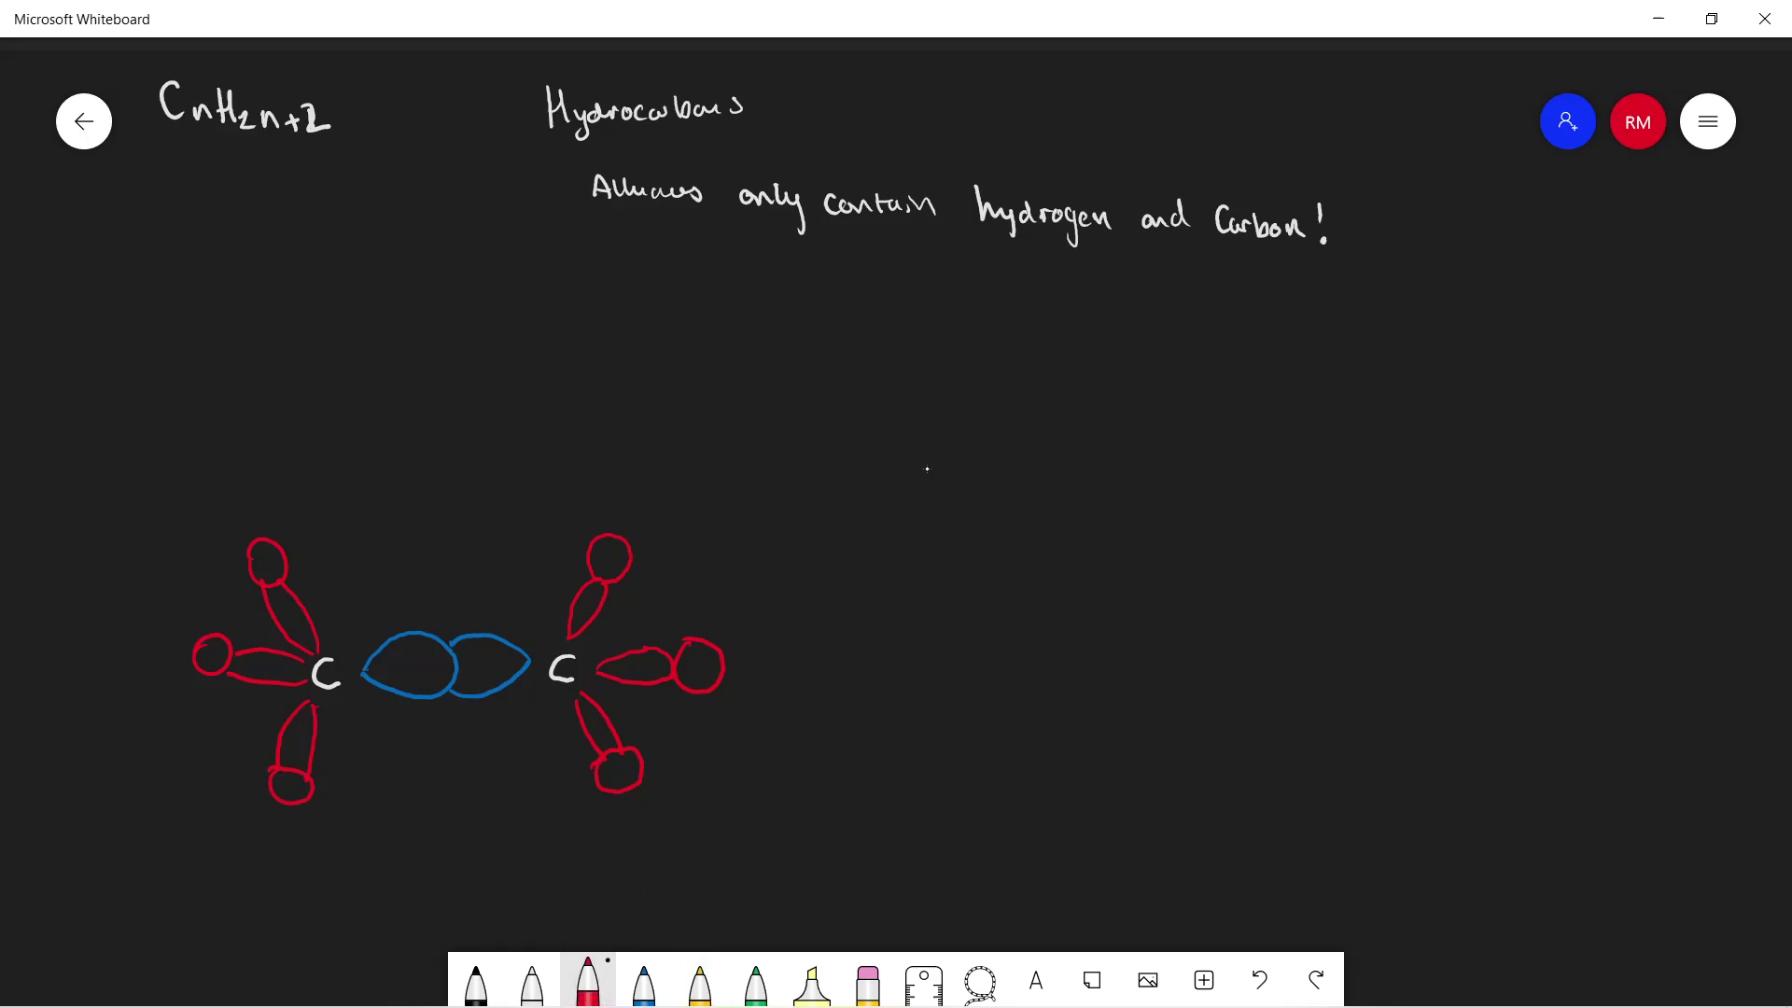
left_click(532, 982)
left_click(532, 982)
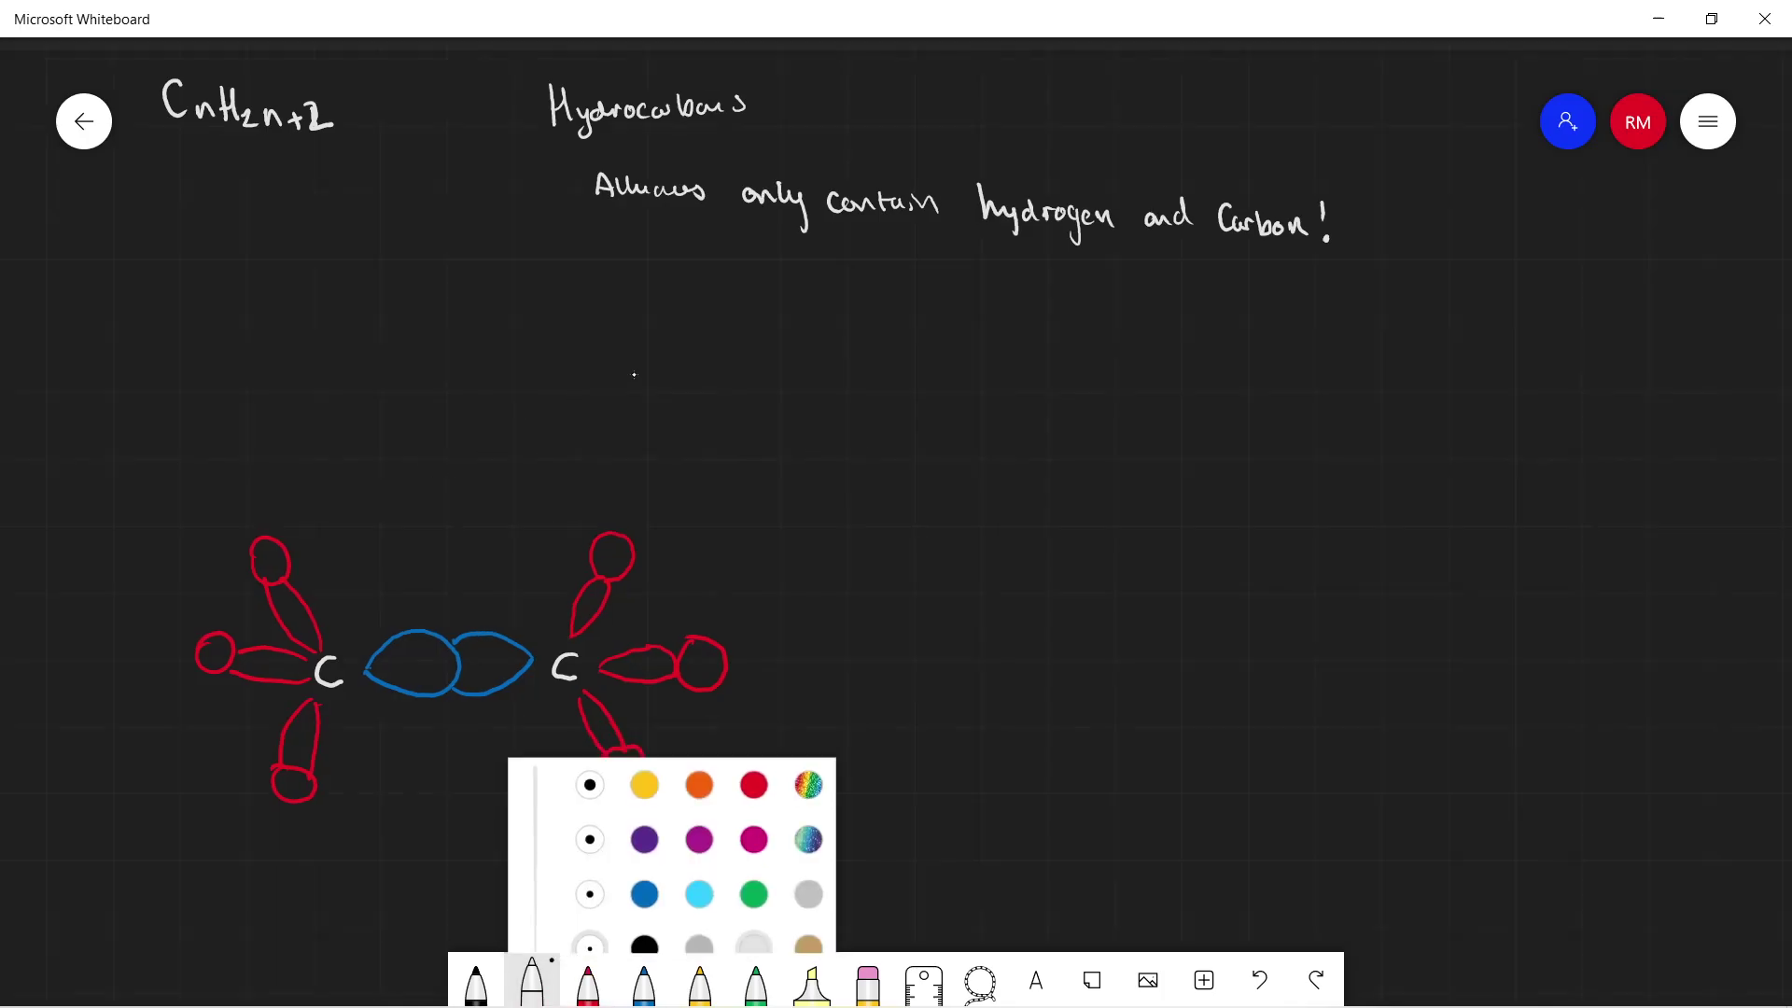
scroll(634, 374, "down", 1)
scroll(633, 375, "left", 2)
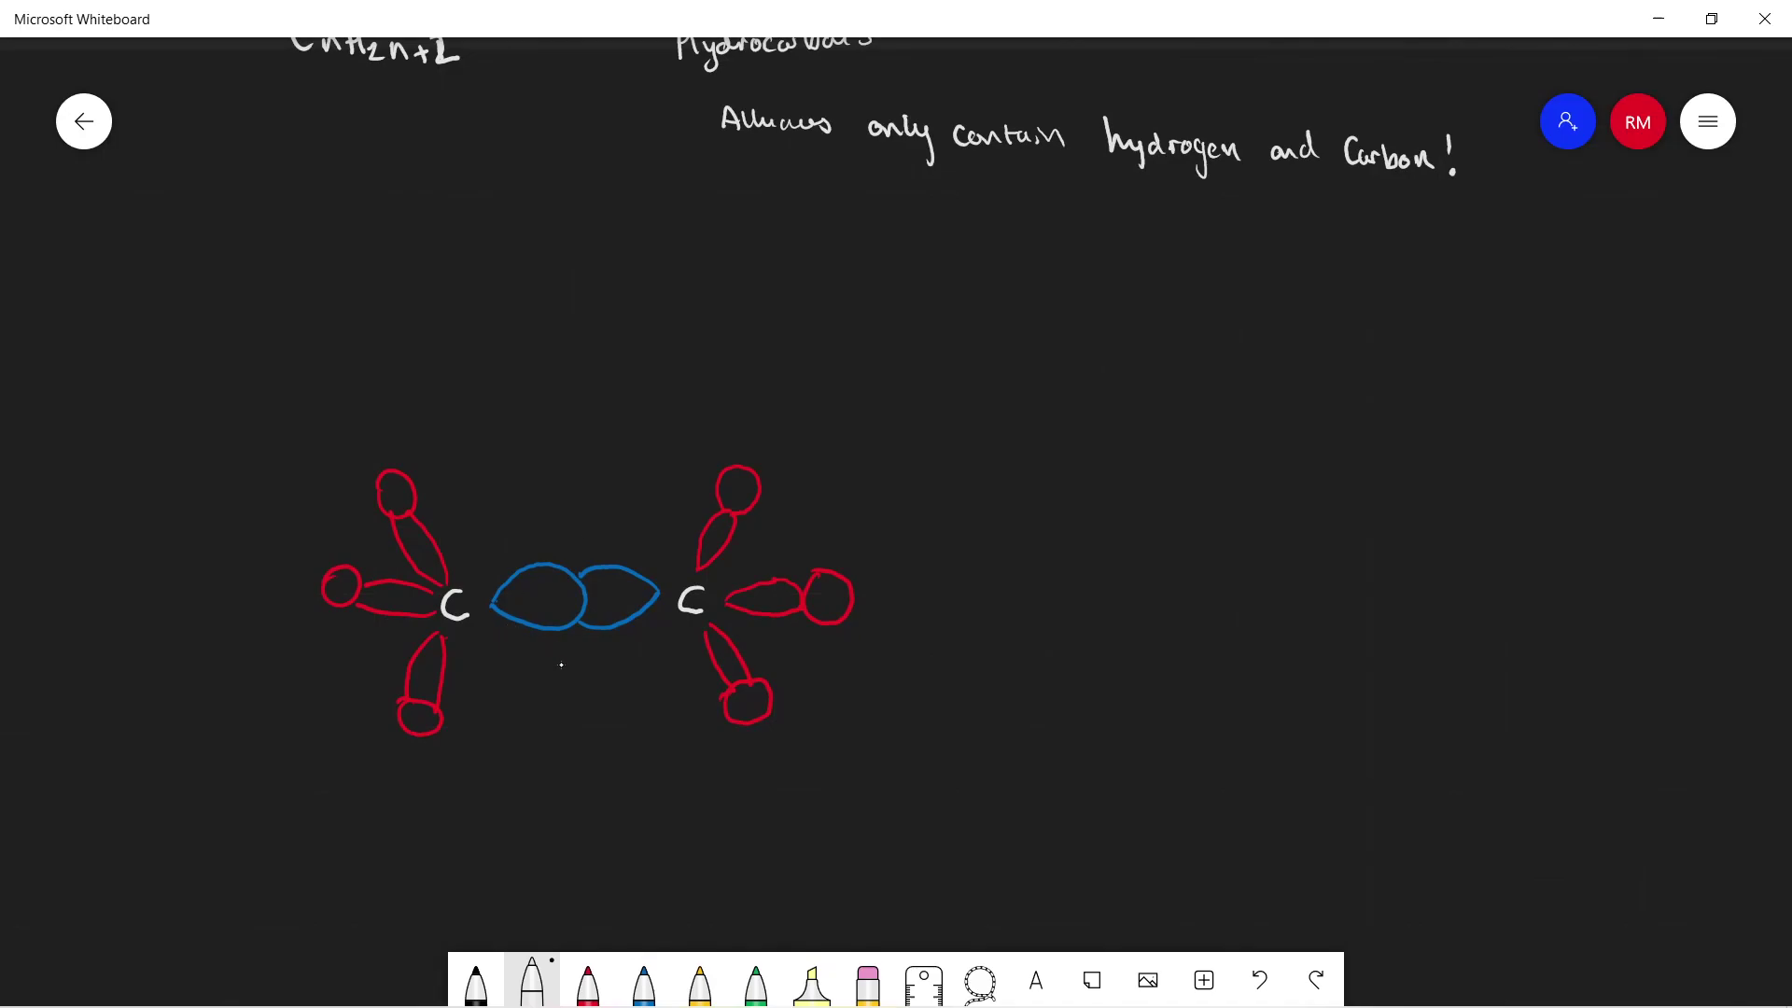
scroll(598, 728, "up", 1)
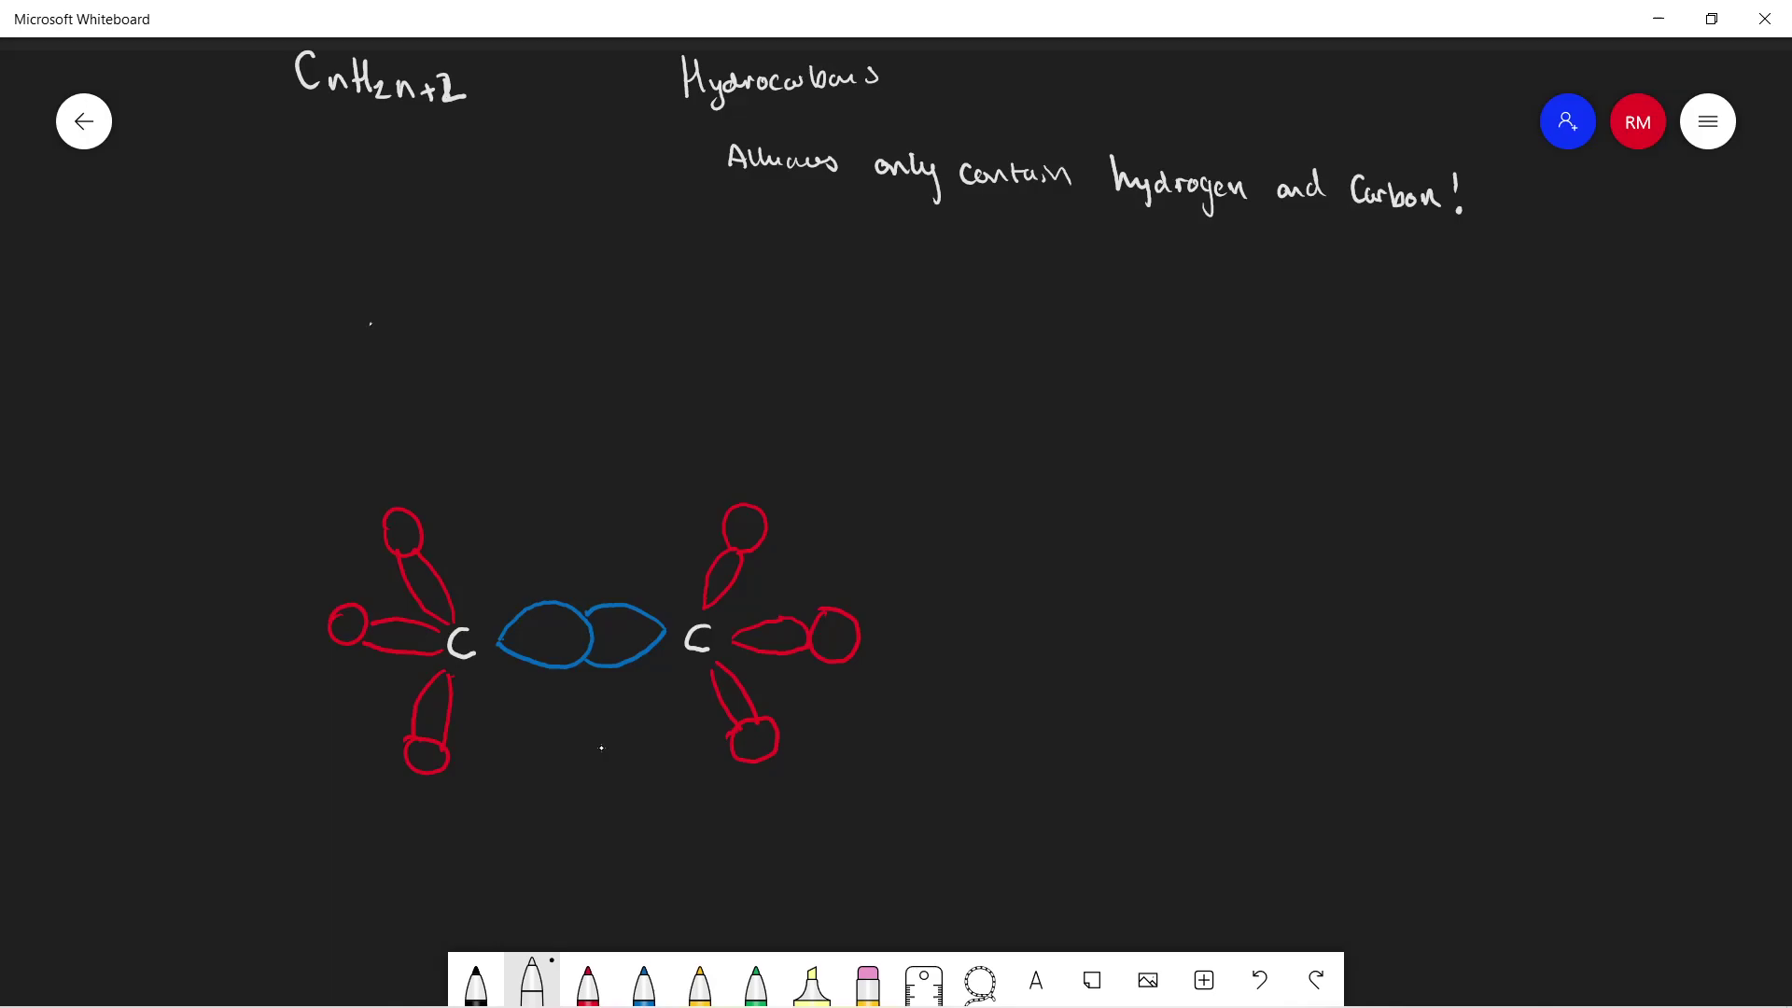
mouse_move(378, 323)
left_mouse_down()
mouse_move(376, 346)
mouse_move(424, 325)
mouse_move(467, 340)
left_mouse_up()
left_click_drag(665, 326, 666, 355)
mouse_move(674, 341)
left_mouse_down()
mouse_move(719, 355)
mouse_move(744, 338)
left_mouse_up()
left_click_drag(744, 319, 744, 353)
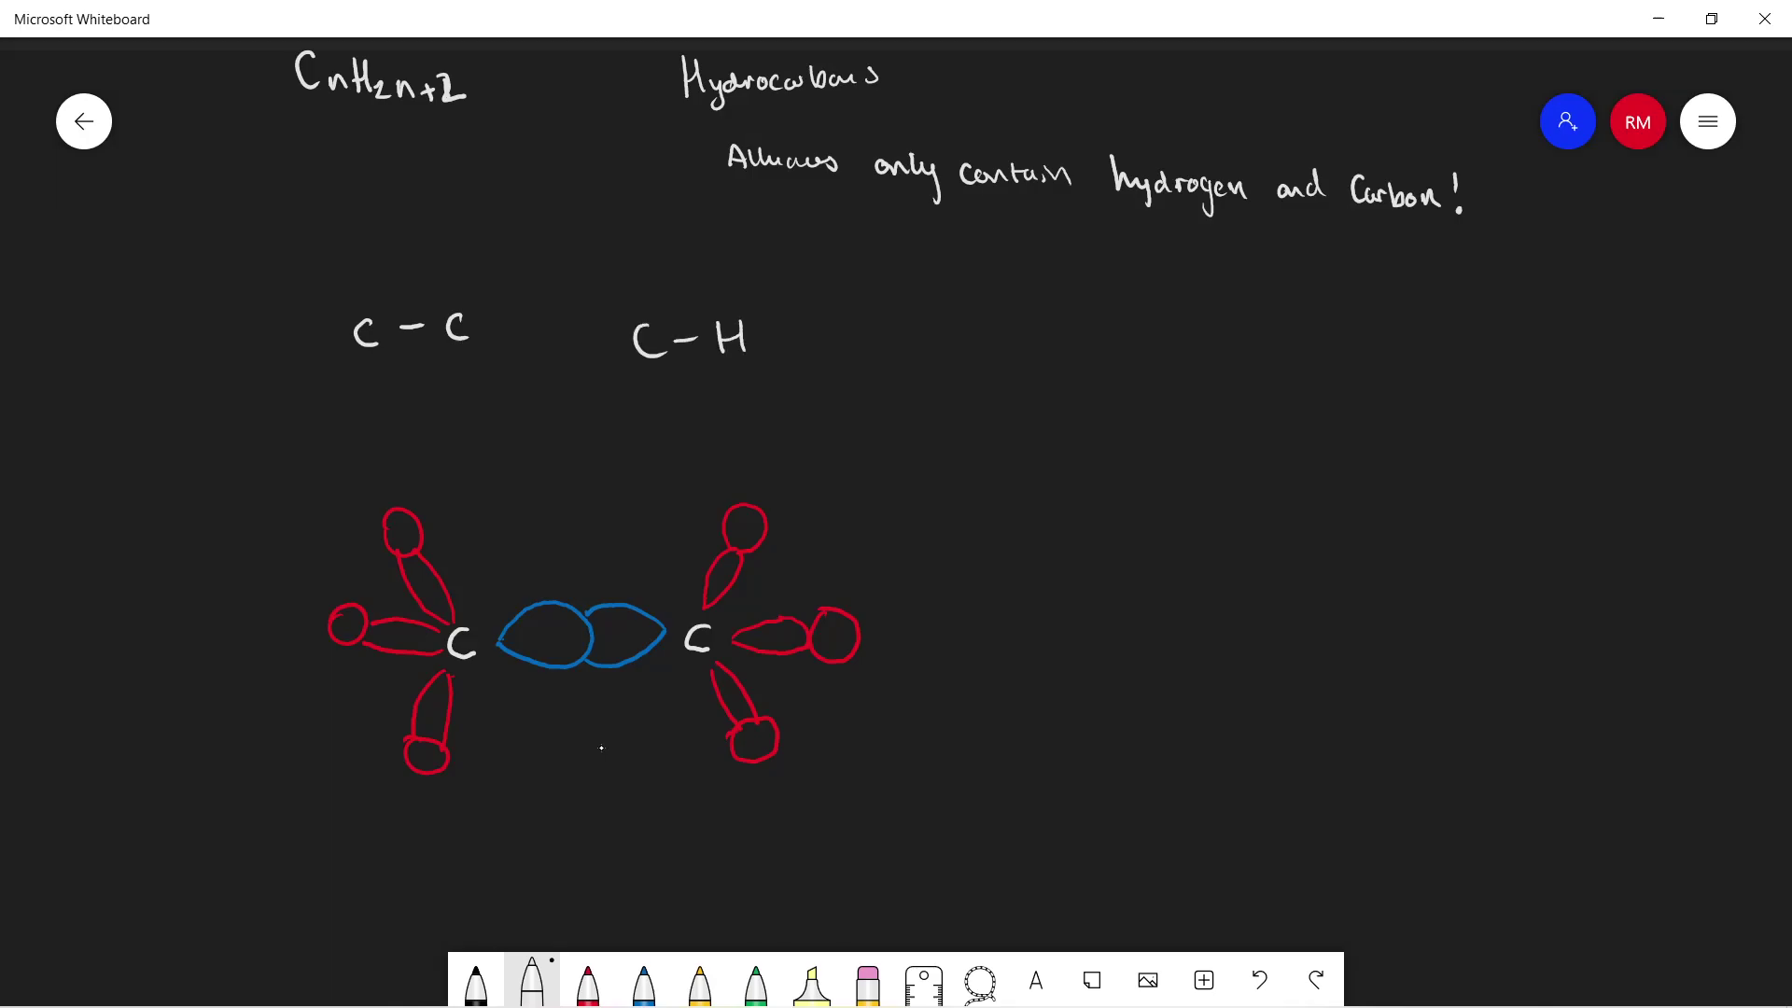
- Add the label 'σ- sigma bond' beside C – H
mouse_move(873, 359)
left_mouse_down()
mouse_move(898, 349)
mouse_move(932, 374)
mouse_move(969, 355)
mouse_move(967, 392)
mouse_move(1005, 362)
mouse_move(1096, 371)
left_mouse_up()
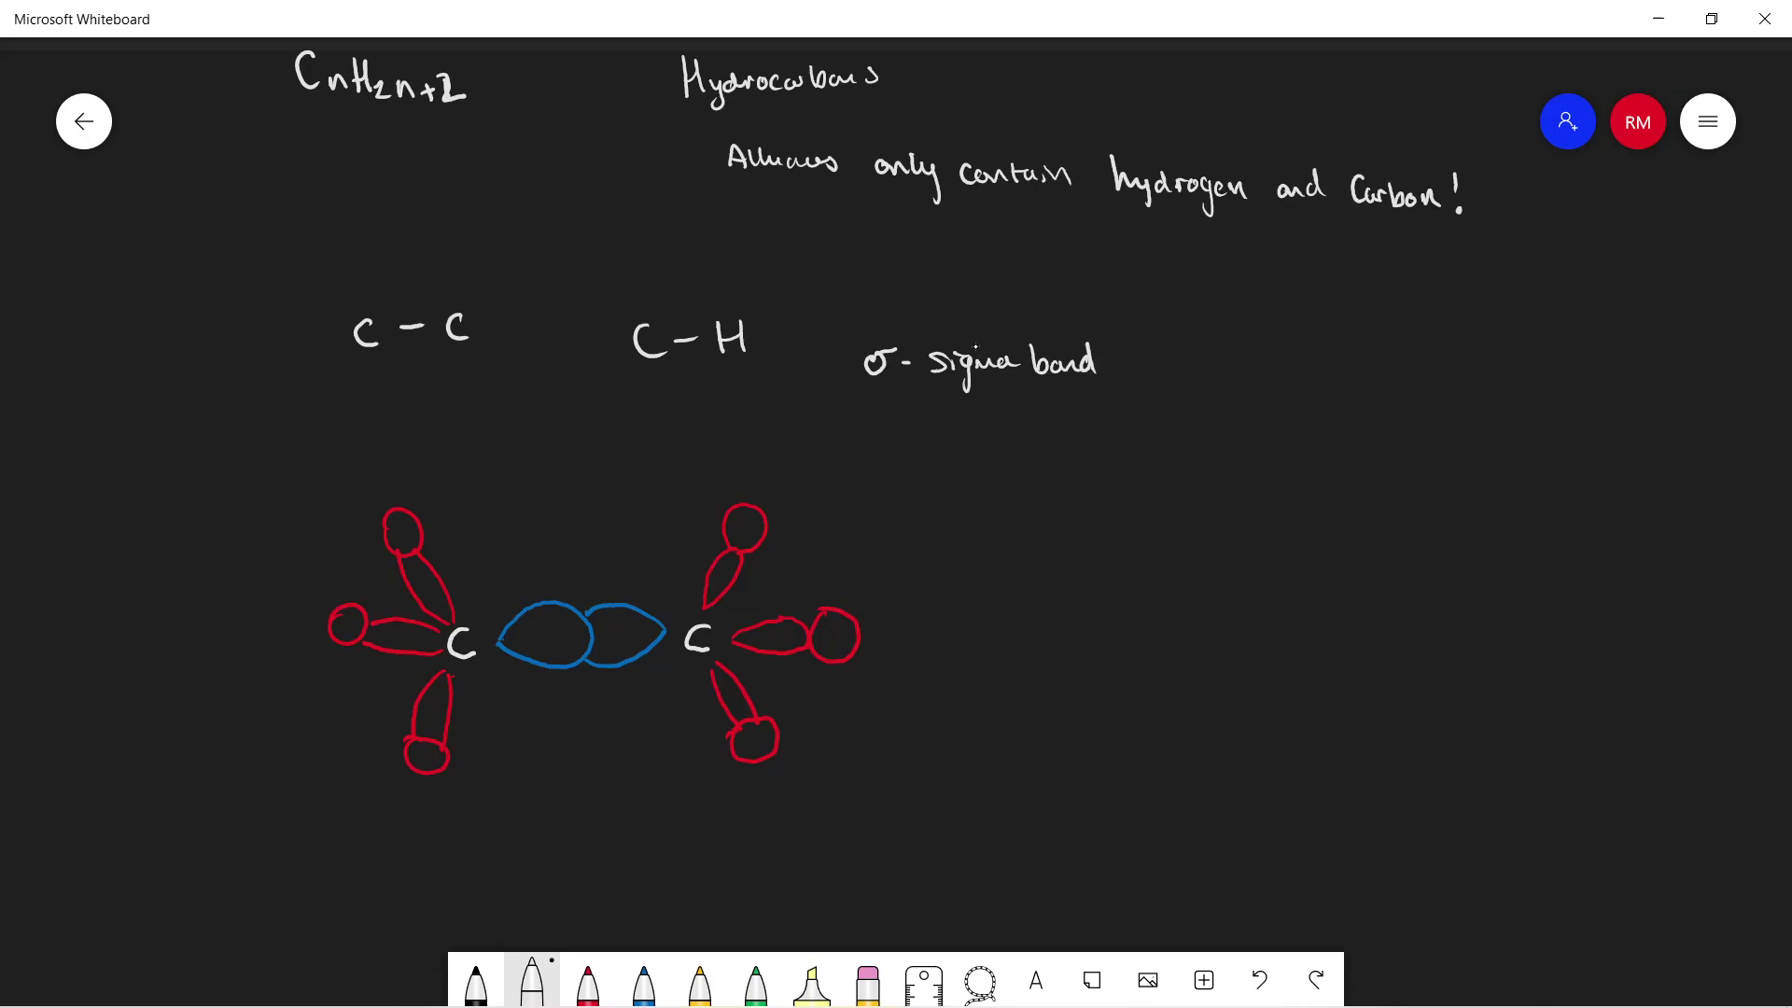
scroll(980, 496, "left", 3)
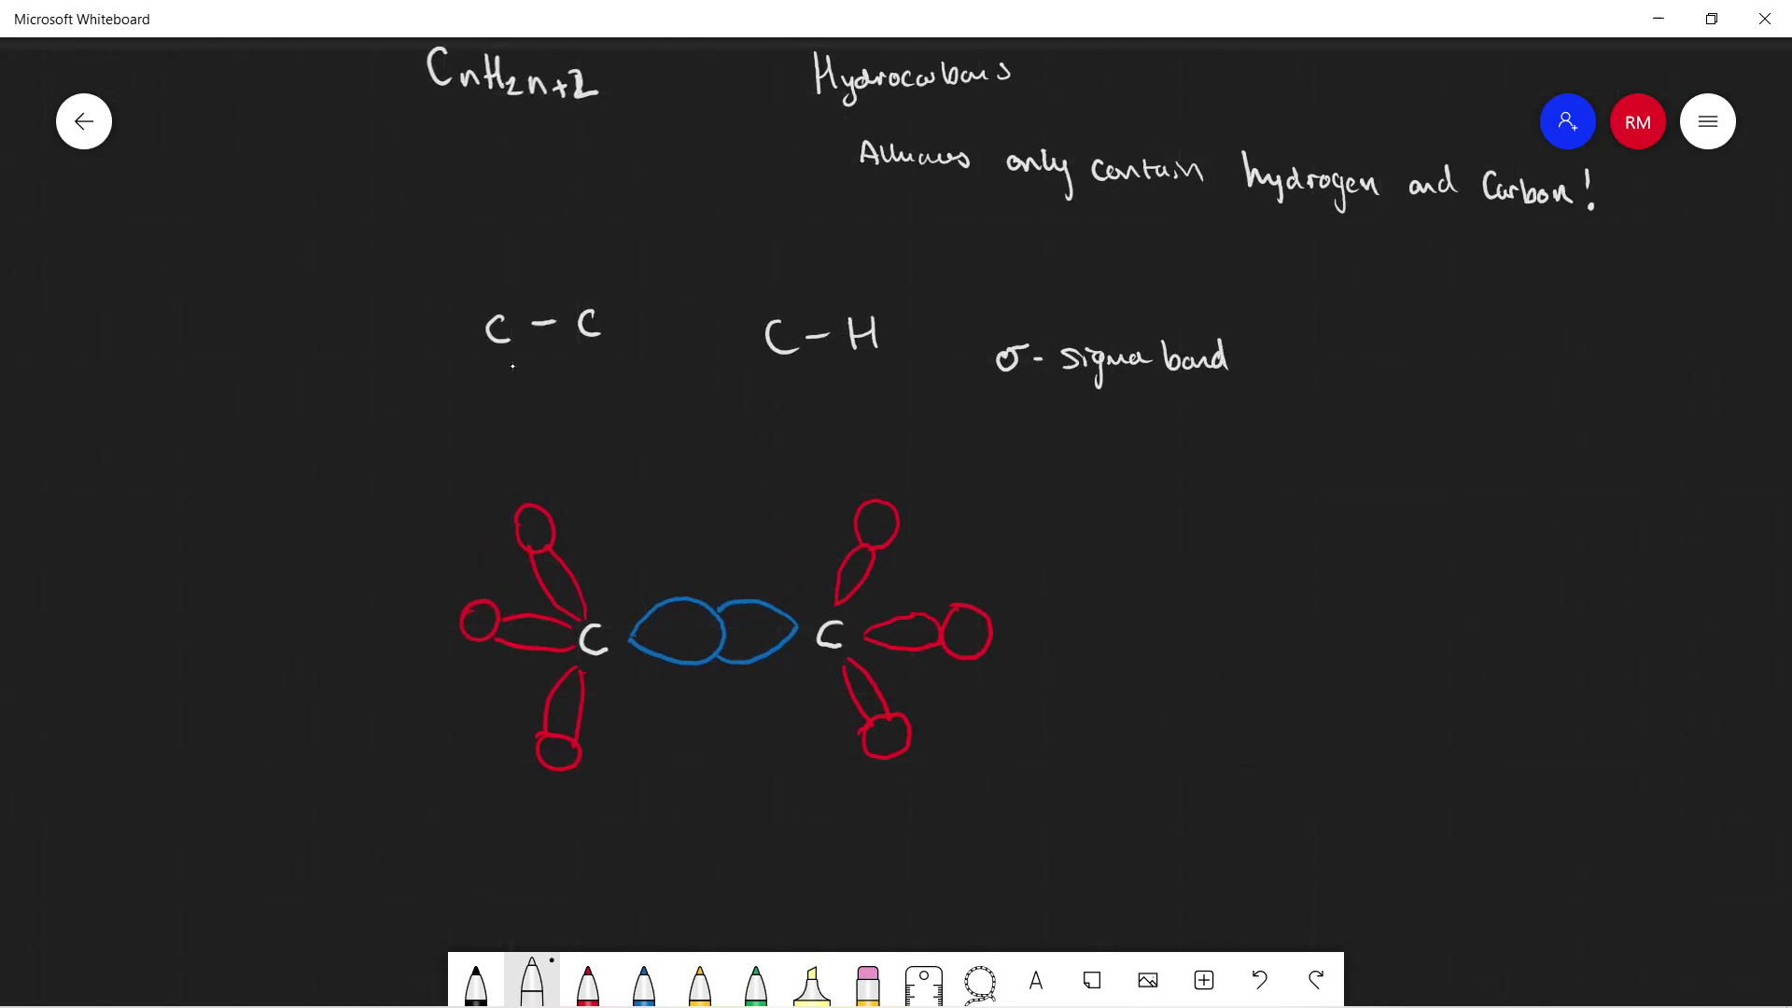
scroll(605, 381, "right", 3)
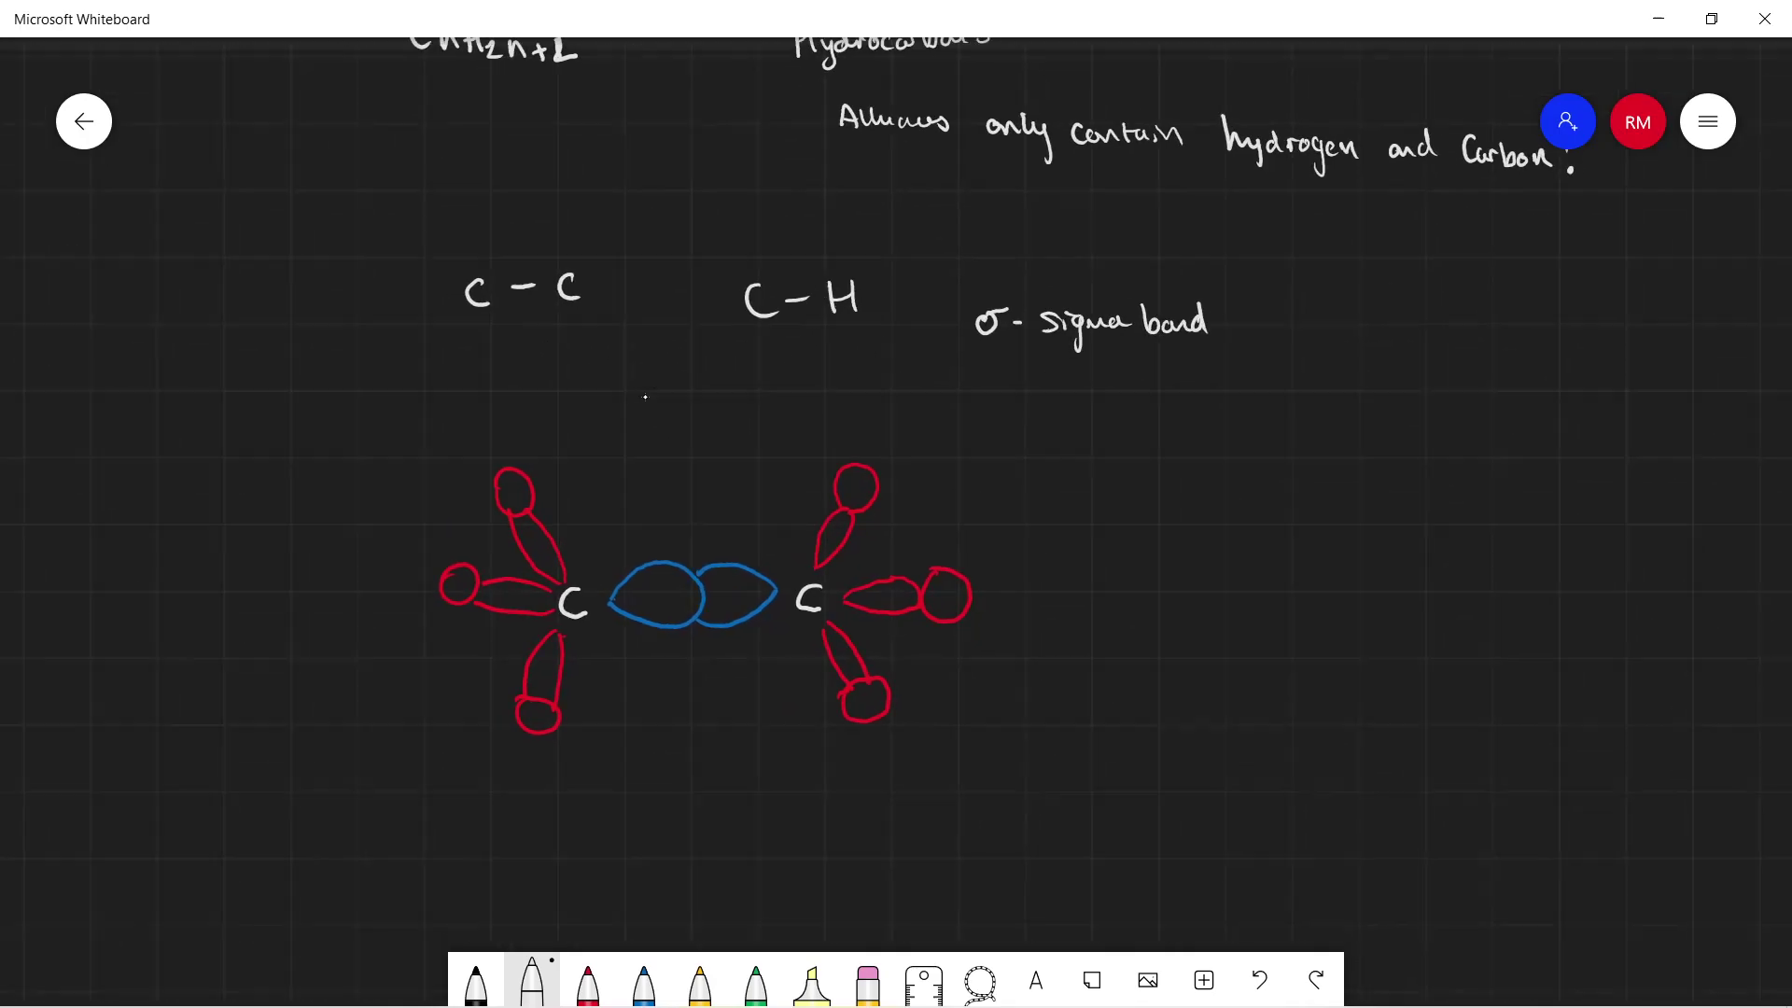
scroll(646, 412, "right", 3)
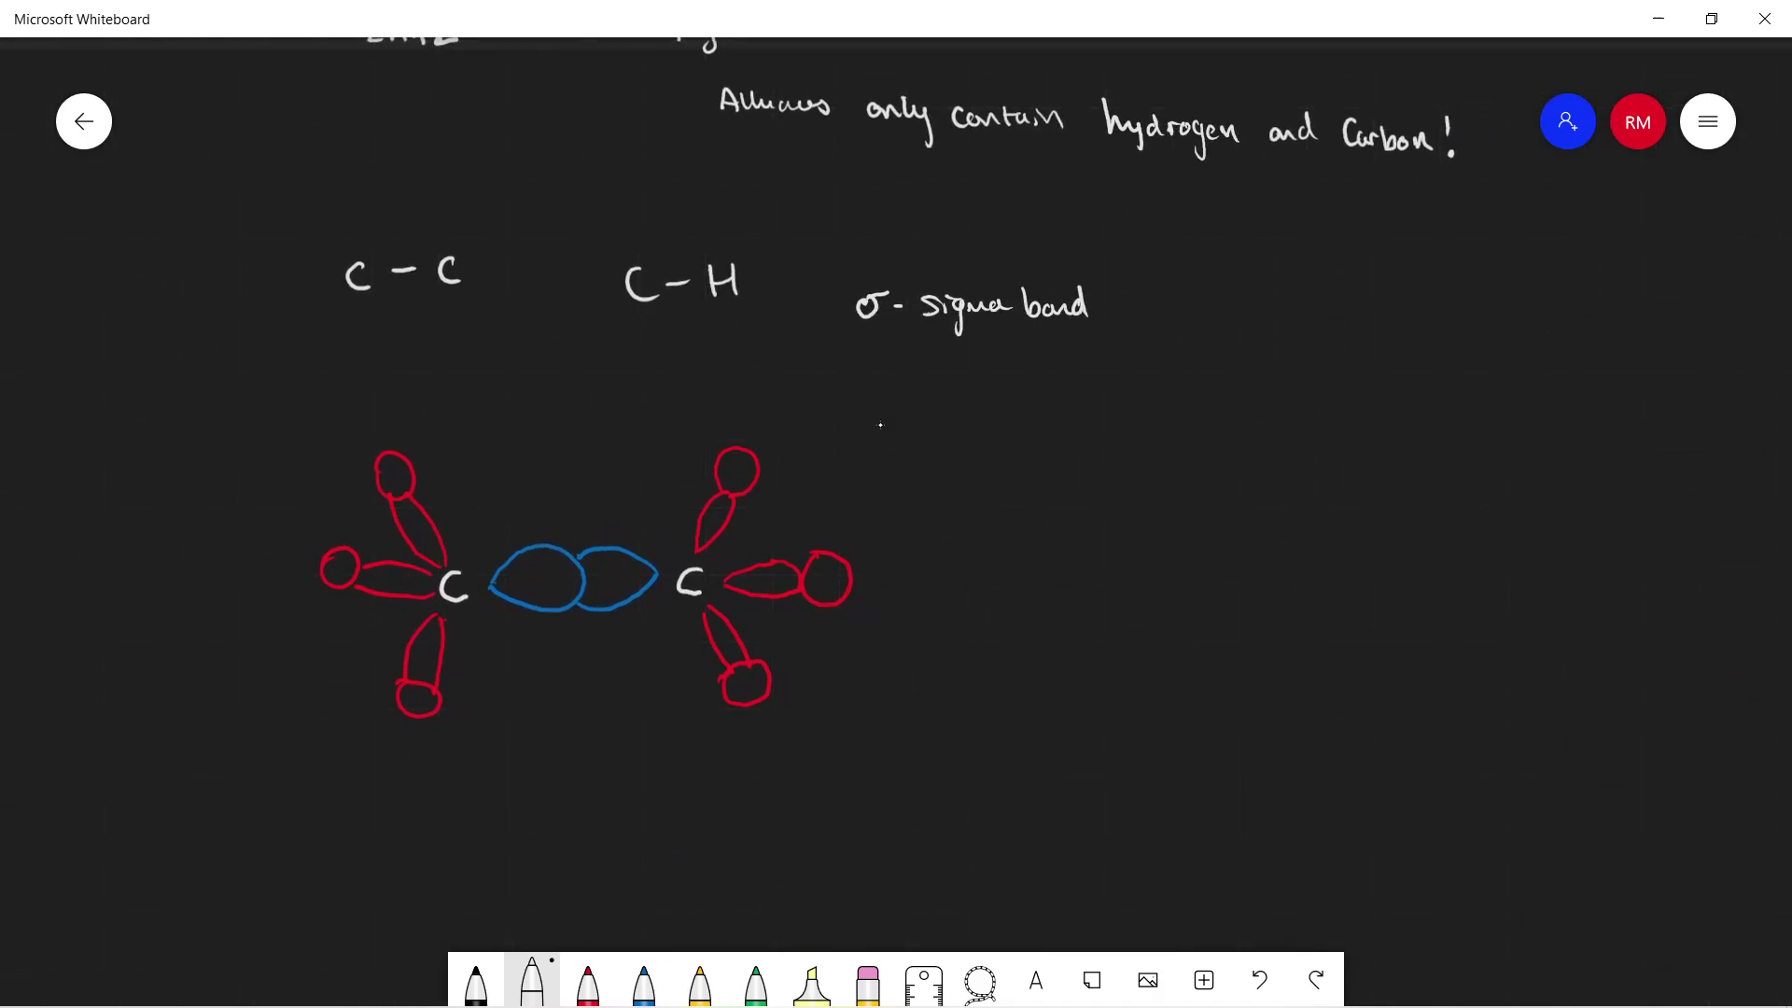
scroll(907, 497, "right", 2)
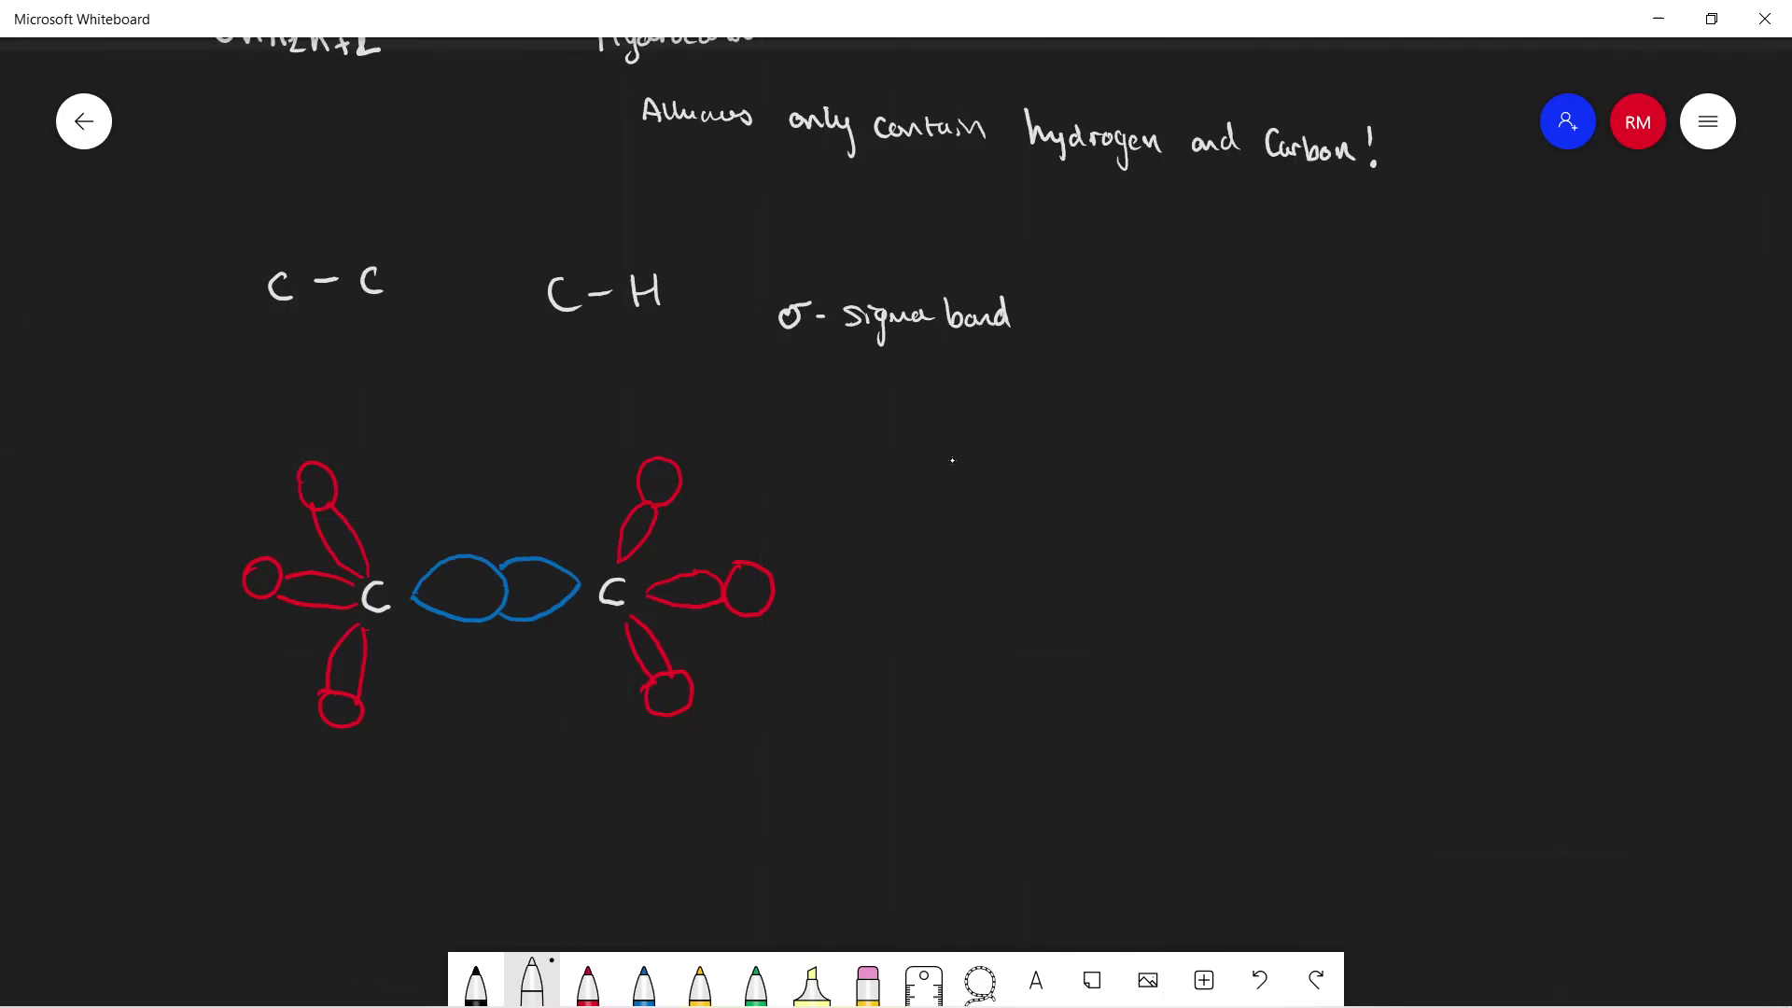
- Write the electron configurations C 1s² 2s² 2p² and H 1s¹ on two lines
mouse_move(929, 437)
left_mouse_down()
mouse_move(934, 464)
mouse_move(1004, 469)
left_mouse_up()
left_click_drag(1031, 457, 1018, 469)
left_click_drag(1039, 431, 1093, 467)
mouse_move(1113, 448)
left_mouse_down()
mouse_move(1102, 467)
mouse_move(1139, 447)
mouse_move(1199, 467)
left_mouse_up()
mouse_move(1213, 457)
left_mouse_down()
mouse_move(1216, 483)
mouse_move(1260, 428)
left_mouse_up()
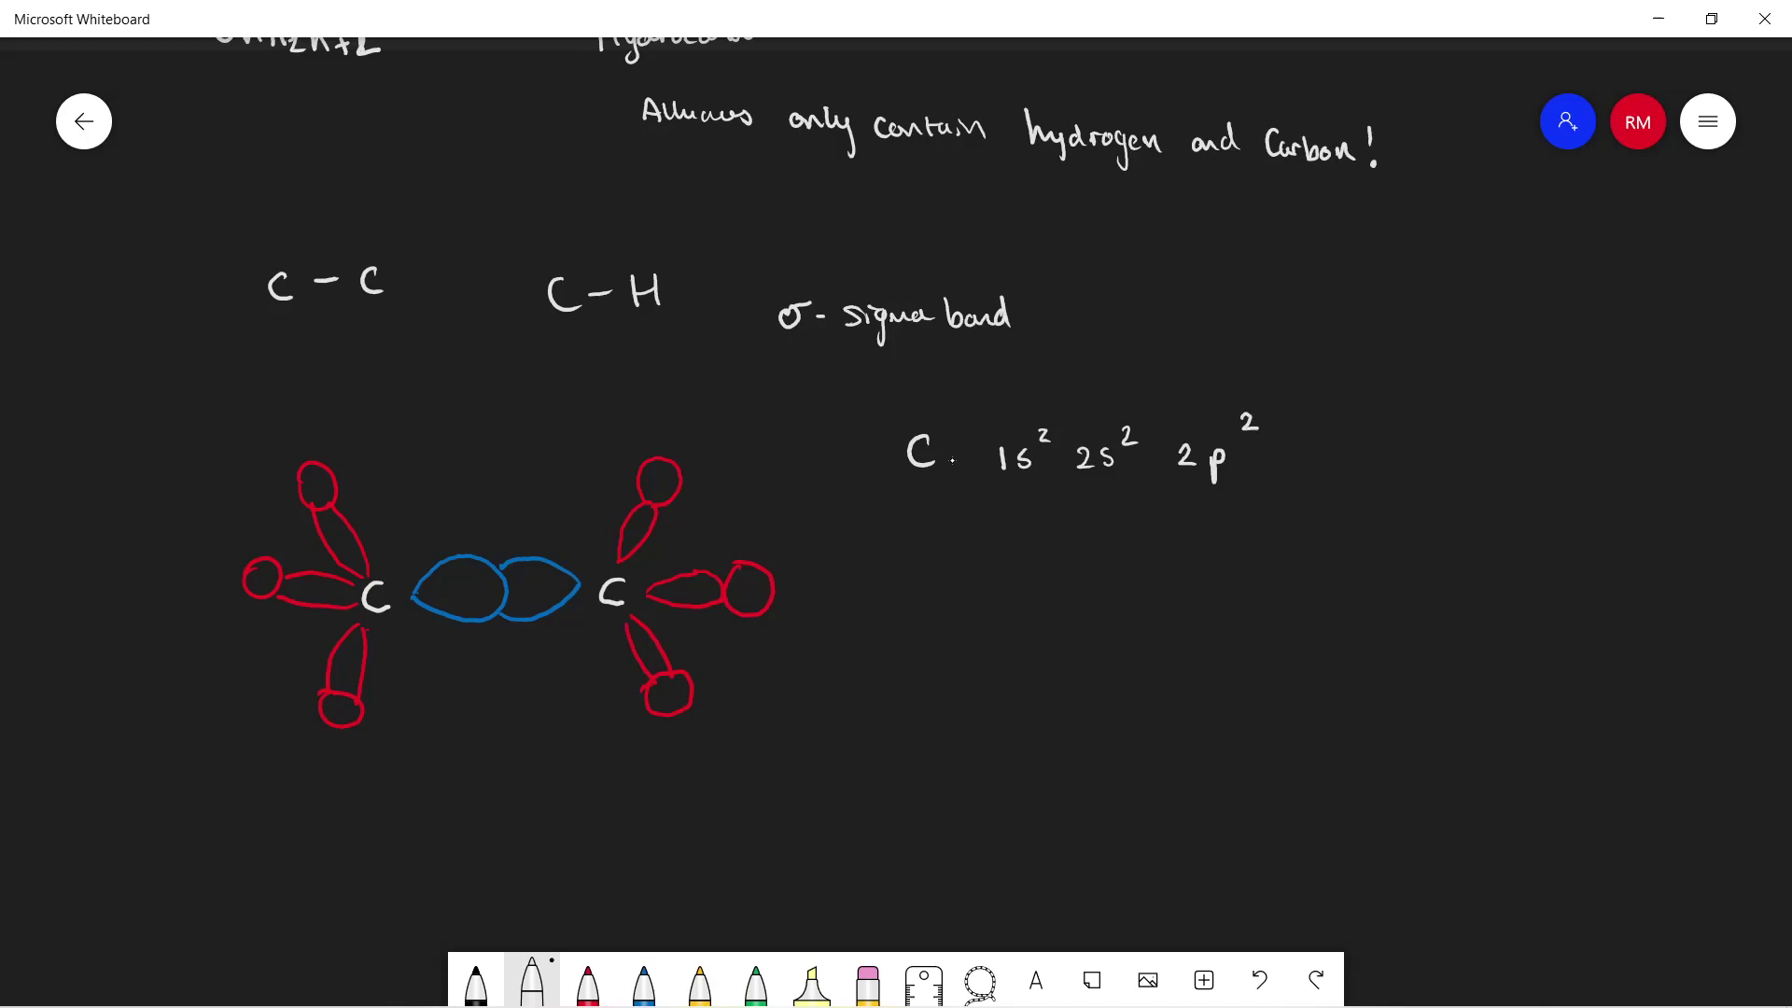
left_click_drag(924, 513, 926, 548)
left_click_drag(928, 529, 1018, 541)
left_click_drag(1045, 527, 1033, 544)
- Write the note '2s and 2p' at the right of the configurations
left_click_drag(1305, 593, 1323, 611)
left_click_drag(1338, 598, 1326, 610)
left_click_drag(1382, 595, 1403, 605)
left_click_drag(1417, 597, 1419, 607)
mouse_move(1444, 584)
left_mouse_down()
mouse_move(1461, 600)
mouse_move(1491, 588)
left_mouse_up()
left_click_drag(1335, 653, 1205, 683)
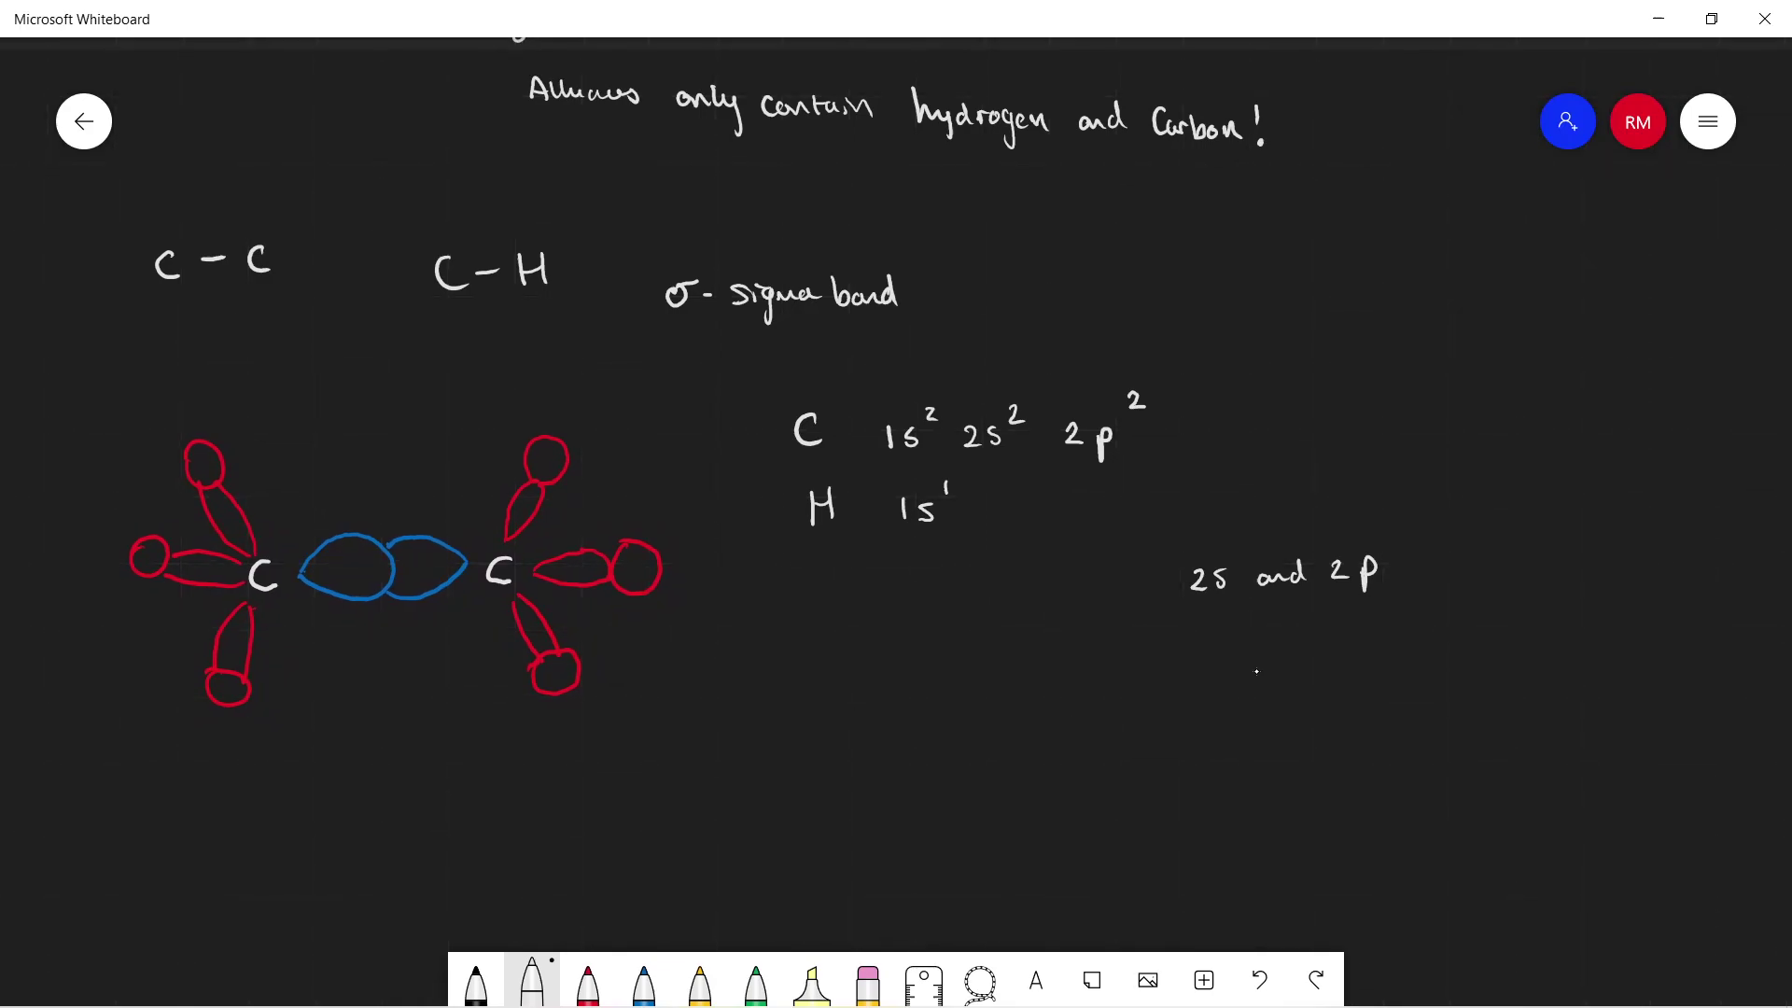
- In yellow ink, write sp³ under '2s and 2p' with a C–C note below
left_click(701, 980)
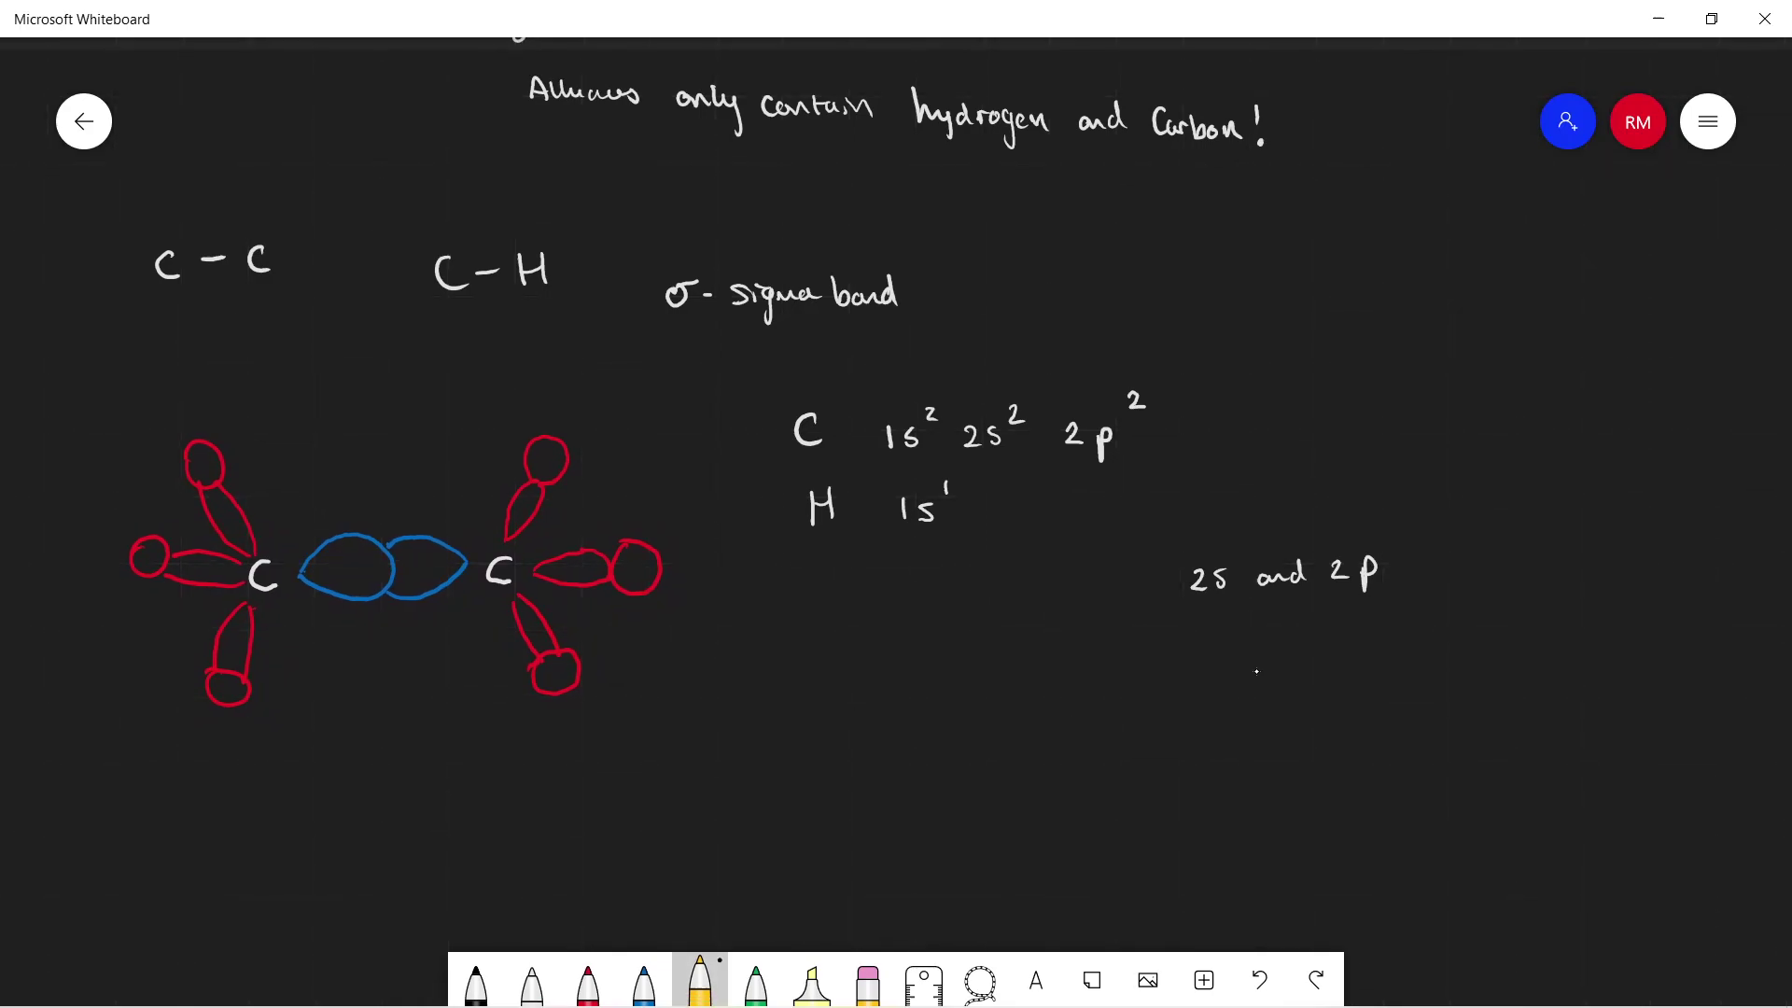
left_click_drag(1240, 654, 1254, 638)
mouse_move(1262, 646)
left_mouse_down()
mouse_move(1264, 676)
mouse_move(1286, 635)
left_mouse_up()
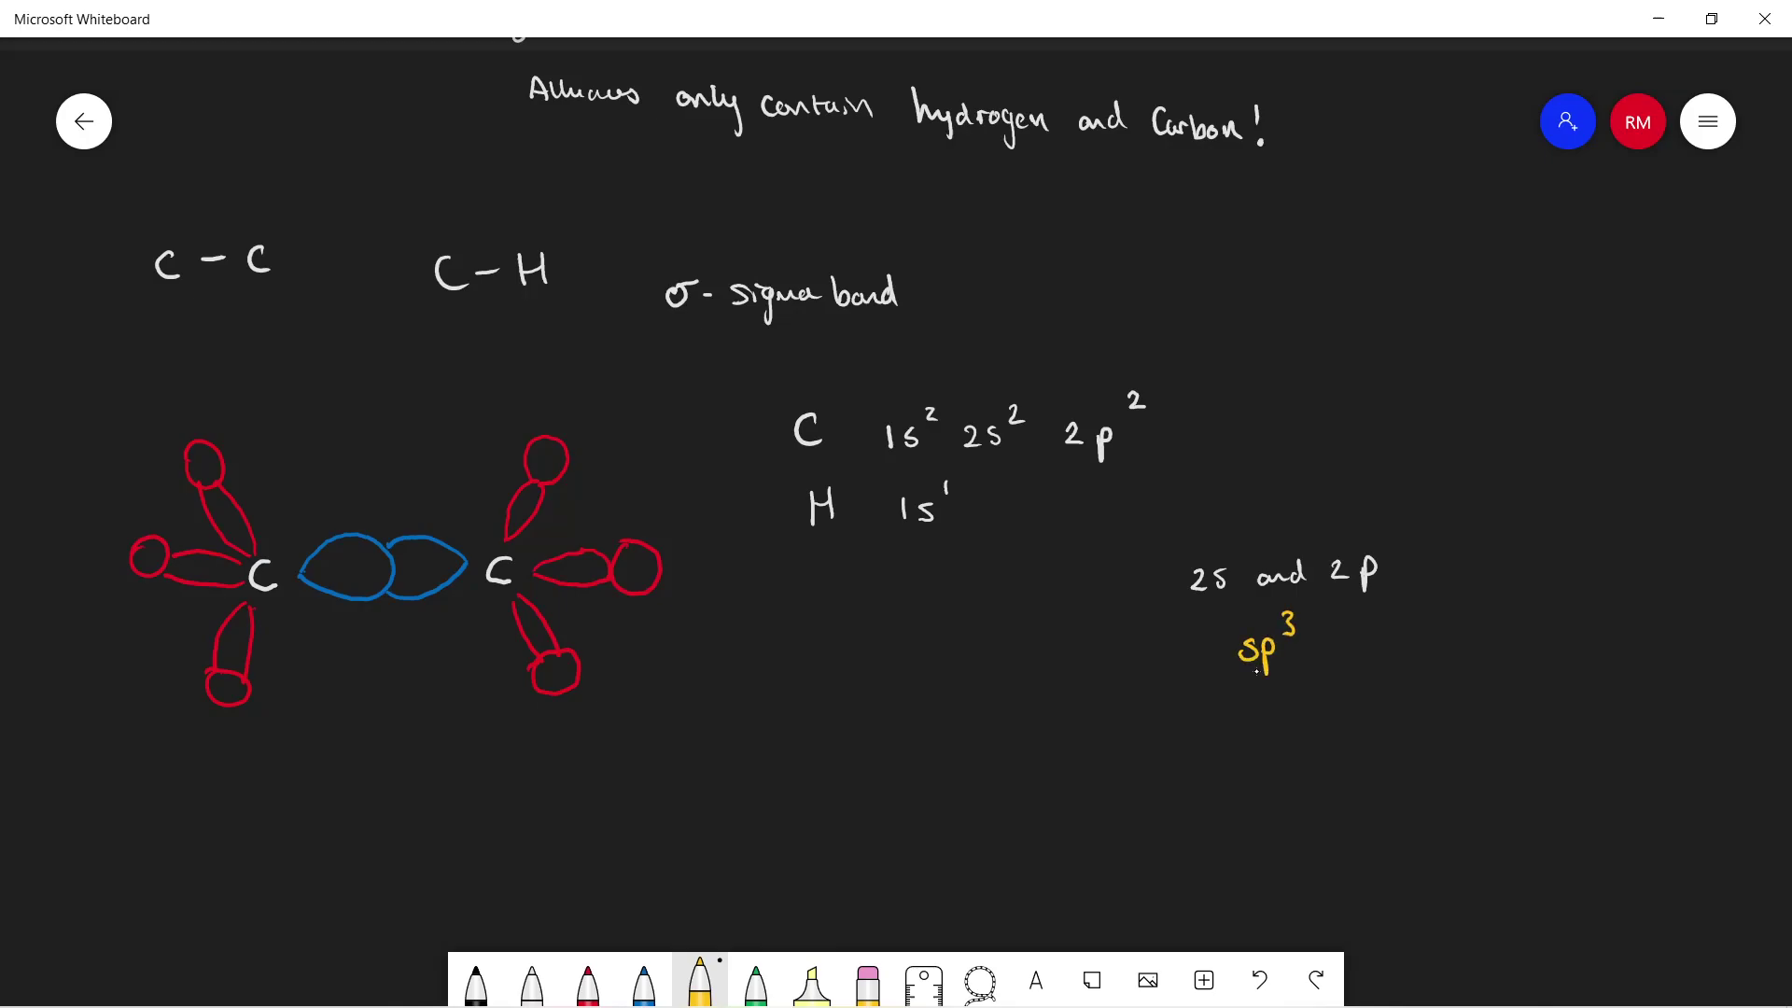
mouse_move(1209, 727)
left_mouse_down()
mouse_move(1208, 754)
mouse_move(1238, 739)
left_mouse_up()
left_click_drag(1251, 725, 1268, 753)
- Write 'C 4x sp³ orbitals' in yellow below H 1s¹
mouse_move(822, 671)
left_mouse_down()
mouse_move(824, 702)
mouse_move(911, 702)
left_mouse_up()
mouse_move(910, 684)
left_mouse_down()
mouse_move(900, 702)
mouse_move(930, 695)
left_mouse_up()
mouse_move(949, 679)
left_mouse_down()
mouse_move(950, 702)
mouse_move(954, 680)
left_mouse_up()
left_click_drag(962, 651, 968, 672)
left_click_drag(997, 681, 1023, 690)
left_click_drag(1029, 685, 1043, 694)
left_click_drag(1034, 682, 1057, 692)
left_click_drag(1062, 672, 1074, 699)
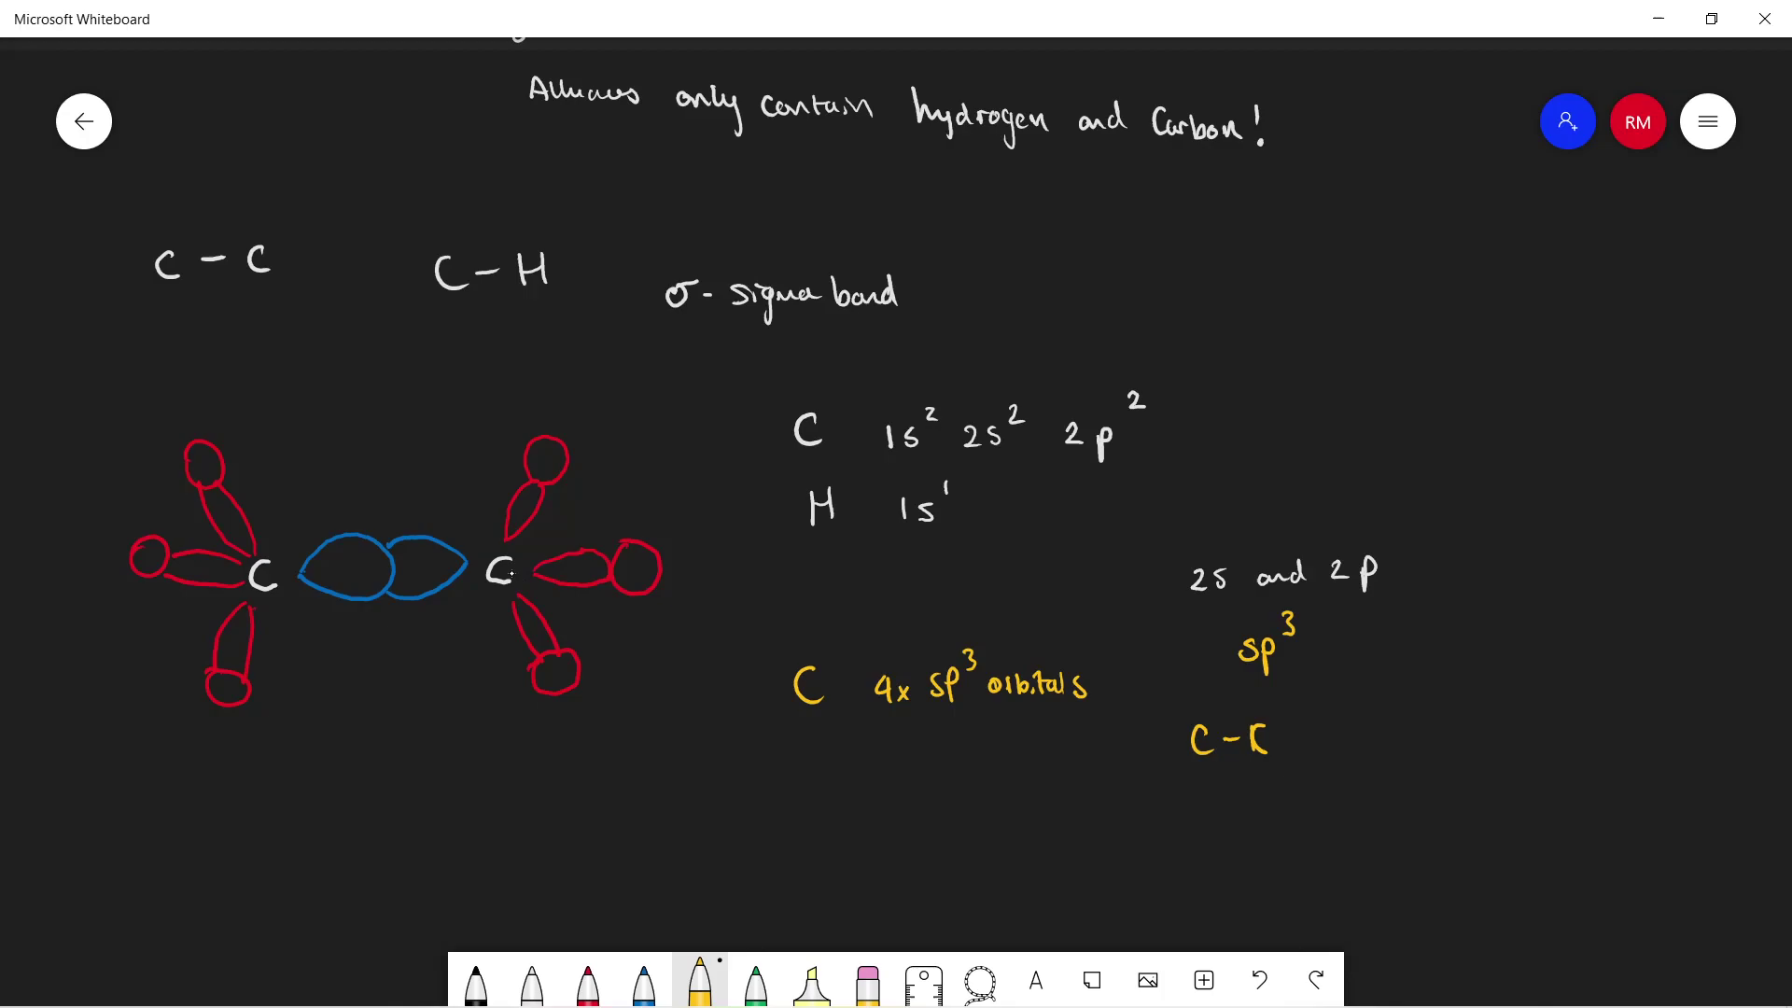
- In white ink, write H in the three right-side red hydrogen orbitals
left_click(533, 967)
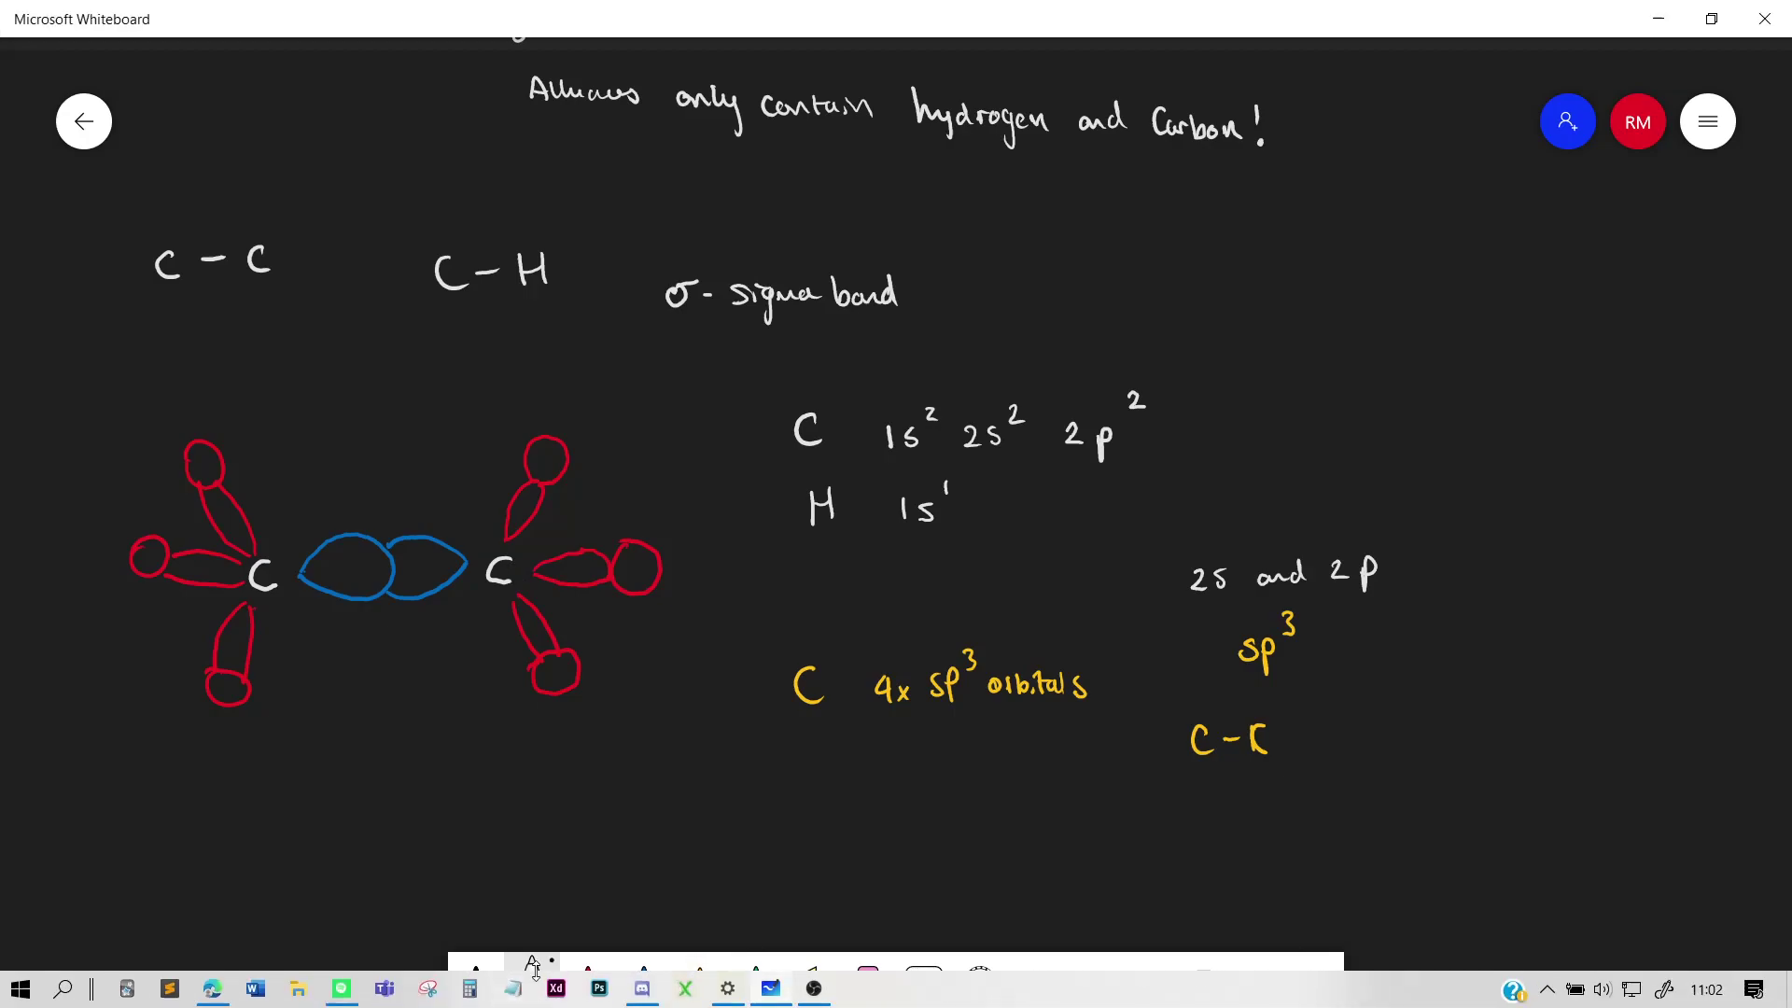
mouse_move(541, 452)
left_mouse_down()
mouse_move(543, 473)
mouse_move(553, 462)
left_mouse_up()
left_click_drag(551, 454, 554, 475)
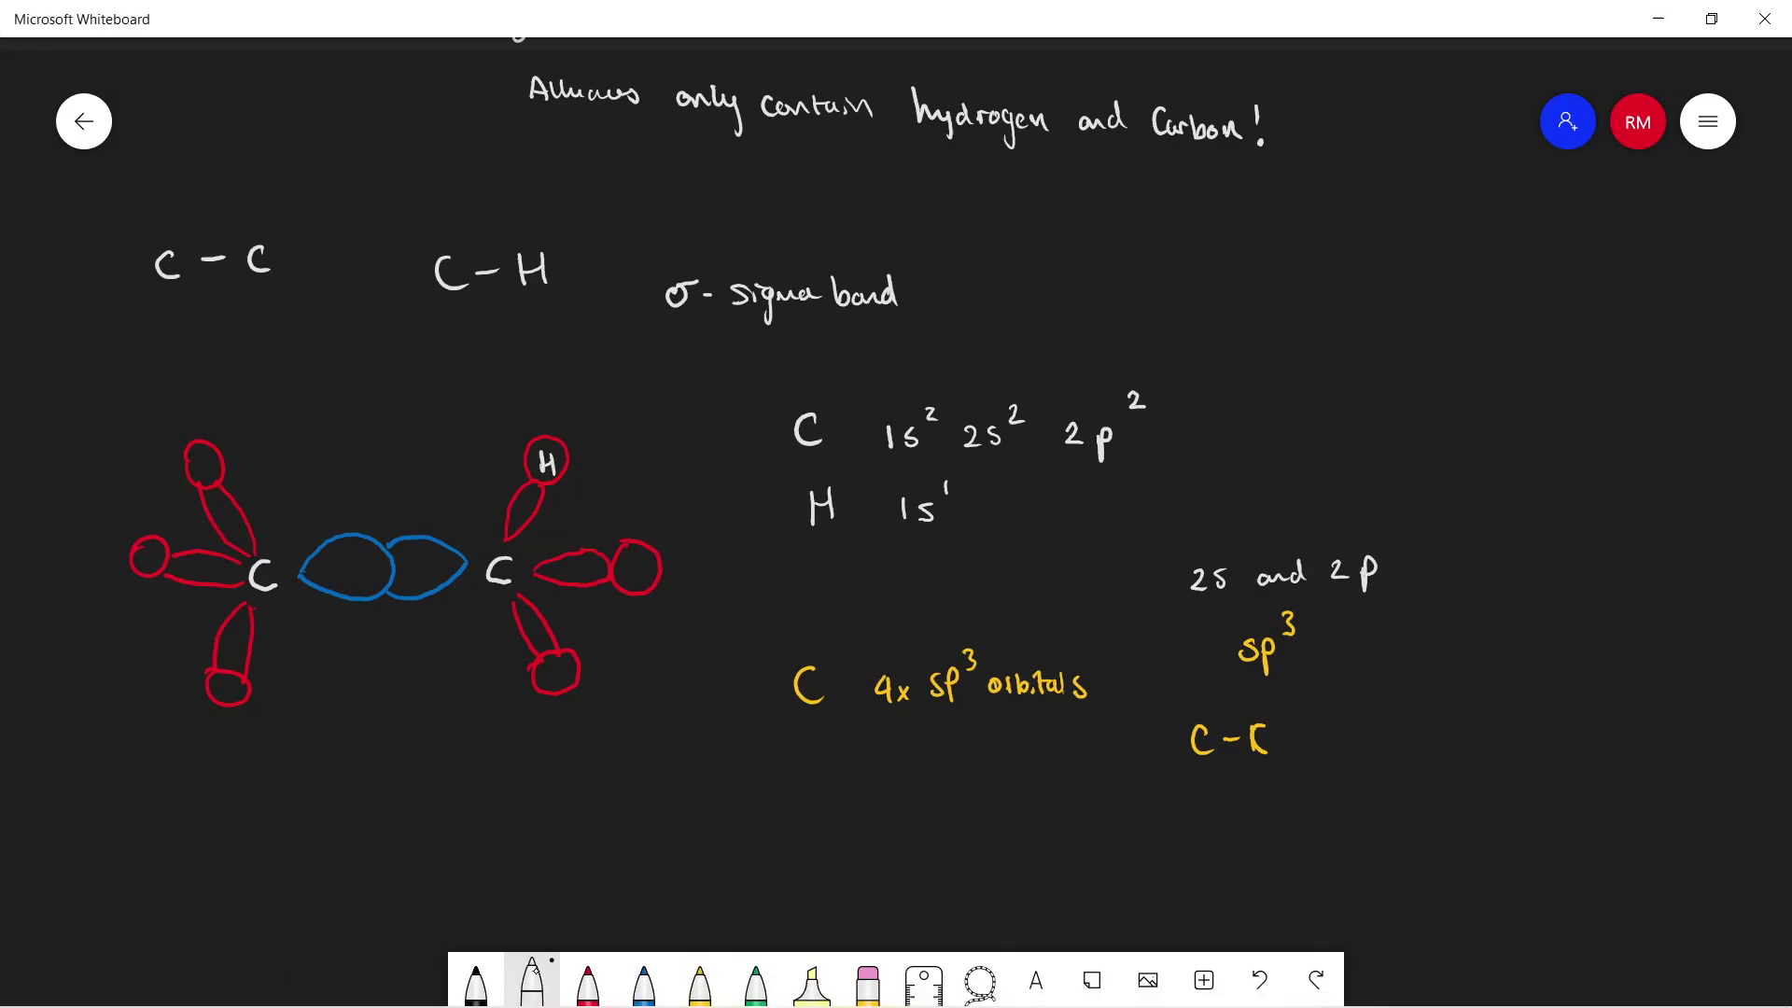
left_click_drag(631, 552, 640, 560)
left_click_drag(640, 549, 642, 574)
left_click_drag(555, 671, 564, 670)
left_click_drag(564, 660, 565, 683)
- Write H in the three left-side red hydrogen orbitals
left_click_drag(221, 680, 221, 700)
left_click_drag(221, 691, 230, 689)
left_click_drag(232, 679, 232, 691)
left_click_drag(141, 550, 153, 558)
left_click_drag(154, 548, 154, 567)
mouse_move(195, 455)
left_mouse_down()
mouse_move(196, 475)
mouse_move(205, 464)
left_mouse_up()
left_click_drag(207, 454, 207, 475)
scroll(331, 434, "left", 3)
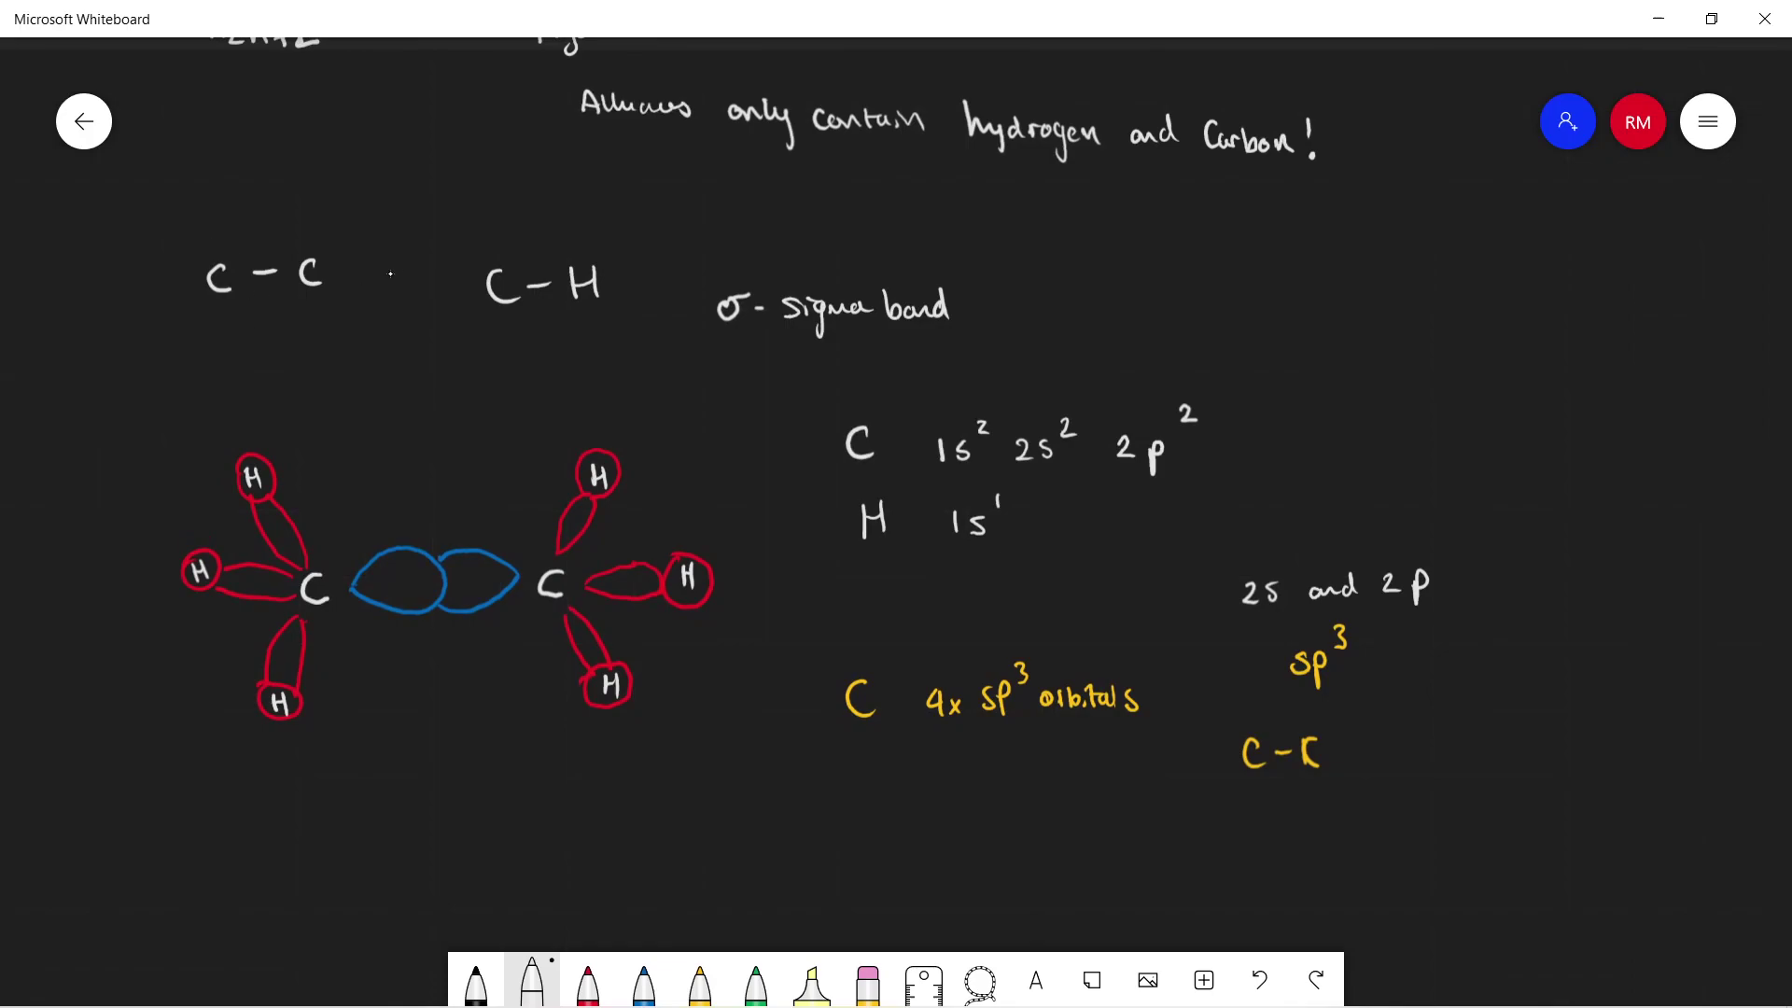
scroll(426, 388, "right", 1)
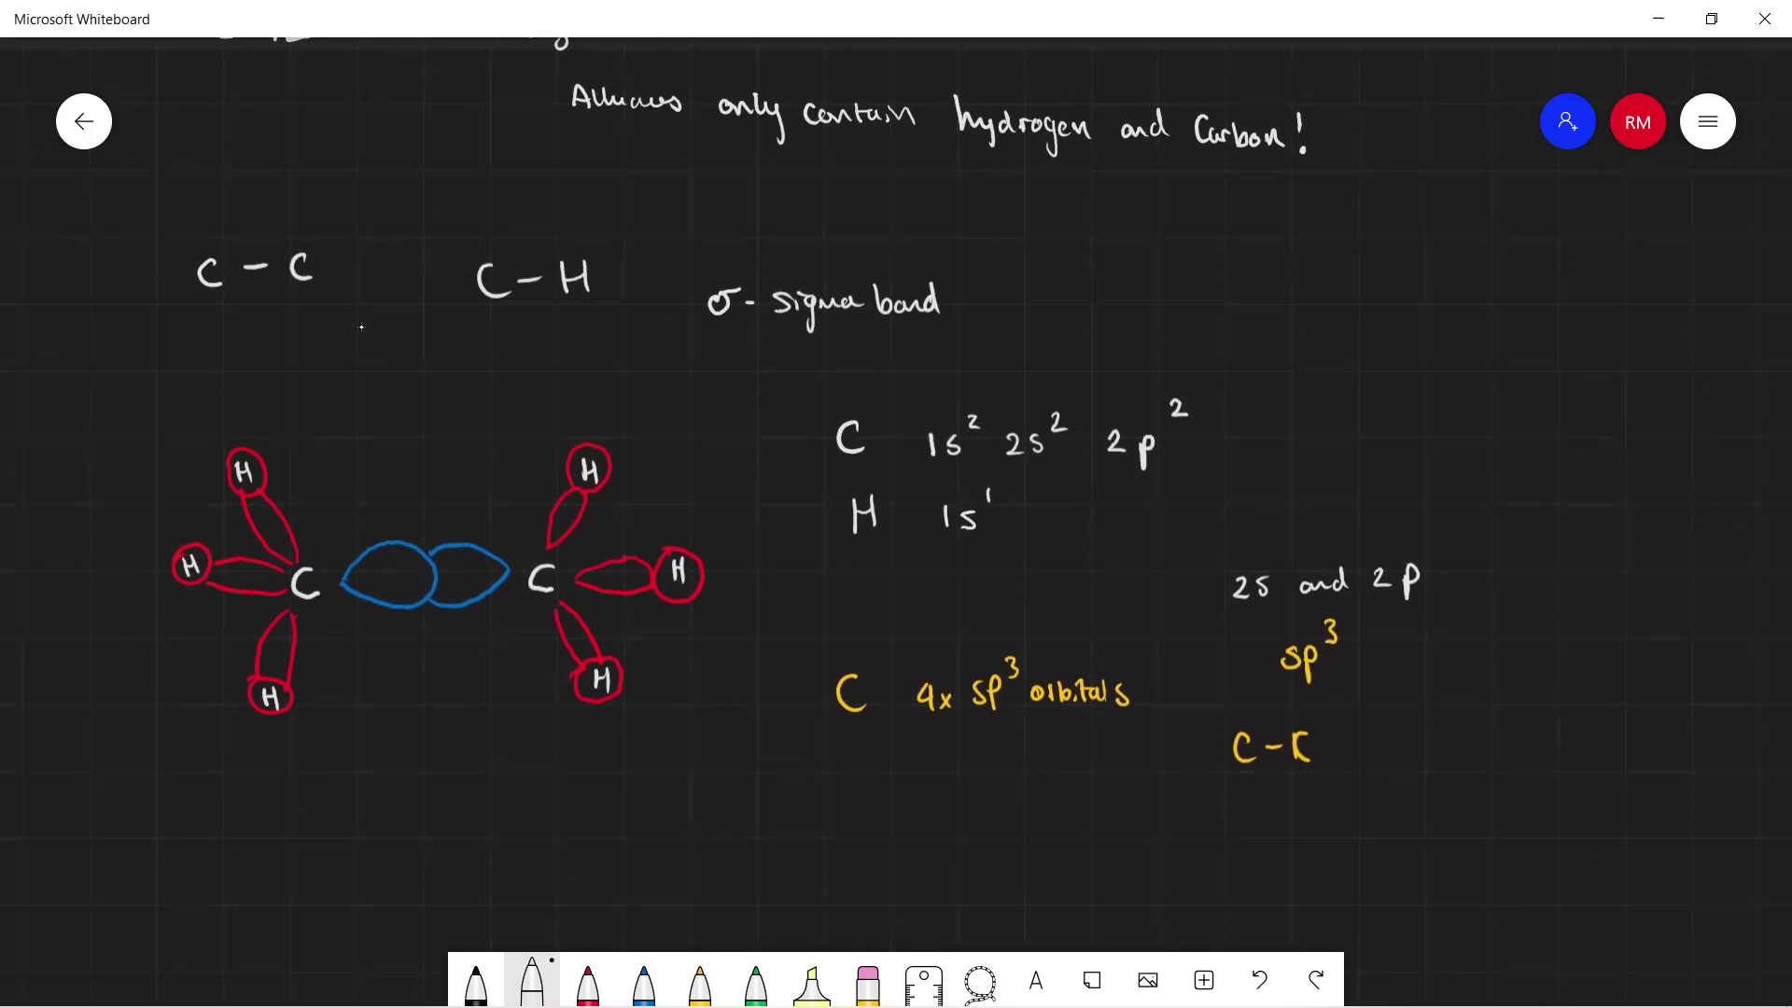
scroll(470, 424, "down", 1)
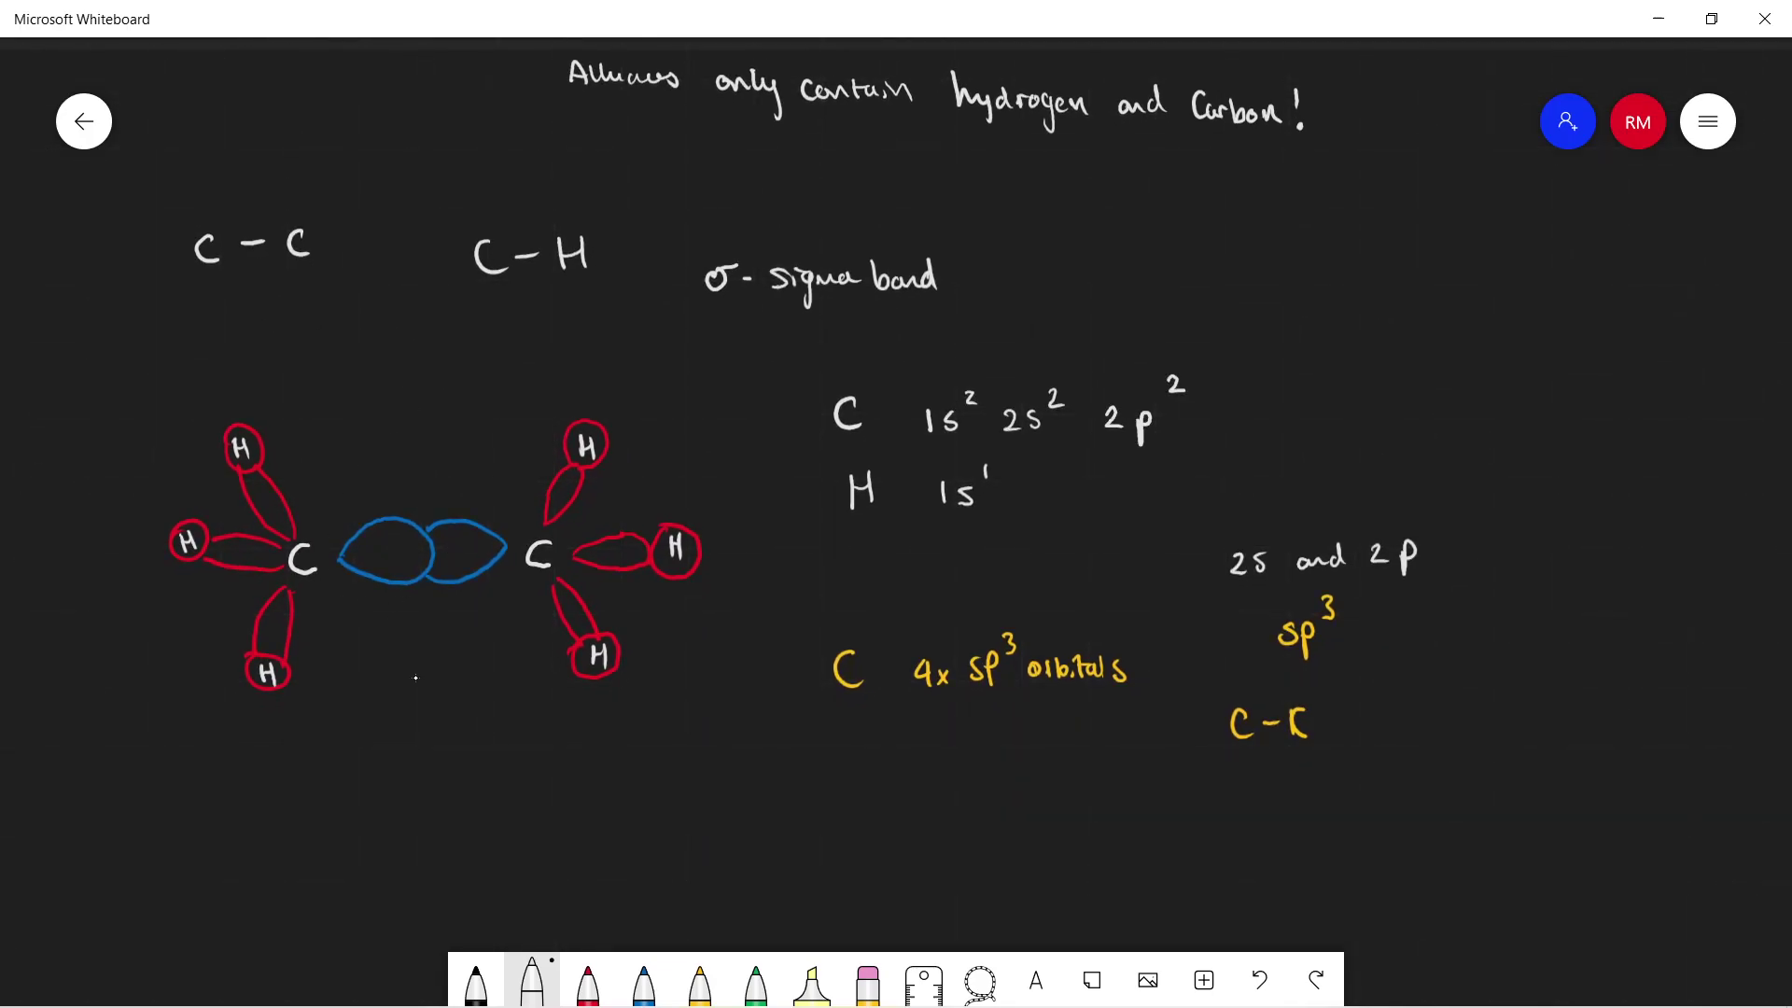
scroll(415, 679, "left", 1)
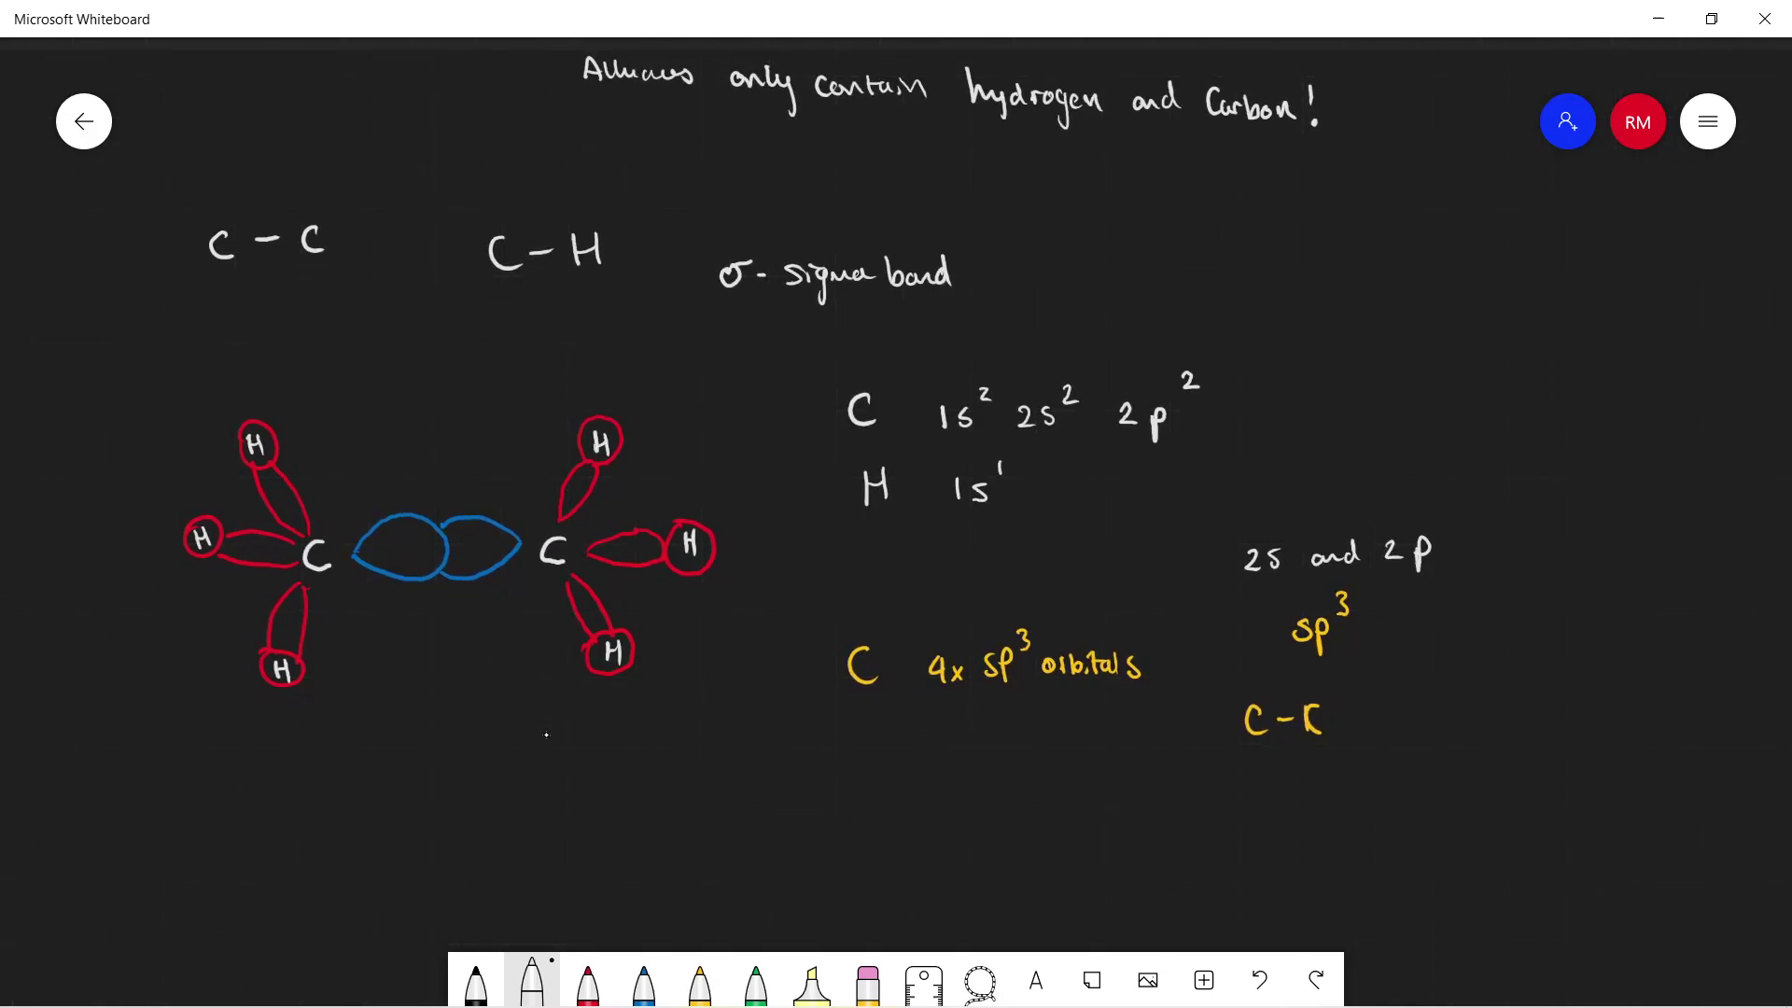
left_click_drag(550, 744, 611, 566)
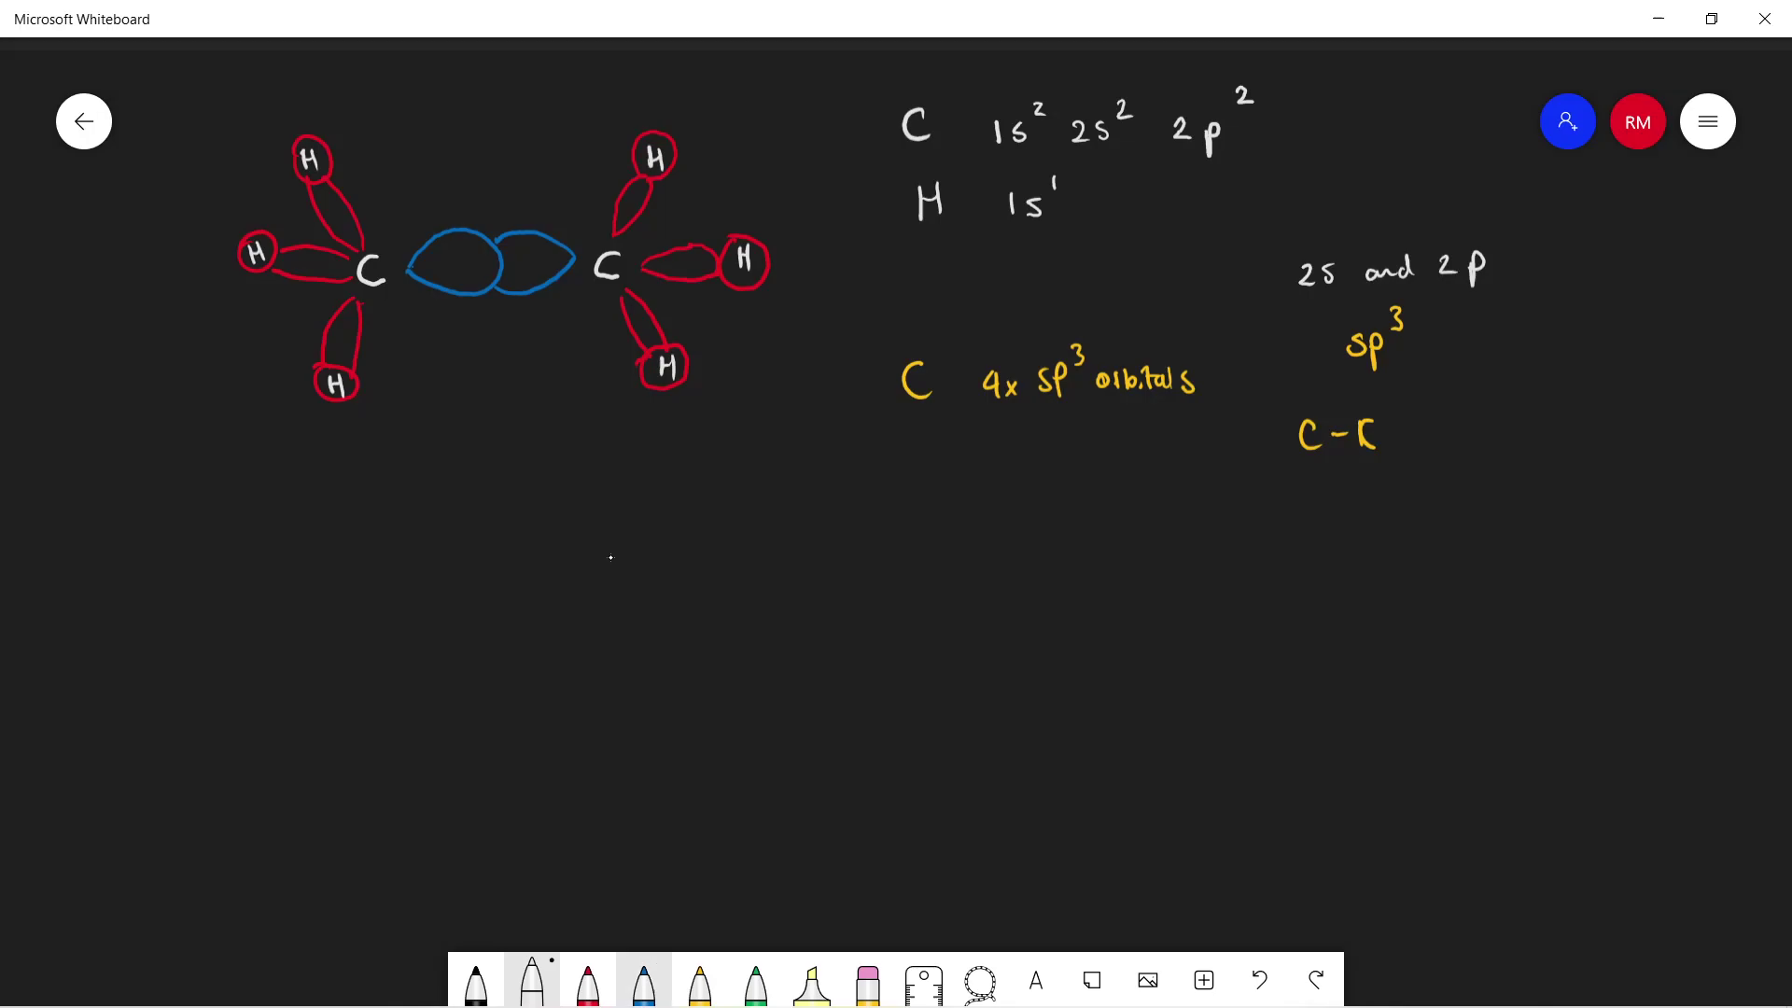
- In yellow ink, draw the central C with an upward bond to H
left_click(700, 980)
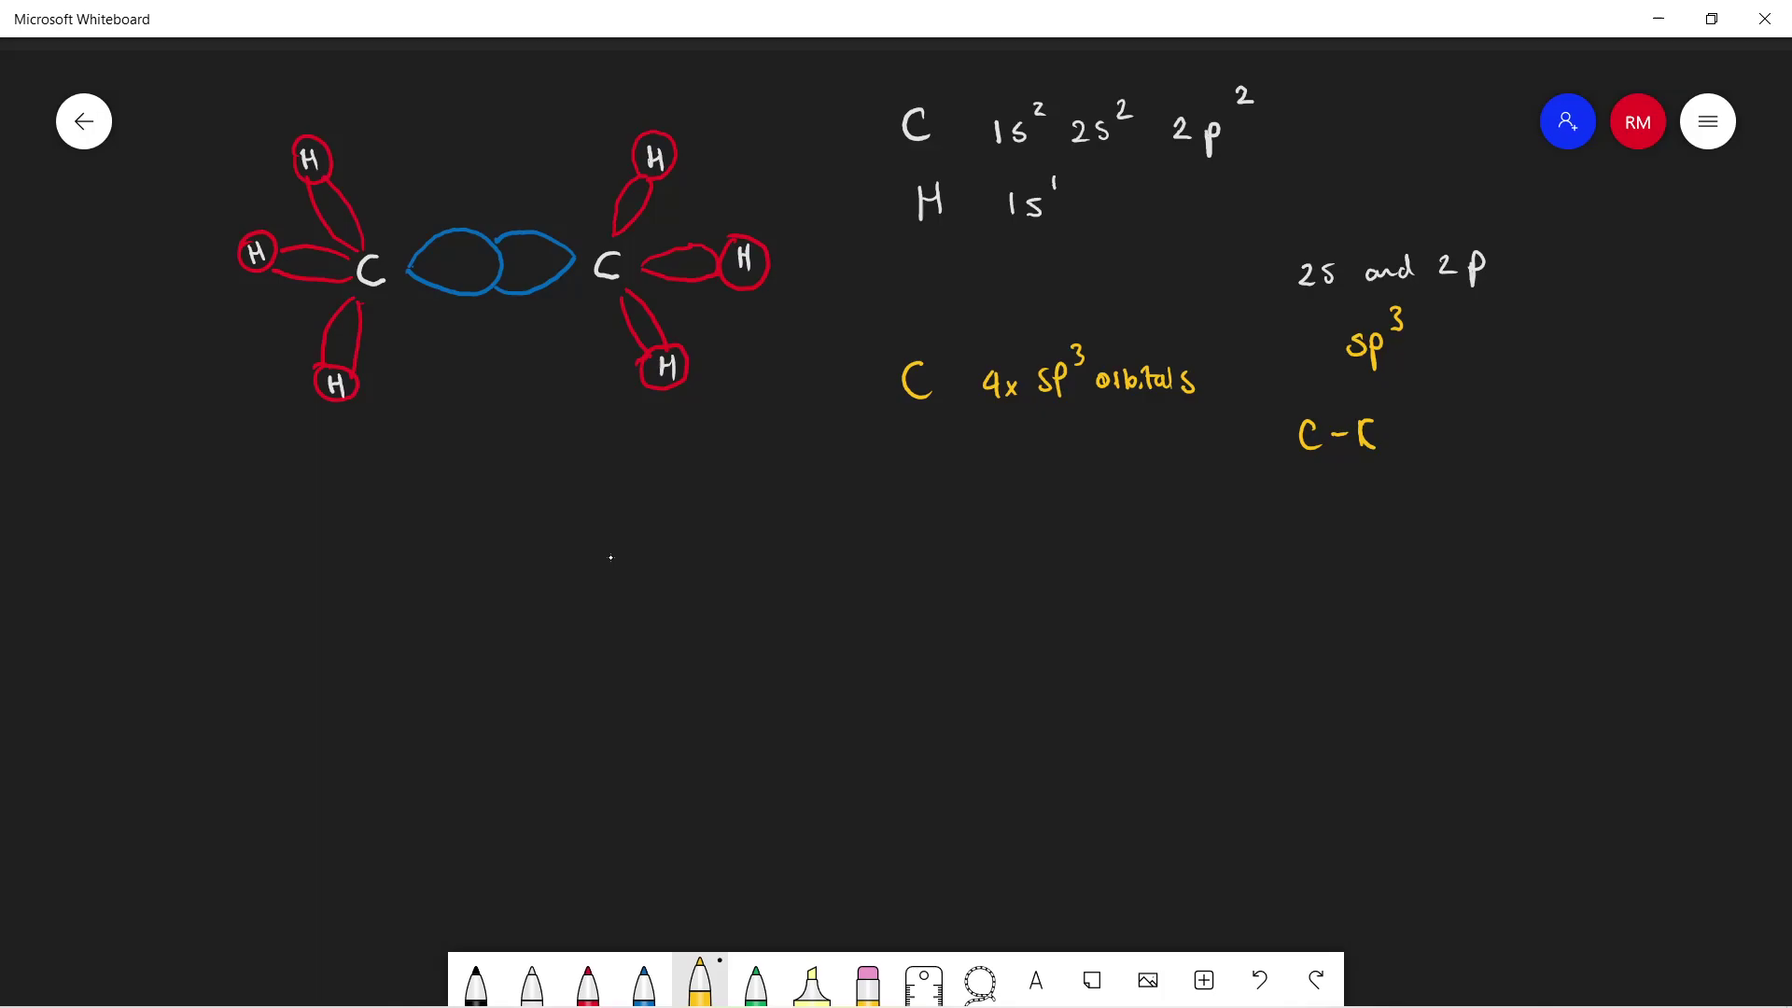
left_click_drag(522, 656, 524, 683)
left_click_drag(513, 589, 513, 629)
left_click_drag(509, 519, 525, 549)
- Add a hashed bond right, a wedge below and a line left, each ending in H
left_click_drag(567, 683, 600, 713)
mouse_move(617, 677)
left_mouse_down()
mouse_move(617, 721)
mouse_move(675, 730)
left_mouse_up()
left_click_drag(675, 717, 689, 734)
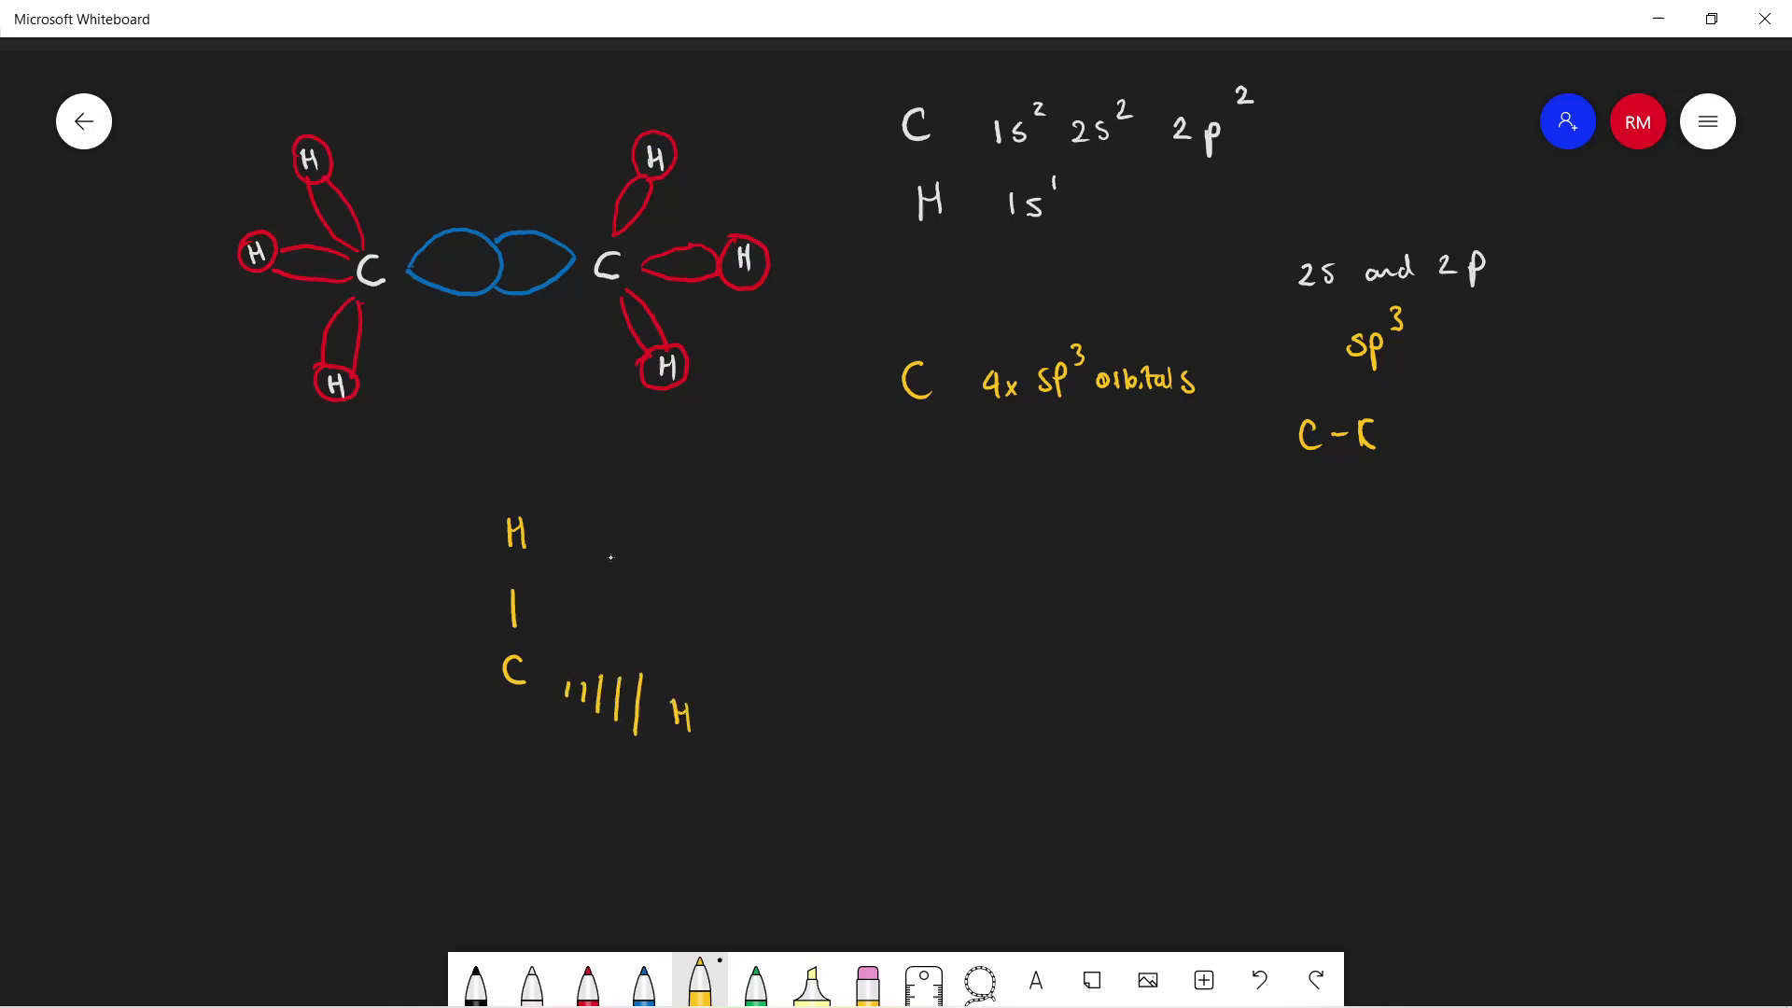
mouse_move(513, 724)
left_mouse_down()
mouse_move(498, 798)
mouse_move(526, 759)
mouse_move(531, 794)
mouse_move(501, 796)
mouse_move(512, 742)
left_mouse_up()
mouse_move(515, 832)
left_mouse_down()
mouse_move(517, 857)
mouse_move(533, 843)
left_mouse_up()
left_click_drag(531, 827, 536, 857)
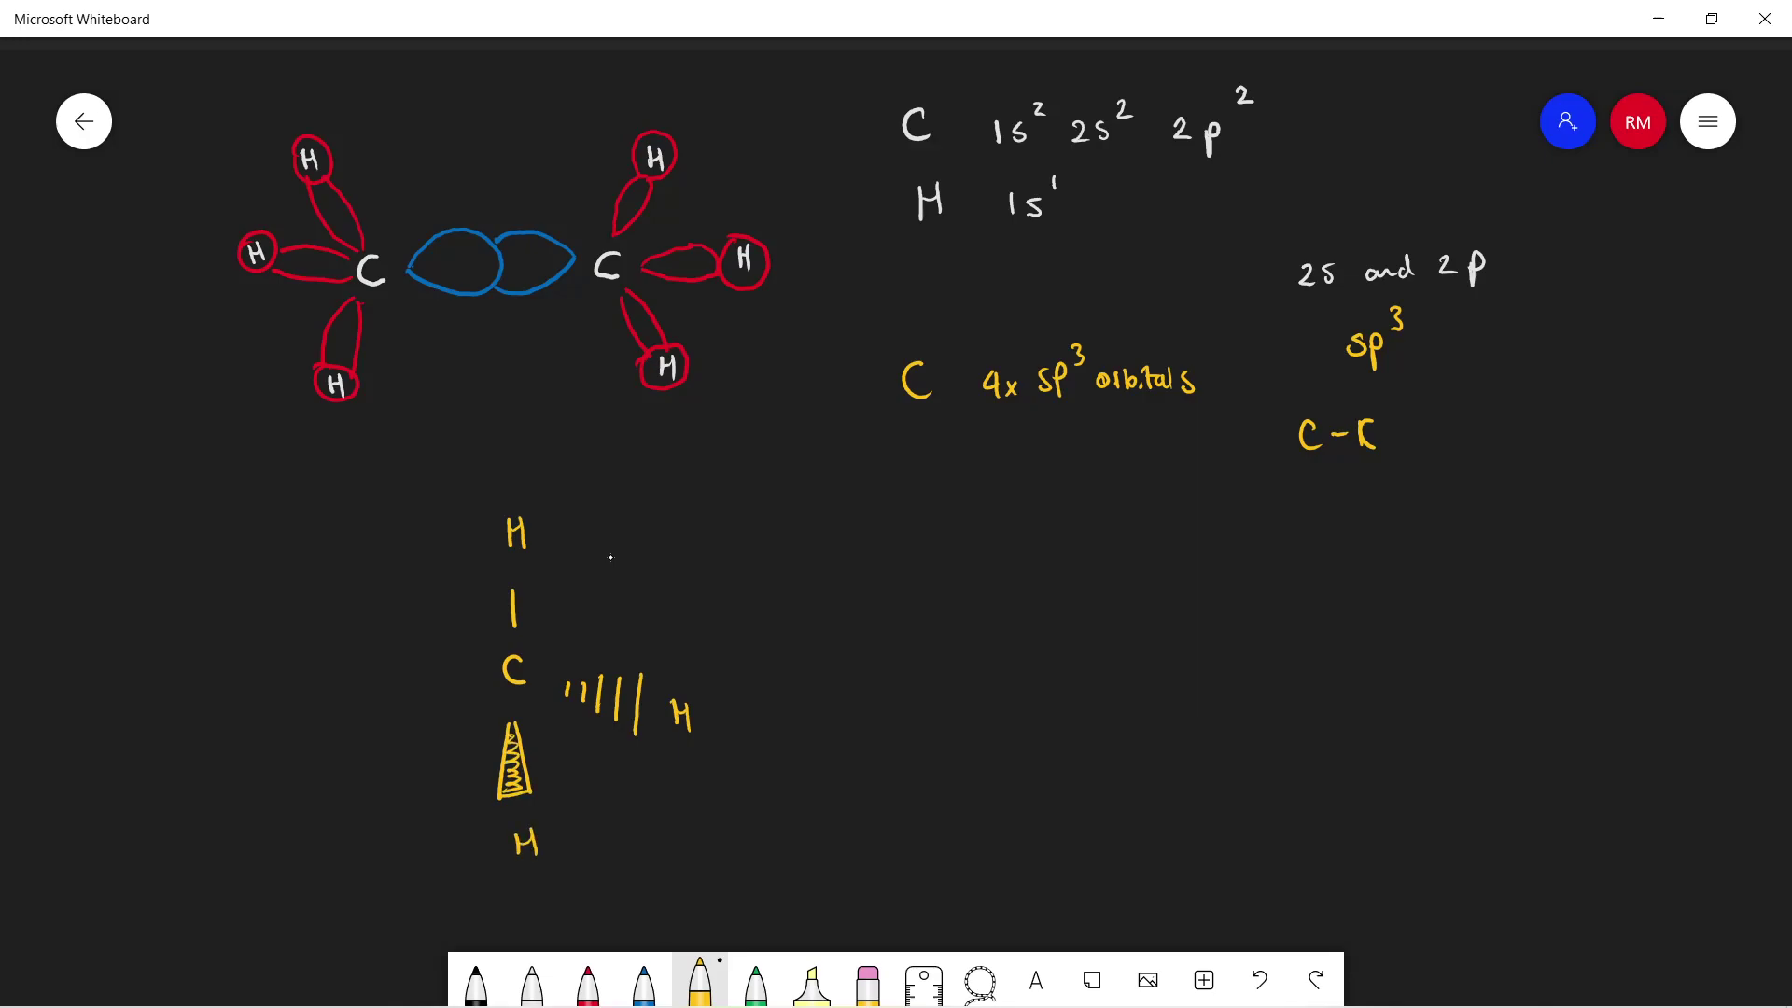
mouse_move(482, 674)
left_mouse_down()
mouse_move(393, 760)
mouse_move(410, 739)
left_mouse_up()
left_click_drag(410, 721, 413, 754)
- Draw a light grey bracket beside the methane sketch with the bullet note '• tetrahedral'
left_click(589, 980)
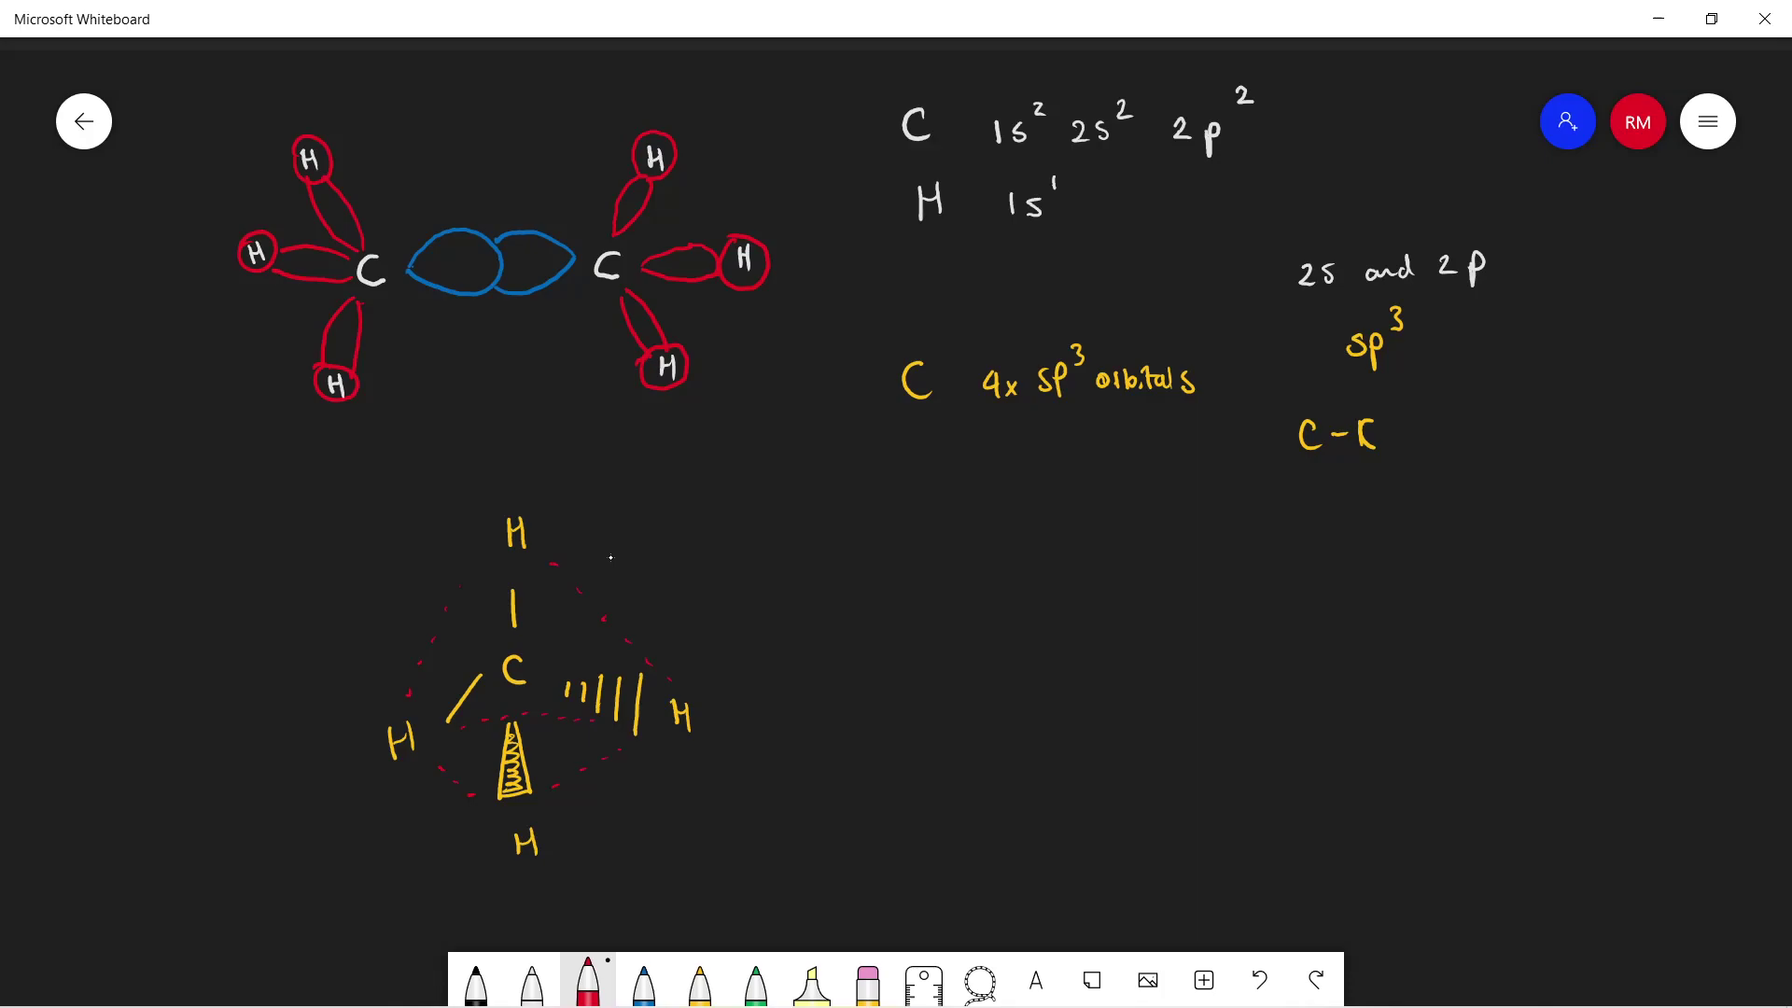
left_click(532, 980)
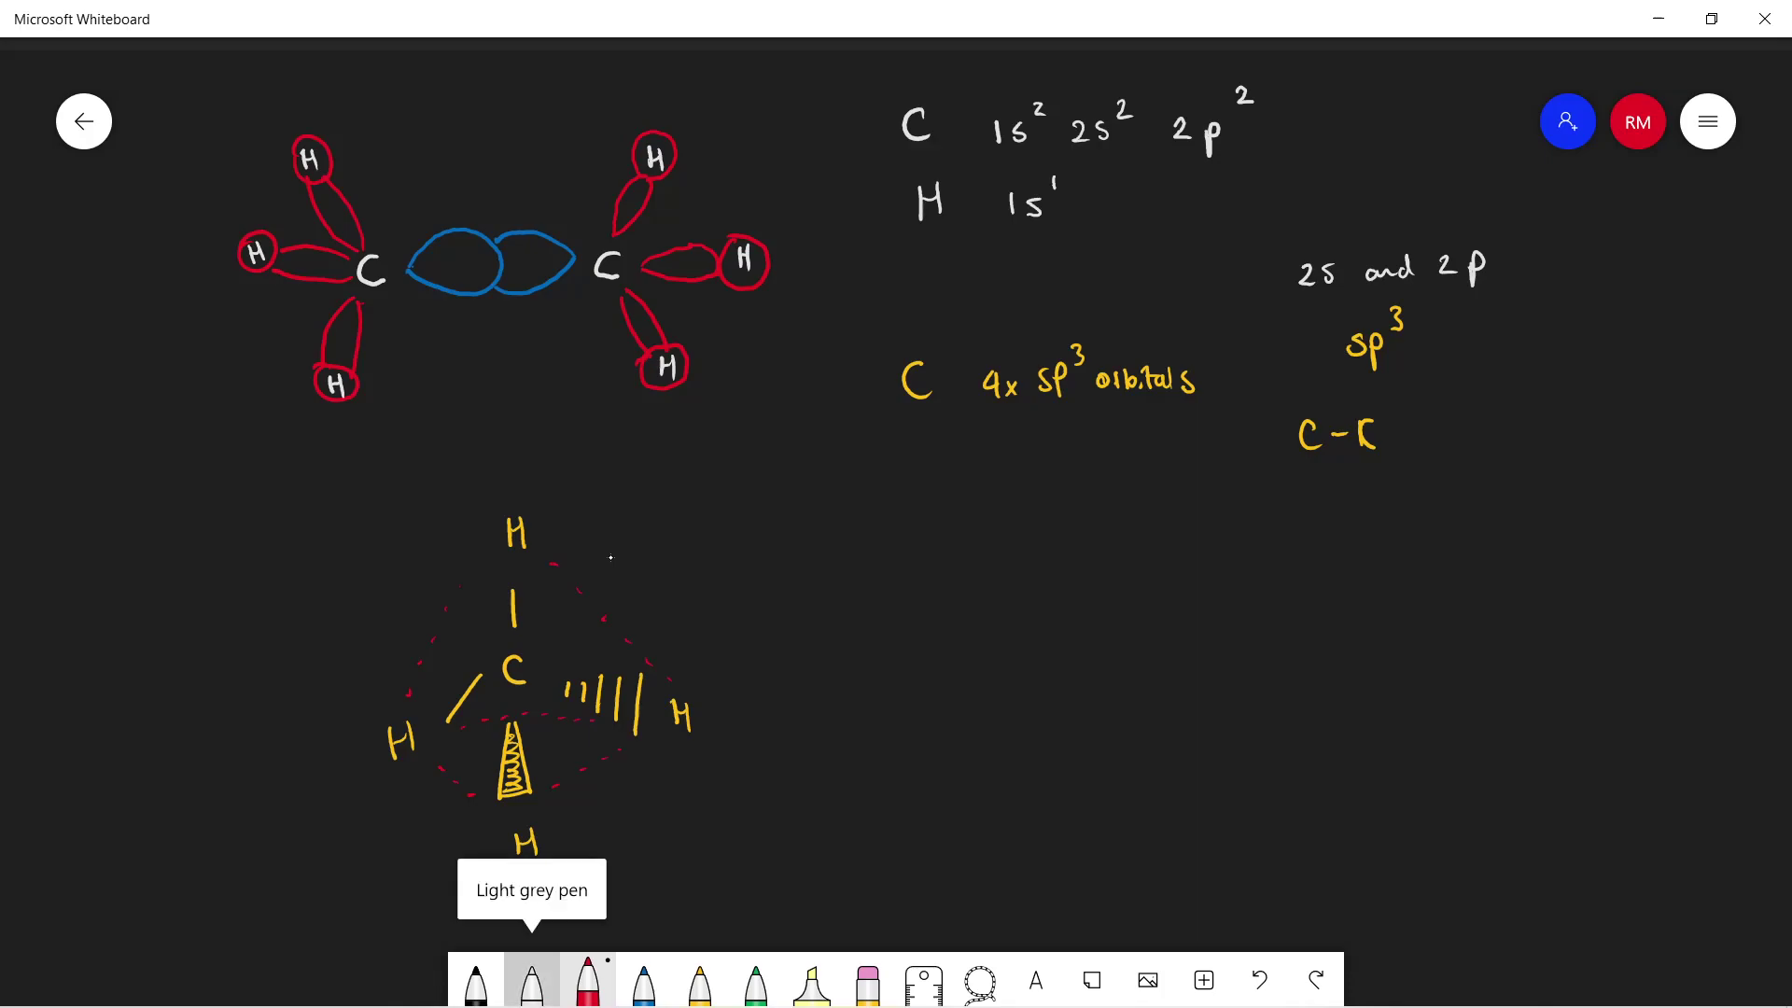
mouse_move(708, 535)
left_mouse_down()
mouse_move(754, 602)
mouse_move(756, 743)
left_mouse_up()
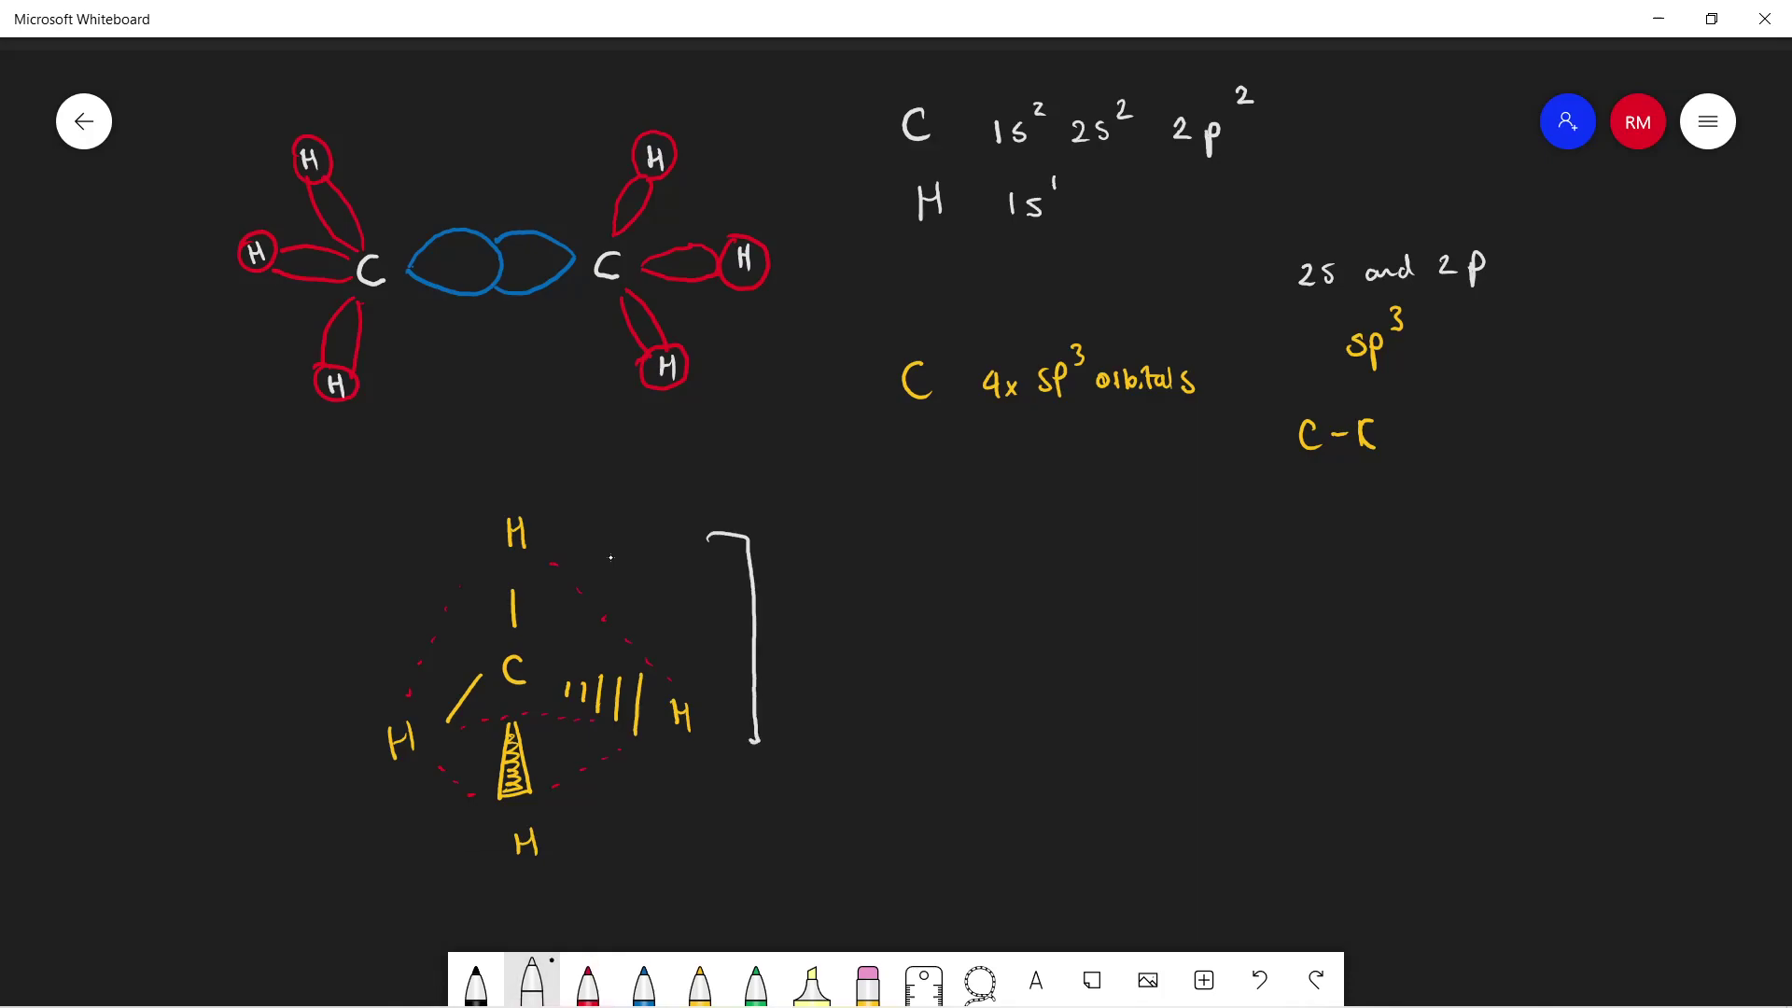
left_click(809, 568)
mouse_move(830, 556)
left_mouse_down()
mouse_move(836, 579)
mouse_move(872, 579)
mouse_move(1012, 551)
left_mouse_up()
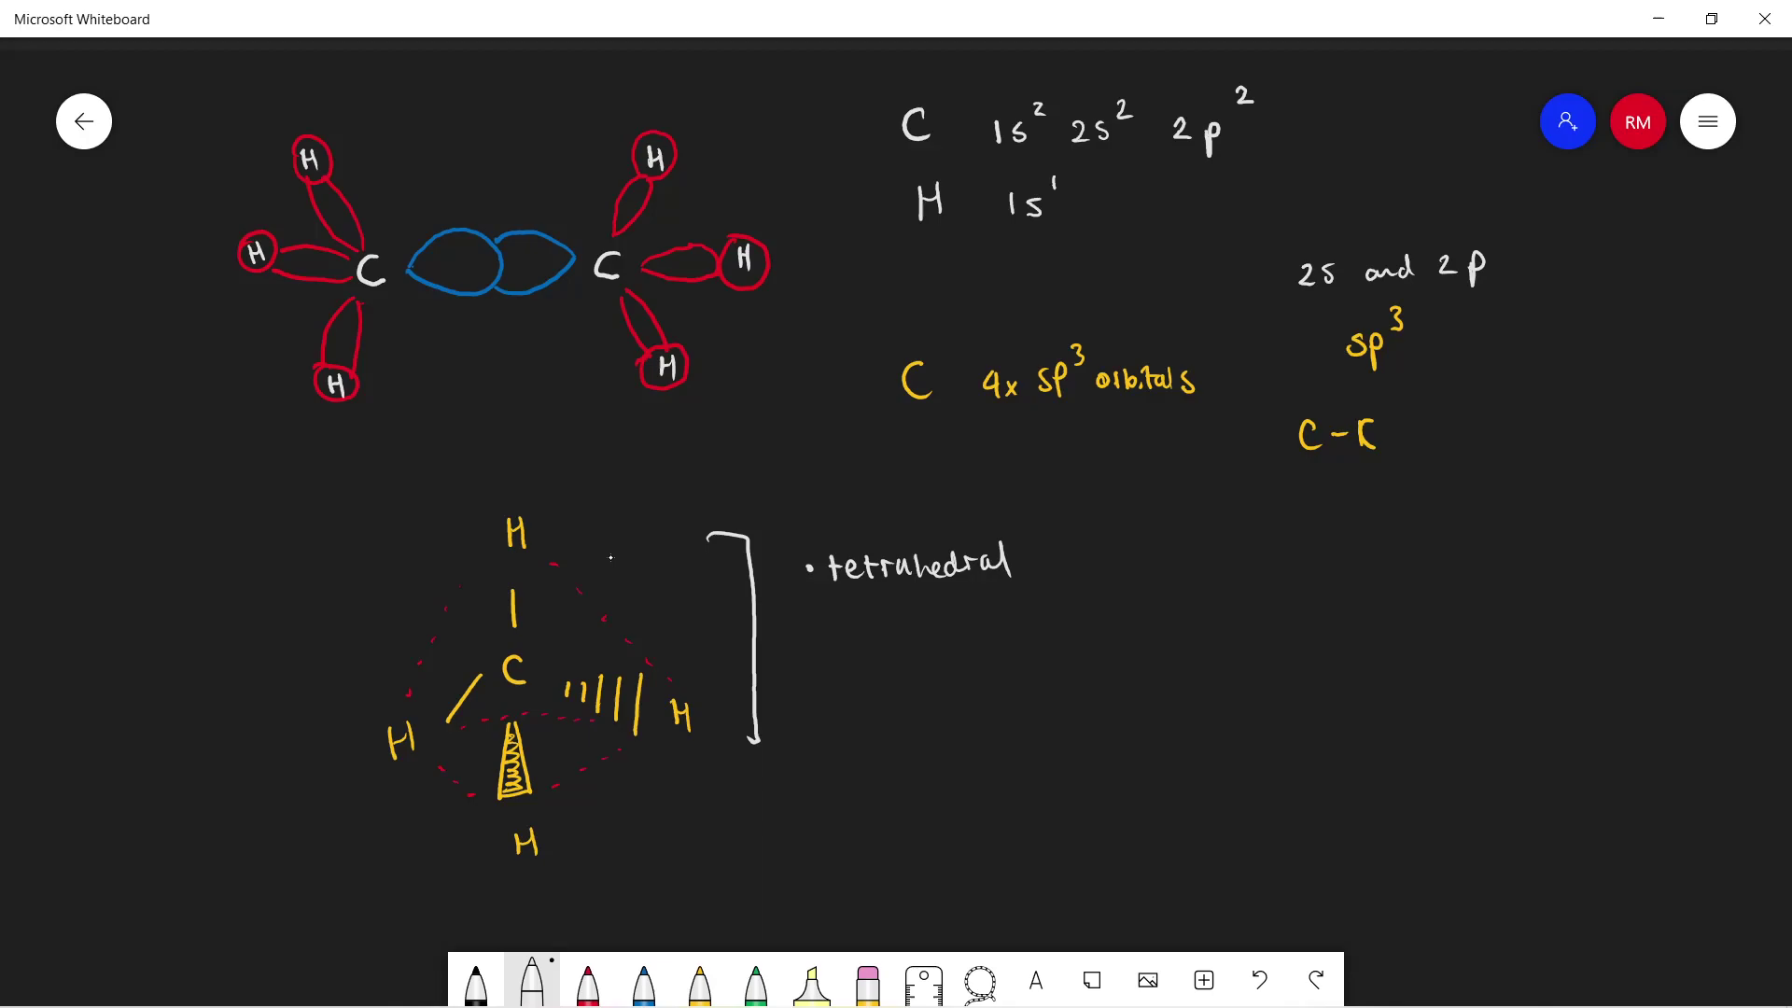
- Write the two carbons of the ethane displayed formula with their connecting bonds
left_click_drag(1230, 716, 1236, 745)
left_click_drag(1350, 720, 1357, 744)
left_click_drag(1340, 674, 1342, 691)
left_click_drag(1164, 744, 1236, 782)
left_click_drag(1372, 758, 1374, 779)
left_click_drag(1396, 733, 1442, 738)
mouse_move(1445, 727)
left_mouse_down()
mouse_move(1461, 715)
mouse_move(1462, 737)
left_mouse_up()
- Add the H atoms around both ethane carbons and bracket each CH3 group
left_click_drag(1329, 625, 1331, 652)
left_click_drag(1329, 638, 1350, 659)
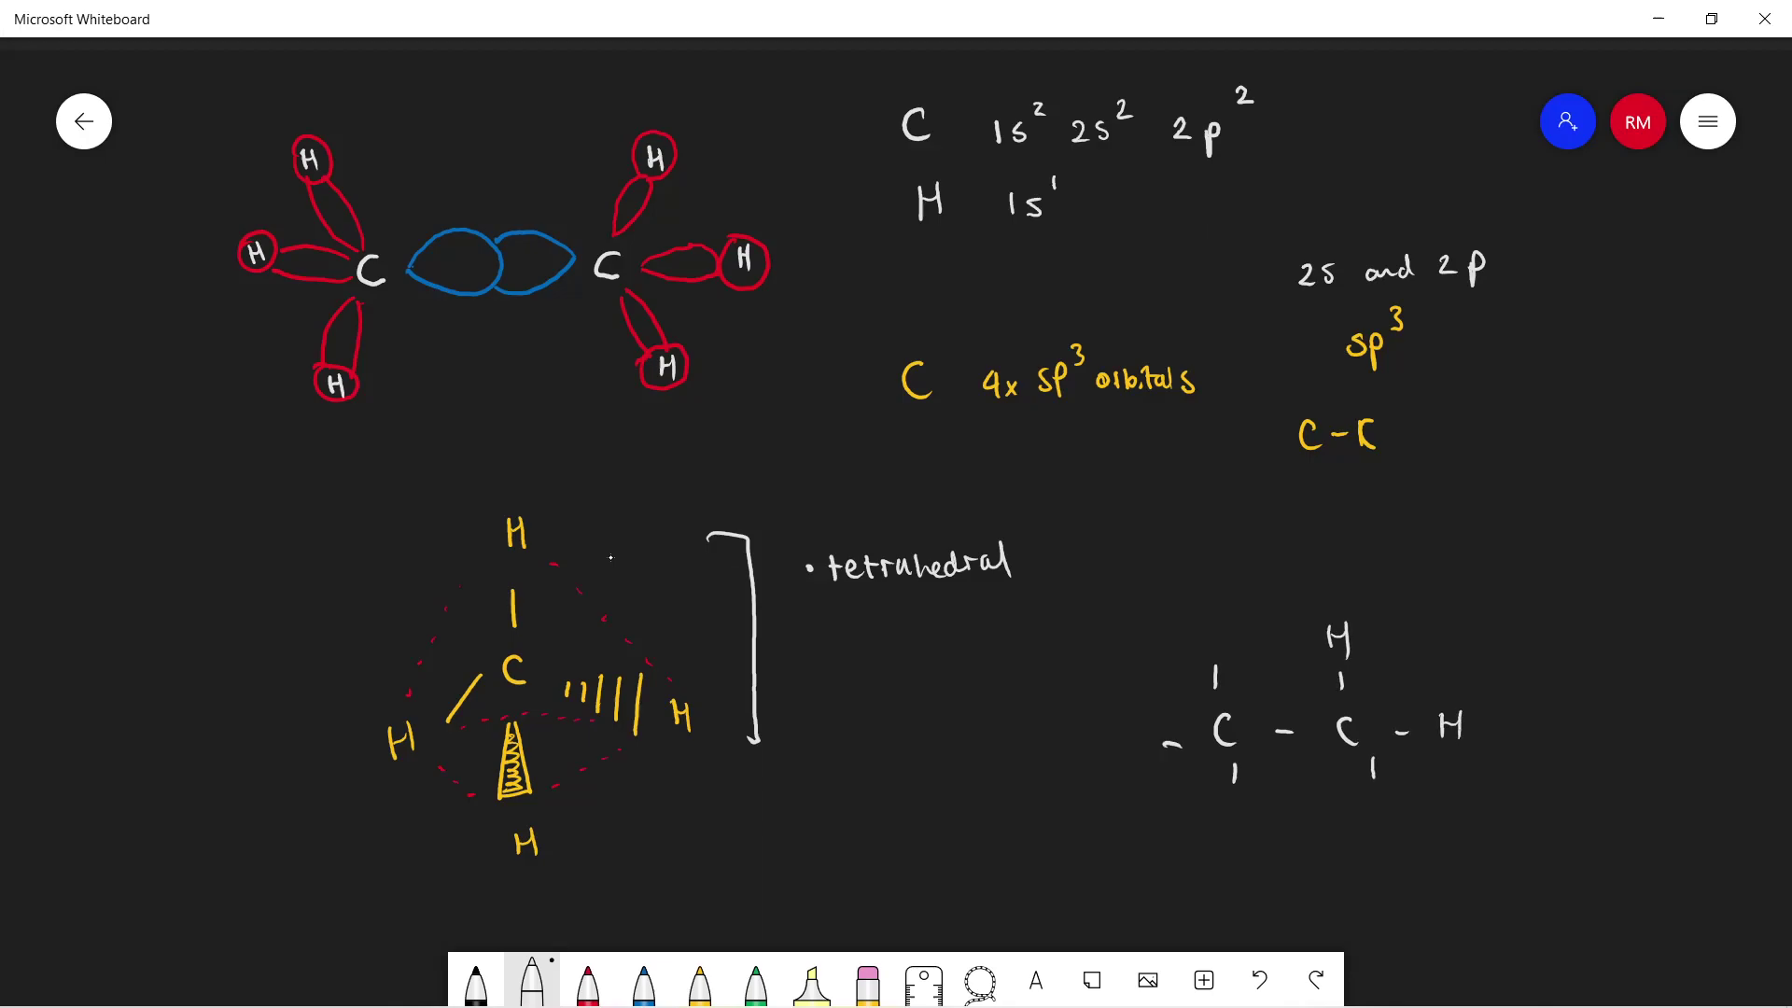
left_click_drag(1209, 611, 1225, 653)
left_click_drag(1130, 724, 1131, 760)
left_click_drag(1134, 743, 1144, 758)
mouse_move(1228, 809)
left_mouse_down()
mouse_move(1230, 833)
mouse_move(1249, 805)
left_mouse_up()
left_click_drag(1366, 799, 1390, 820)
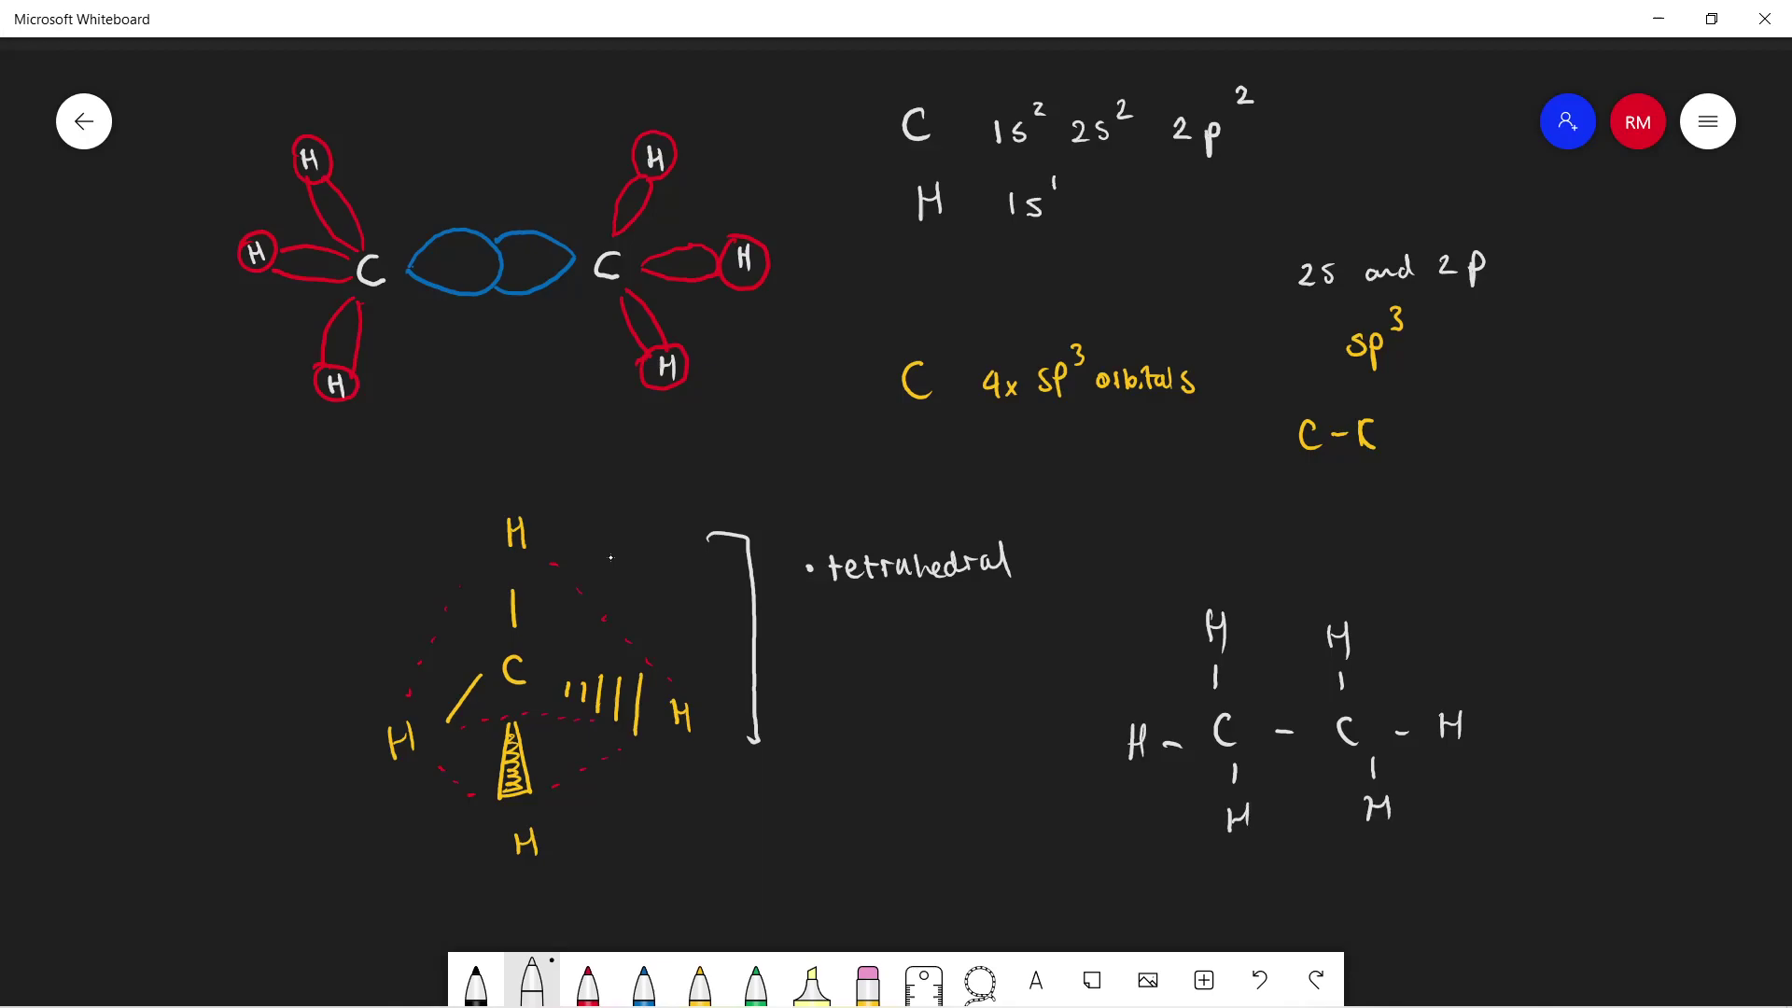
mouse_move(1172, 577)
left_mouse_down()
mouse_move(1113, 804)
mouse_move(1148, 820)
left_mouse_up()
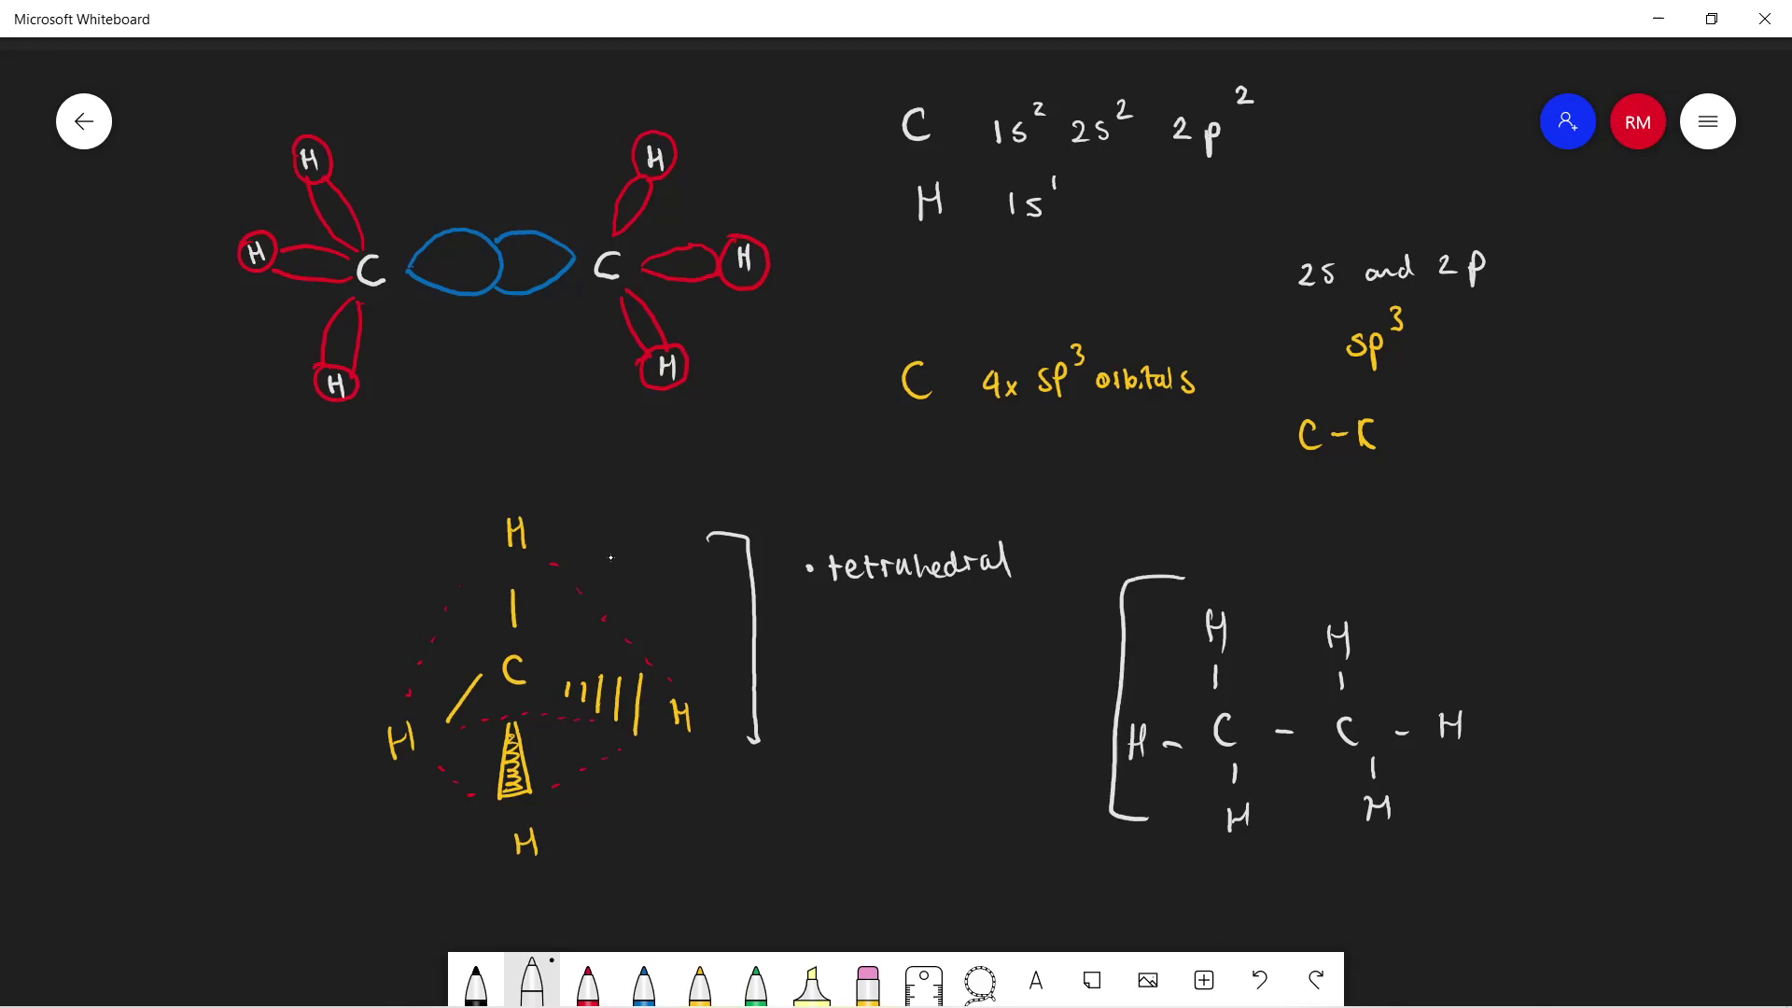
mouse_move(1289, 594)
left_mouse_down()
mouse_move(1305, 672)
mouse_move(1366, 738)
mouse_move(1297, 829)
left_mouse_up()
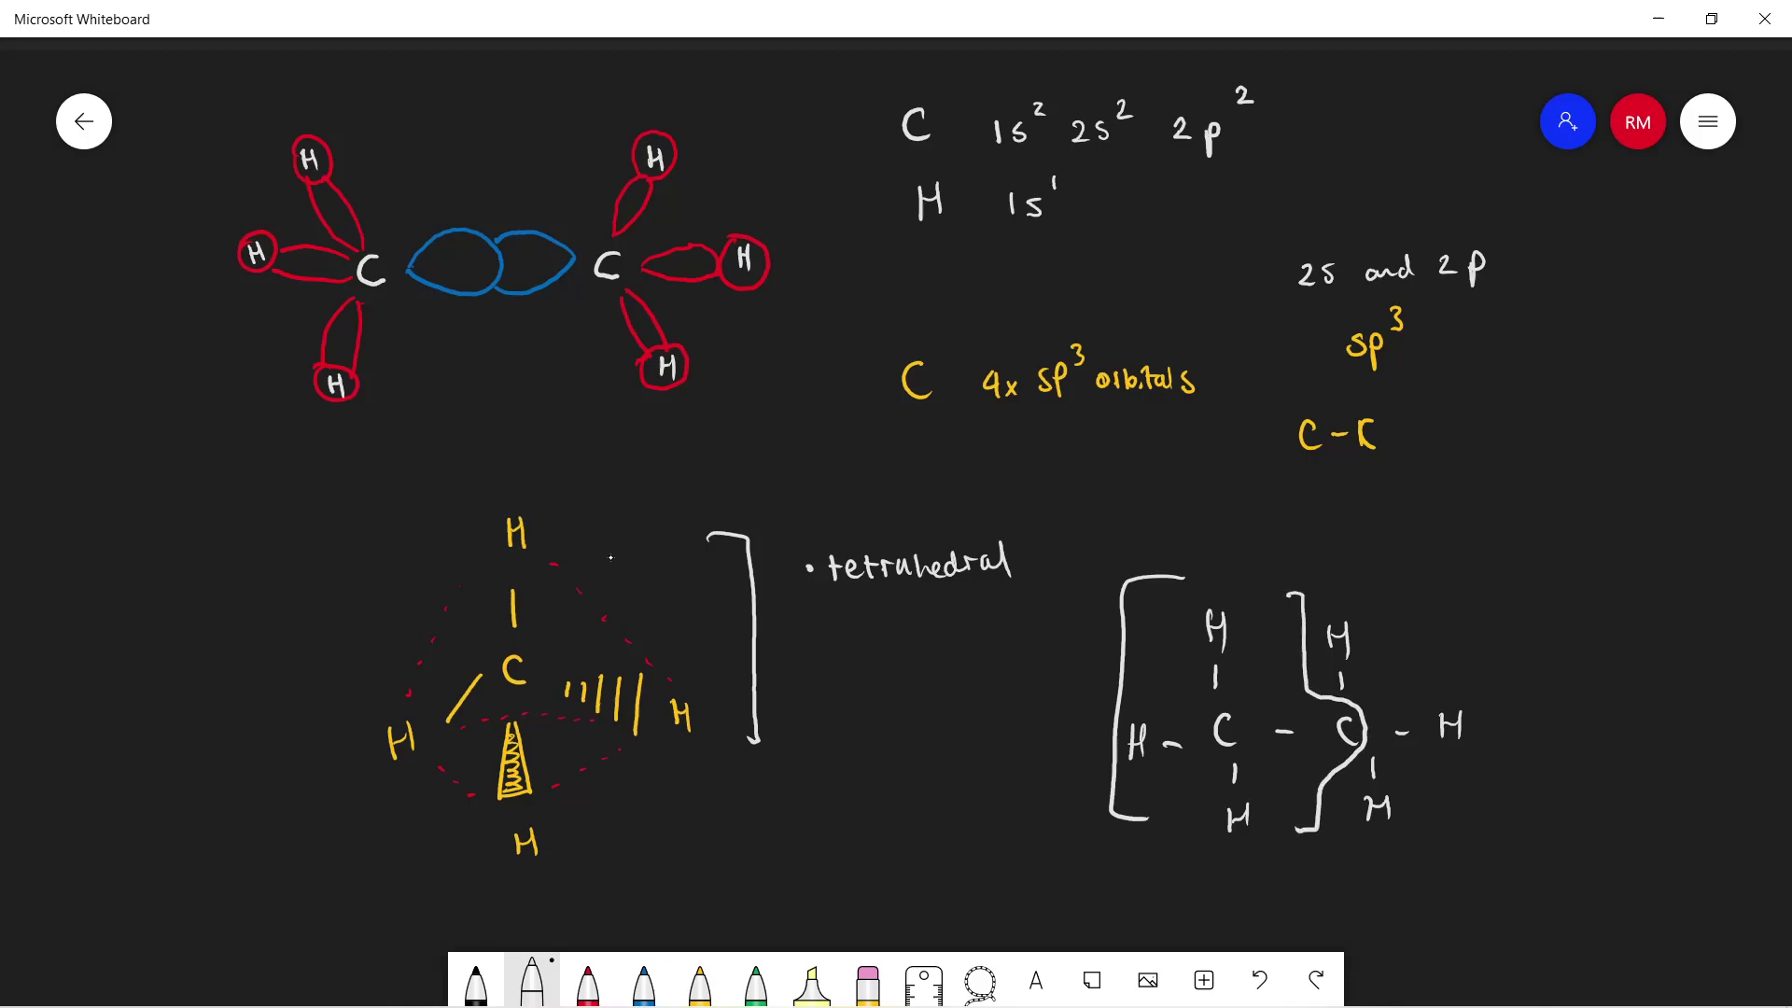
- Draw a double-headed angle arrow under methane labelled 109.5°
mouse_move(592, 823)
left_mouse_down()
mouse_move(655, 786)
mouse_move(596, 833)
left_mouse_up()
left_click_drag(651, 779, 663, 781)
left_click_drag(647, 844, 650, 864)
mouse_move(664, 845)
left_mouse_down()
mouse_move(701, 854)
mouse_move(727, 813)
left_mouse_up()
left_click(692, 855)
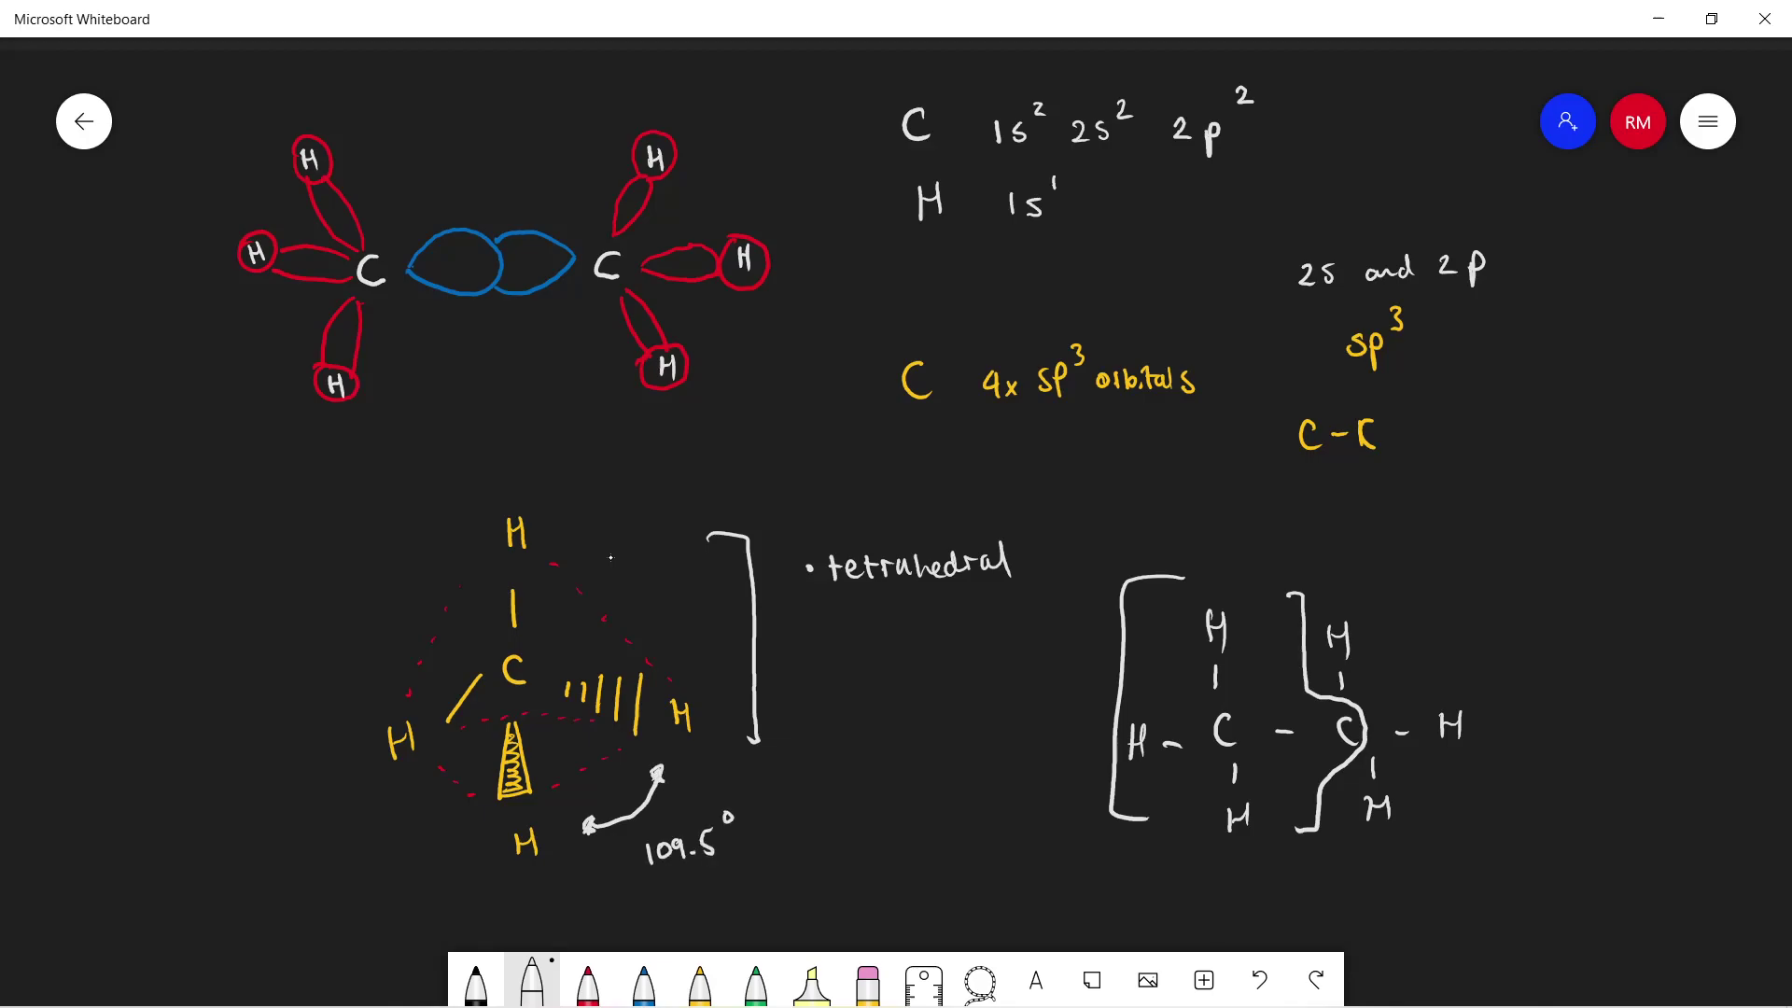
- Handwrite the heading 'Shape' above the '• tetrahedral' bullet beside the methane sketch
scroll(169, 725, "down", 2)
scroll(169, 724, "left", 3)
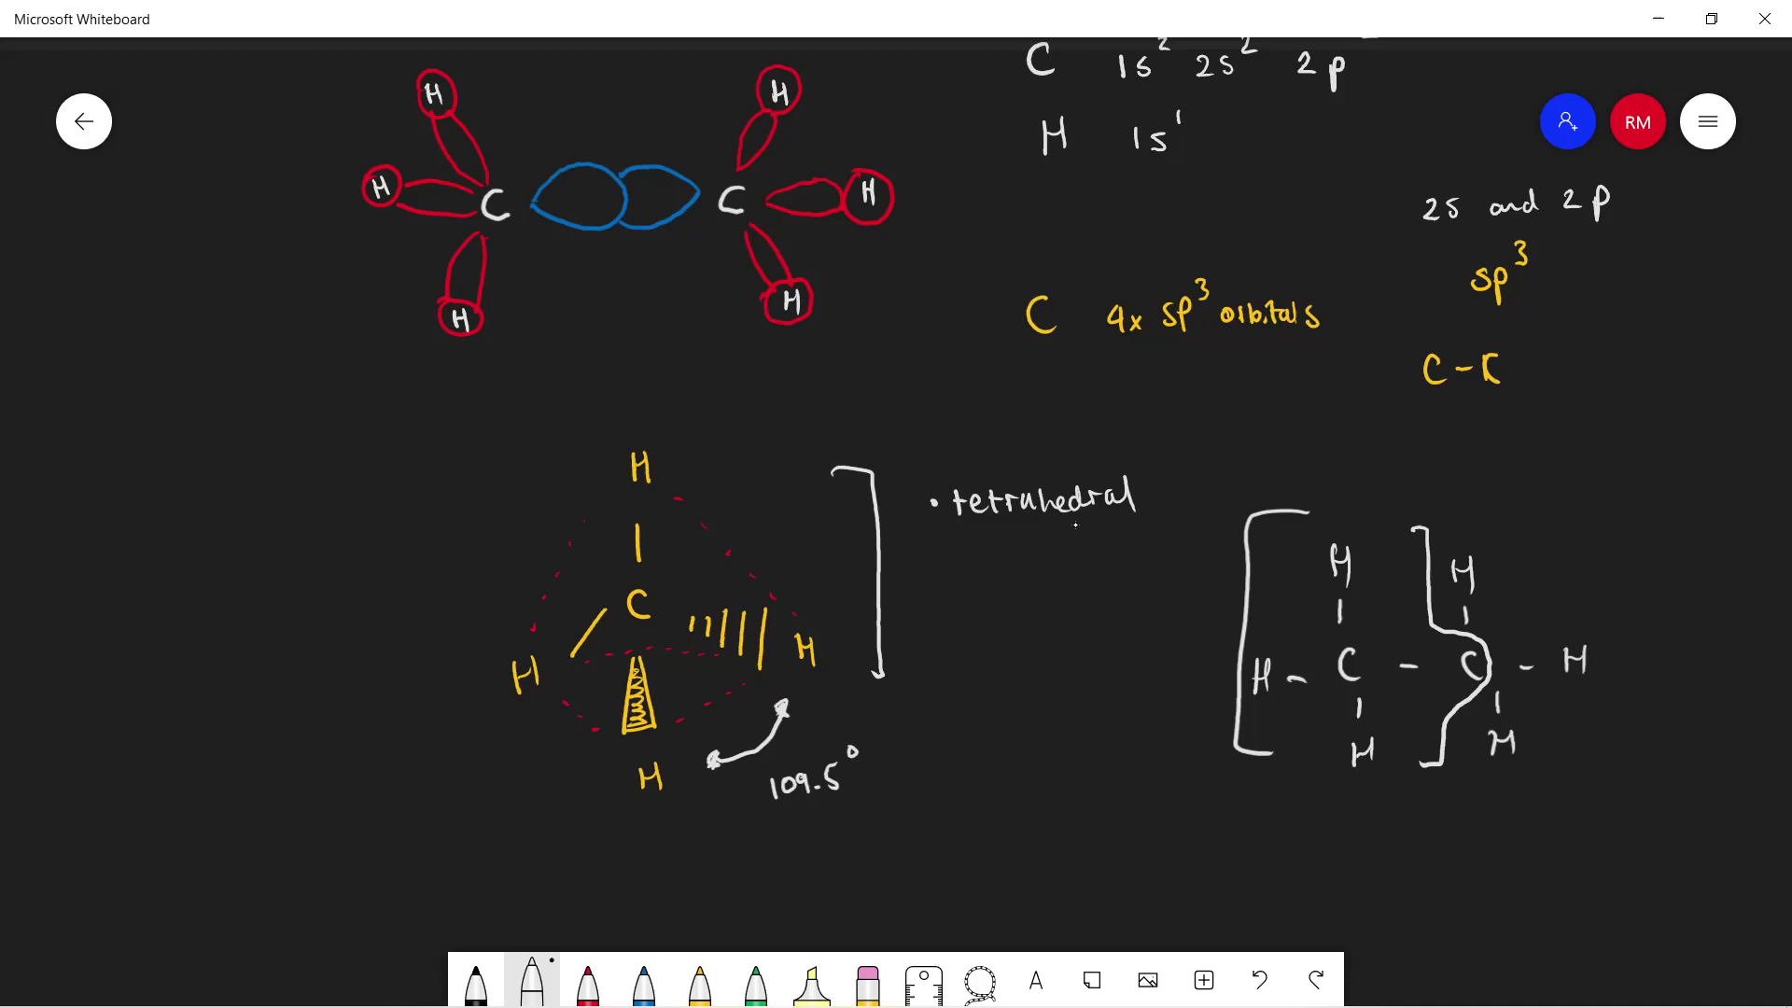
mouse_move(956, 440)
left_mouse_down()
mouse_move(938, 462)
mouse_move(1044, 456)
left_mouse_up()
scroll(922, 773, "down", 5)
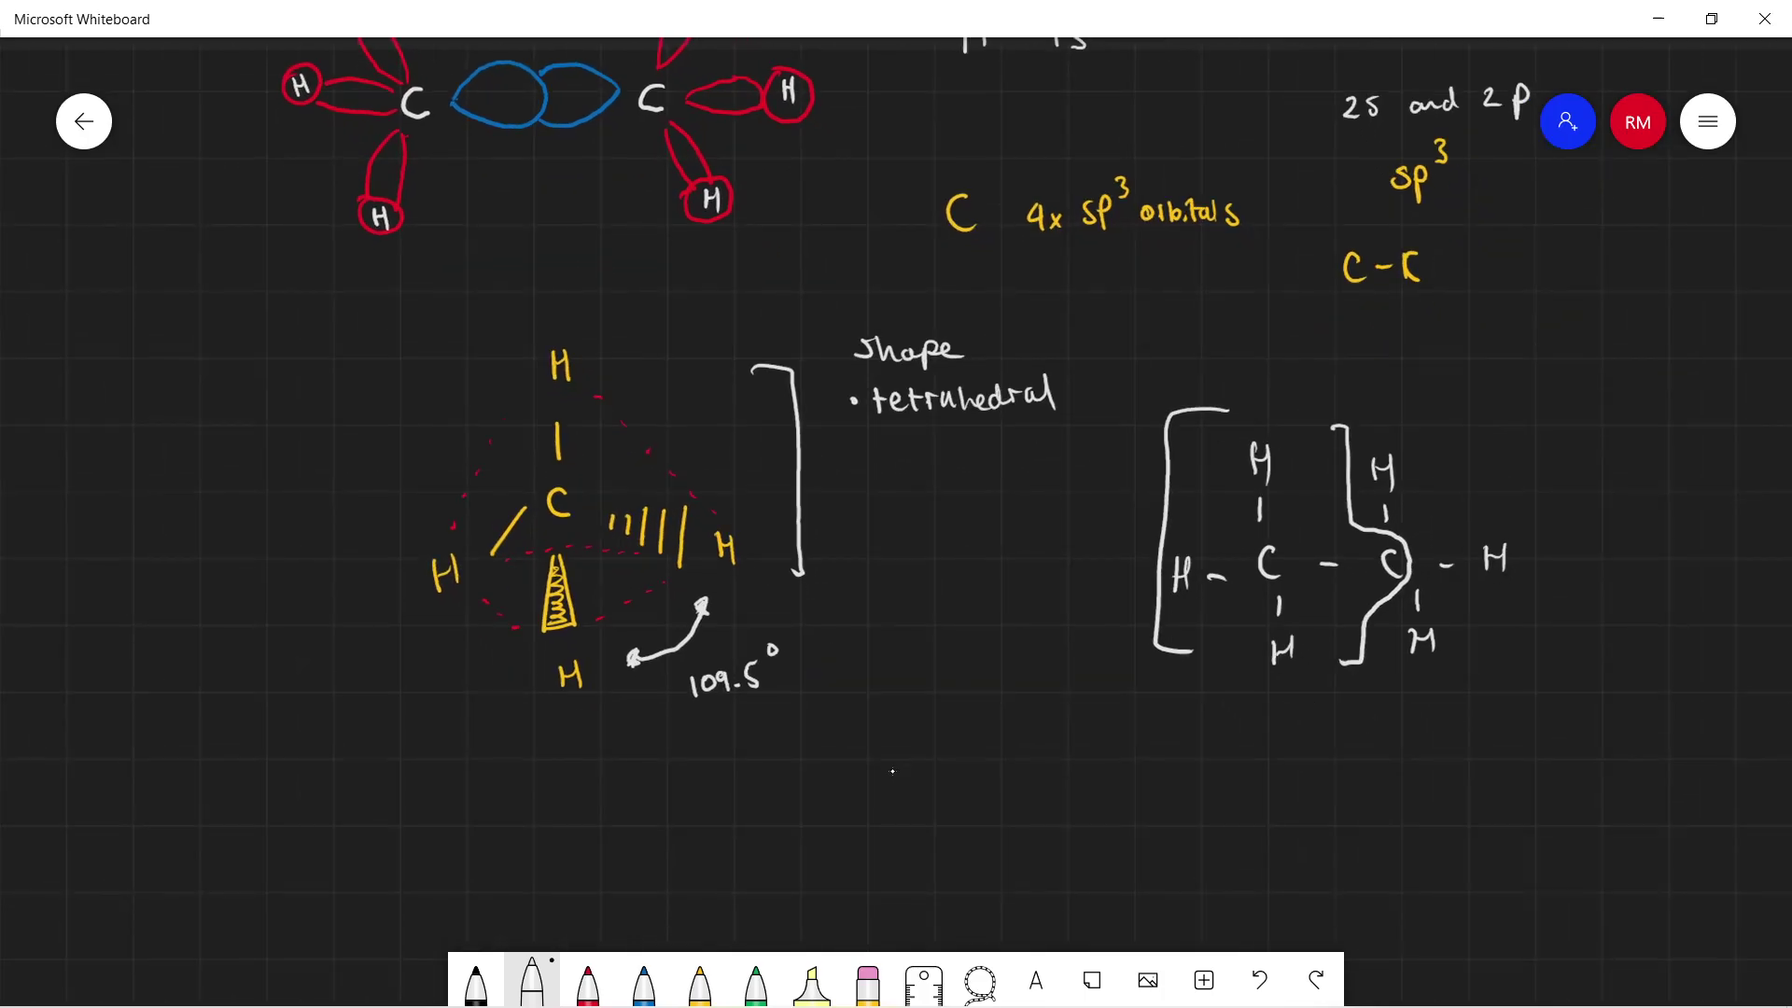
scroll(853, 622, "down", 1)
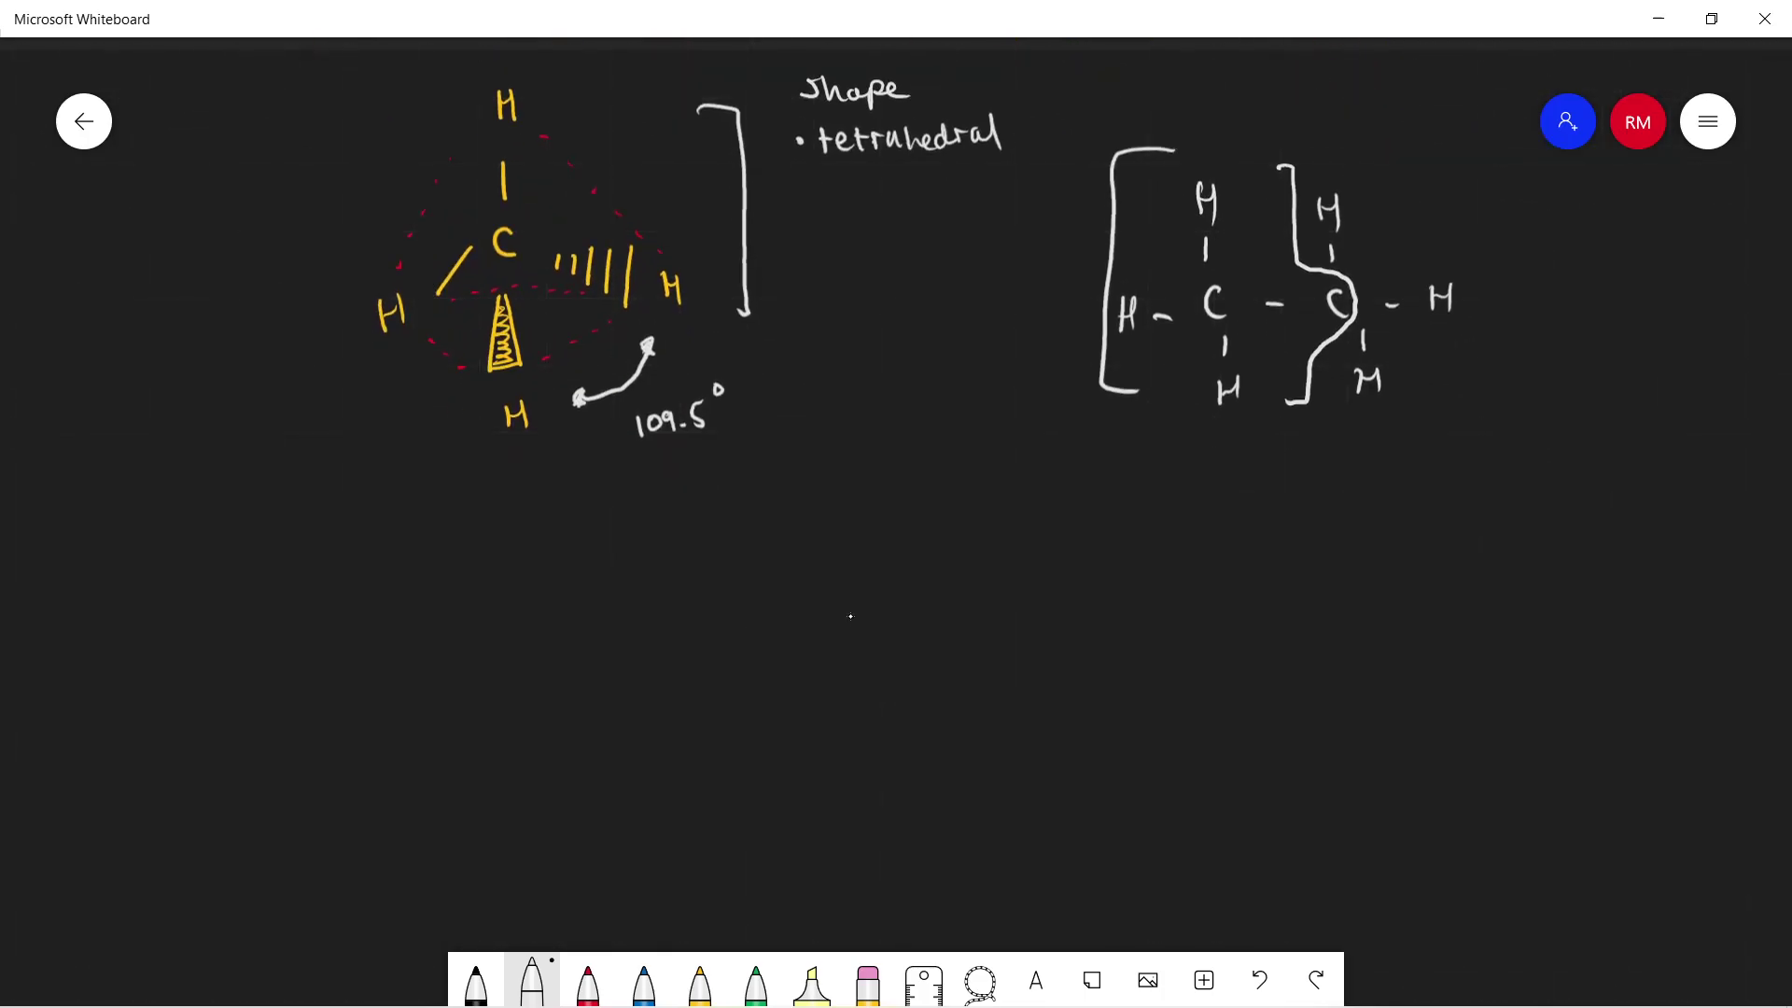
- In yellow ink, sketch a tetrahedral carbon with H atoms, a wedge bond and a hashed bond to C
left_click(700, 980)
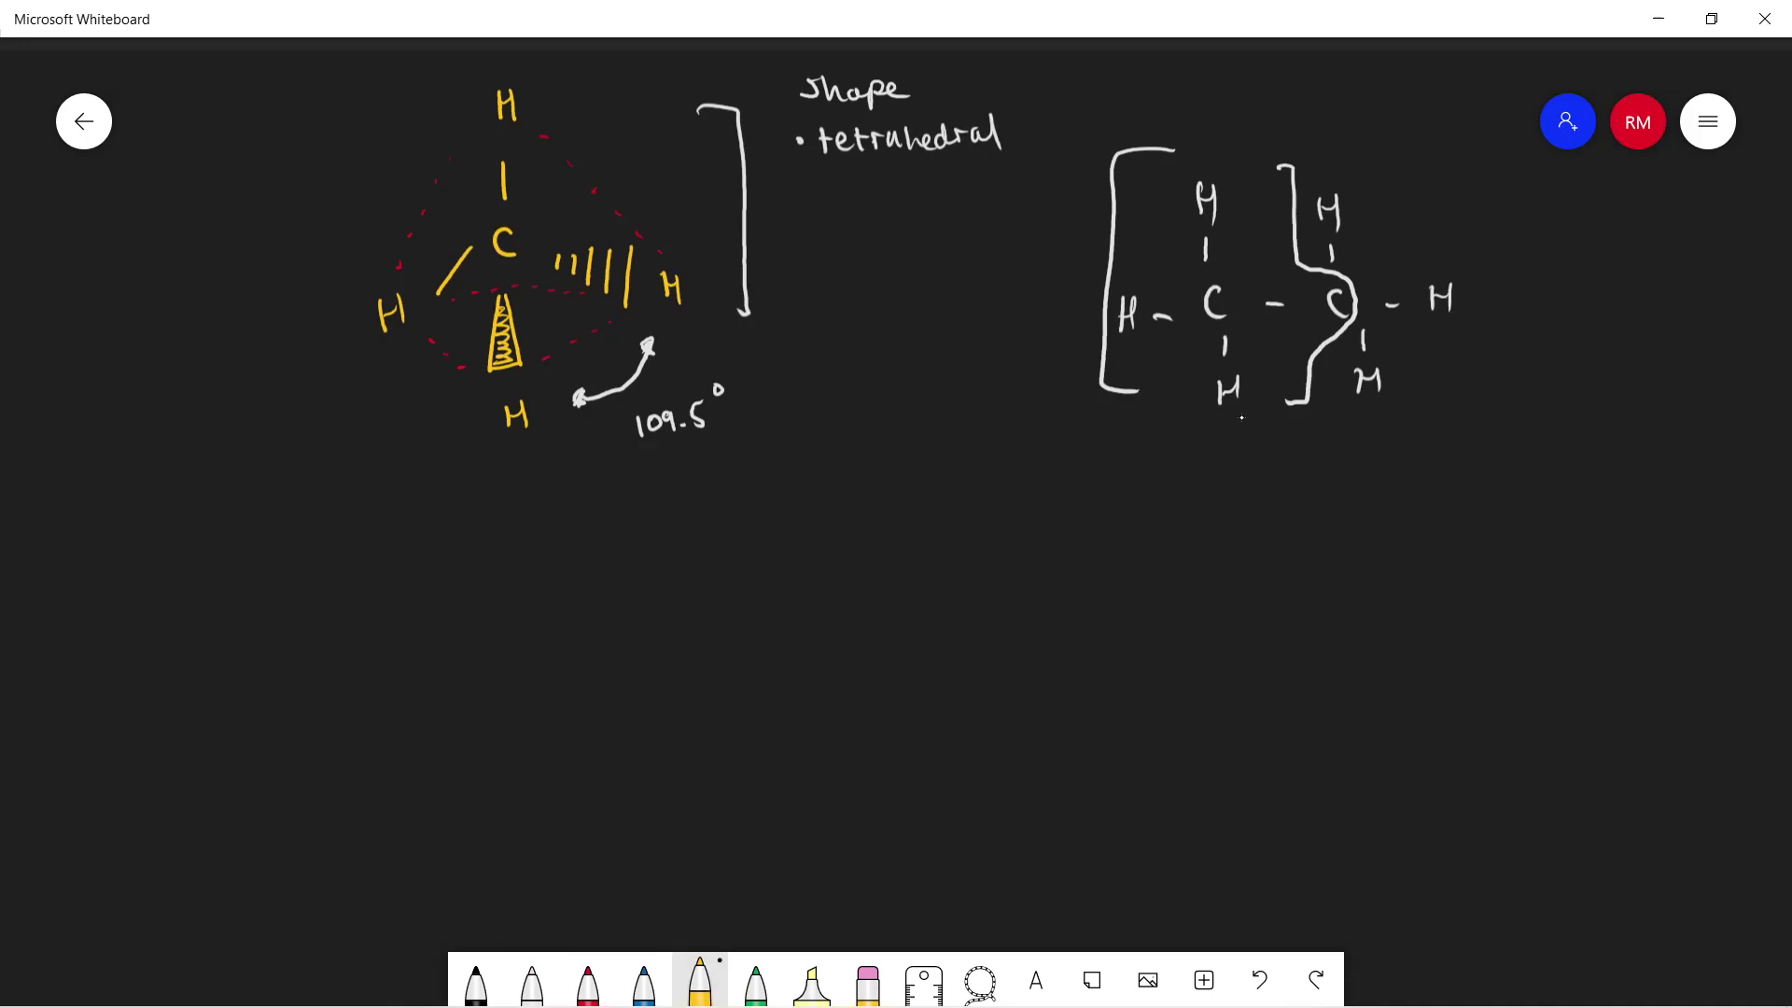
left_click_drag(808, 668, 815, 696)
left_click_drag(800, 592, 802, 632)
left_click_drag(803, 529, 816, 558)
left_click_drag(864, 699, 865, 710)
left_click_drag(876, 697, 894, 731)
mouse_move(905, 700)
left_mouse_down()
mouse_move(918, 750)
mouse_move(963, 743)
left_mouse_up()
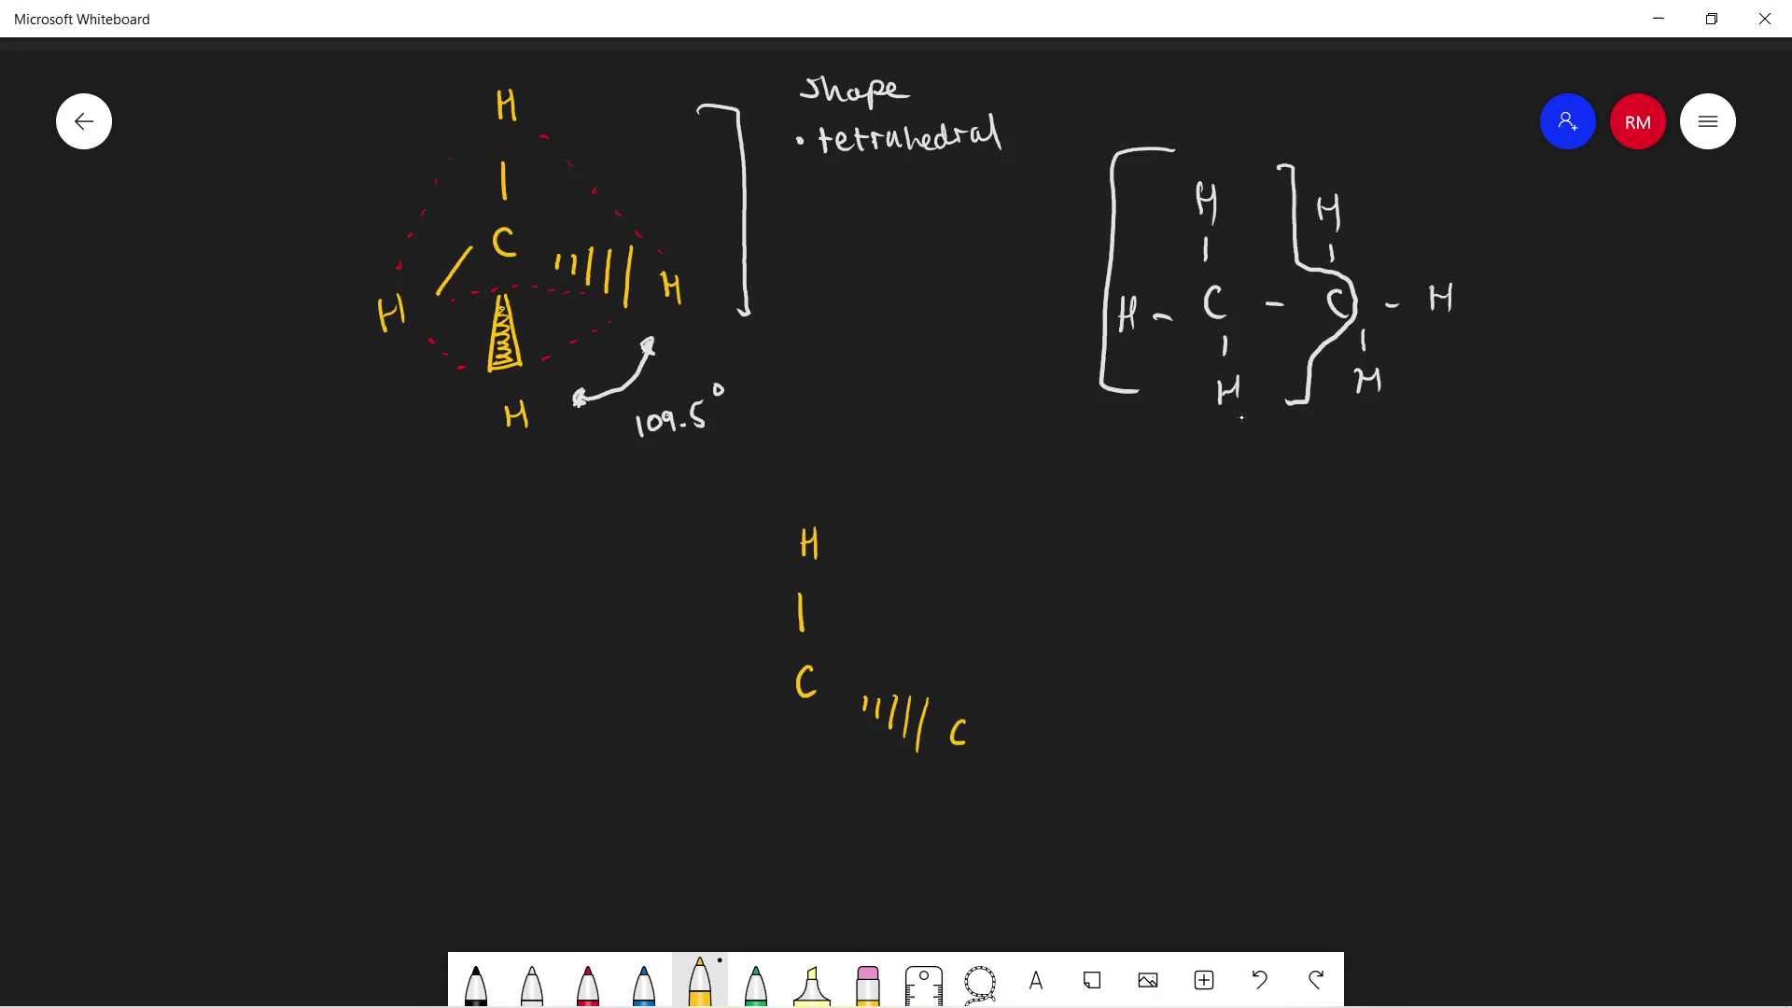
mouse_move(806, 734)
left_mouse_down()
mouse_move(785, 806)
mouse_move(820, 811)
left_mouse_up()
mouse_move(788, 800)
left_mouse_down()
mouse_move(808, 799)
mouse_move(805, 768)
mouse_move(793, 874)
mouse_move(811, 853)
left_mouse_up()
left_click_drag(808, 844, 809, 878)
mouse_move(766, 696)
left_mouse_down()
mouse_move(673, 771)
mouse_move(691, 749)
left_mouse_up()
left_click_drag(692, 731, 696, 767)
- Add a light grey double-headed angle arrow labelled 109.5° beside the new sketch
left_click(588, 980)
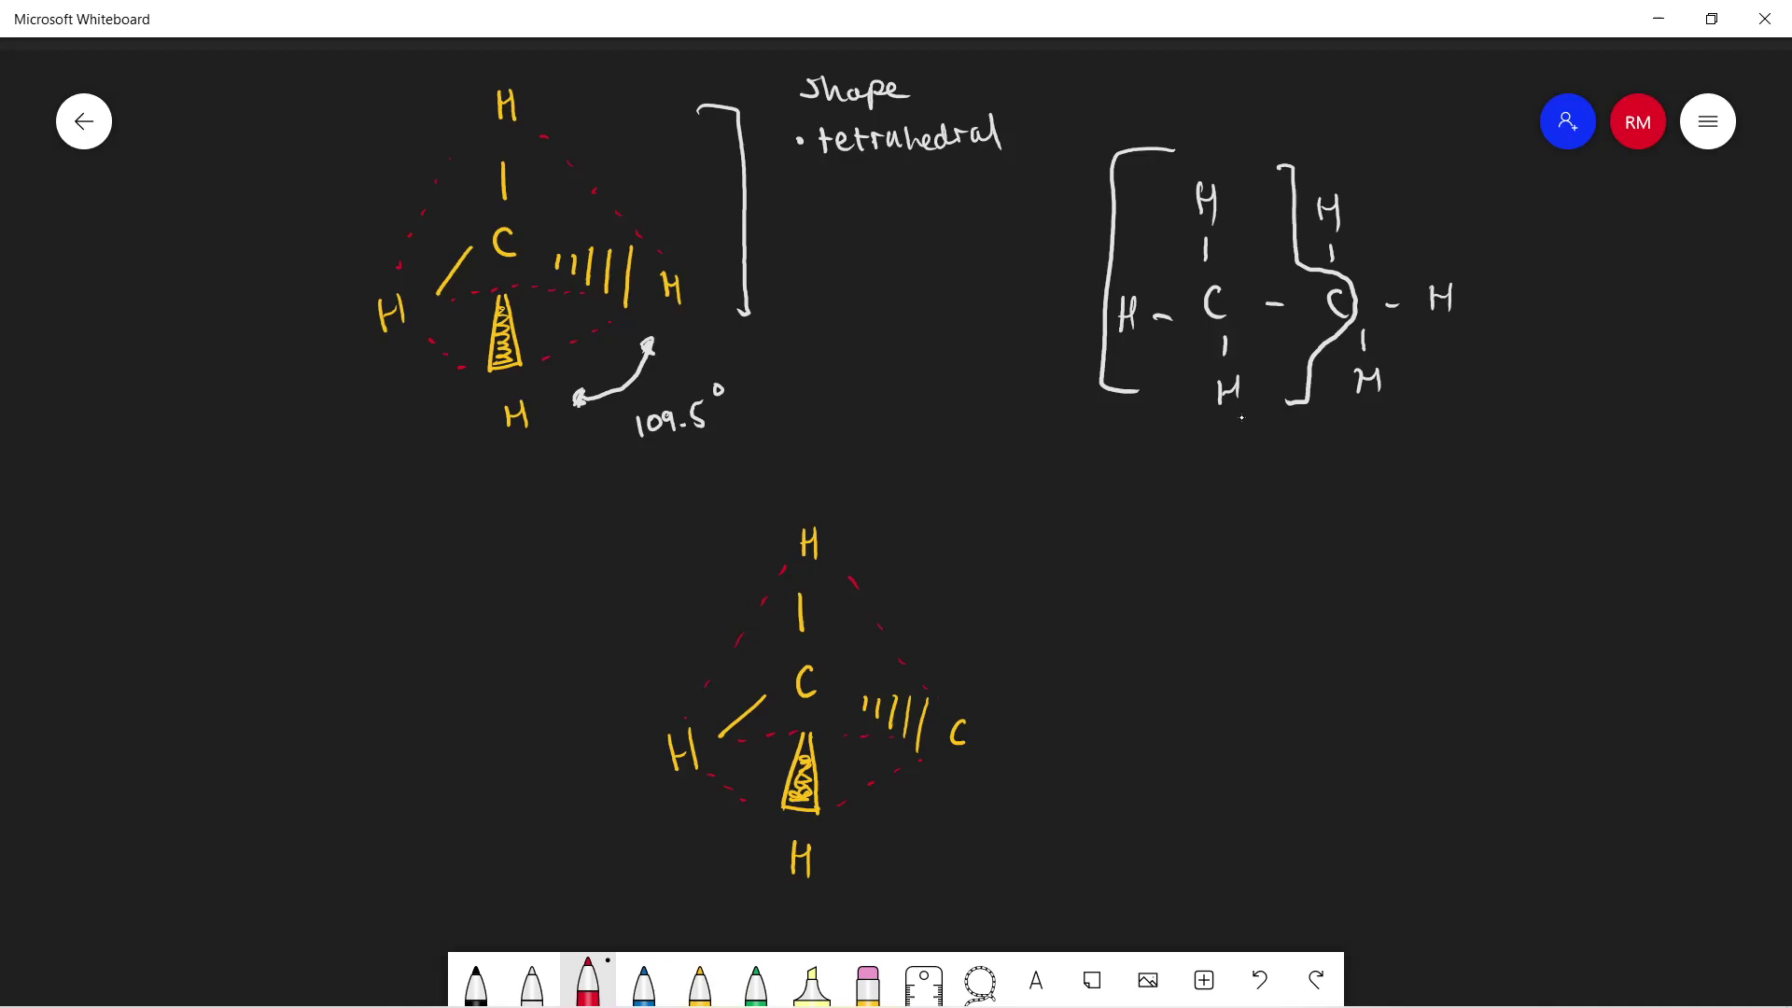
left_click(532, 980)
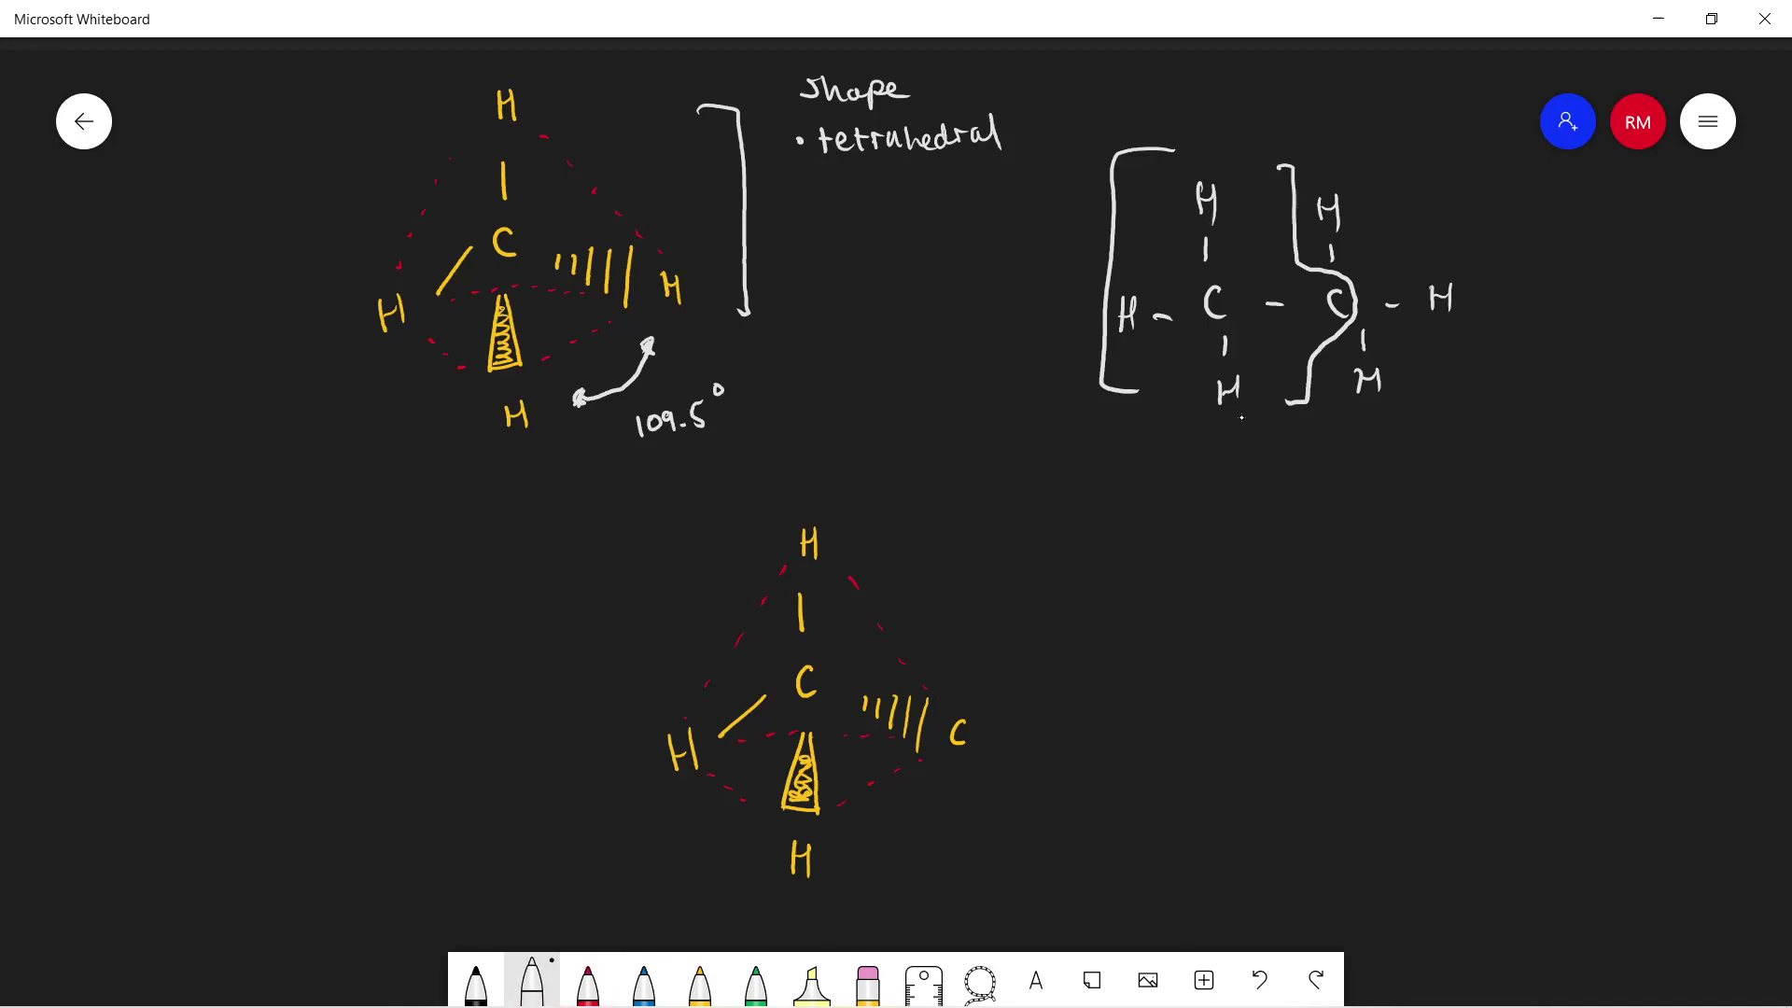
left_click_drag(915, 550, 956, 643)
mouse_move(908, 554)
left_mouse_down()
mouse_move(926, 545)
mouse_move(912, 556)
left_mouse_up()
mouse_move(911, 545)
left_mouse_down()
mouse_move(968, 599)
mouse_move(980, 577)
left_mouse_up()
mouse_move(999, 577)
left_mouse_down()
mouse_move(1026, 595)
mouse_move(1062, 549)
left_mouse_up()
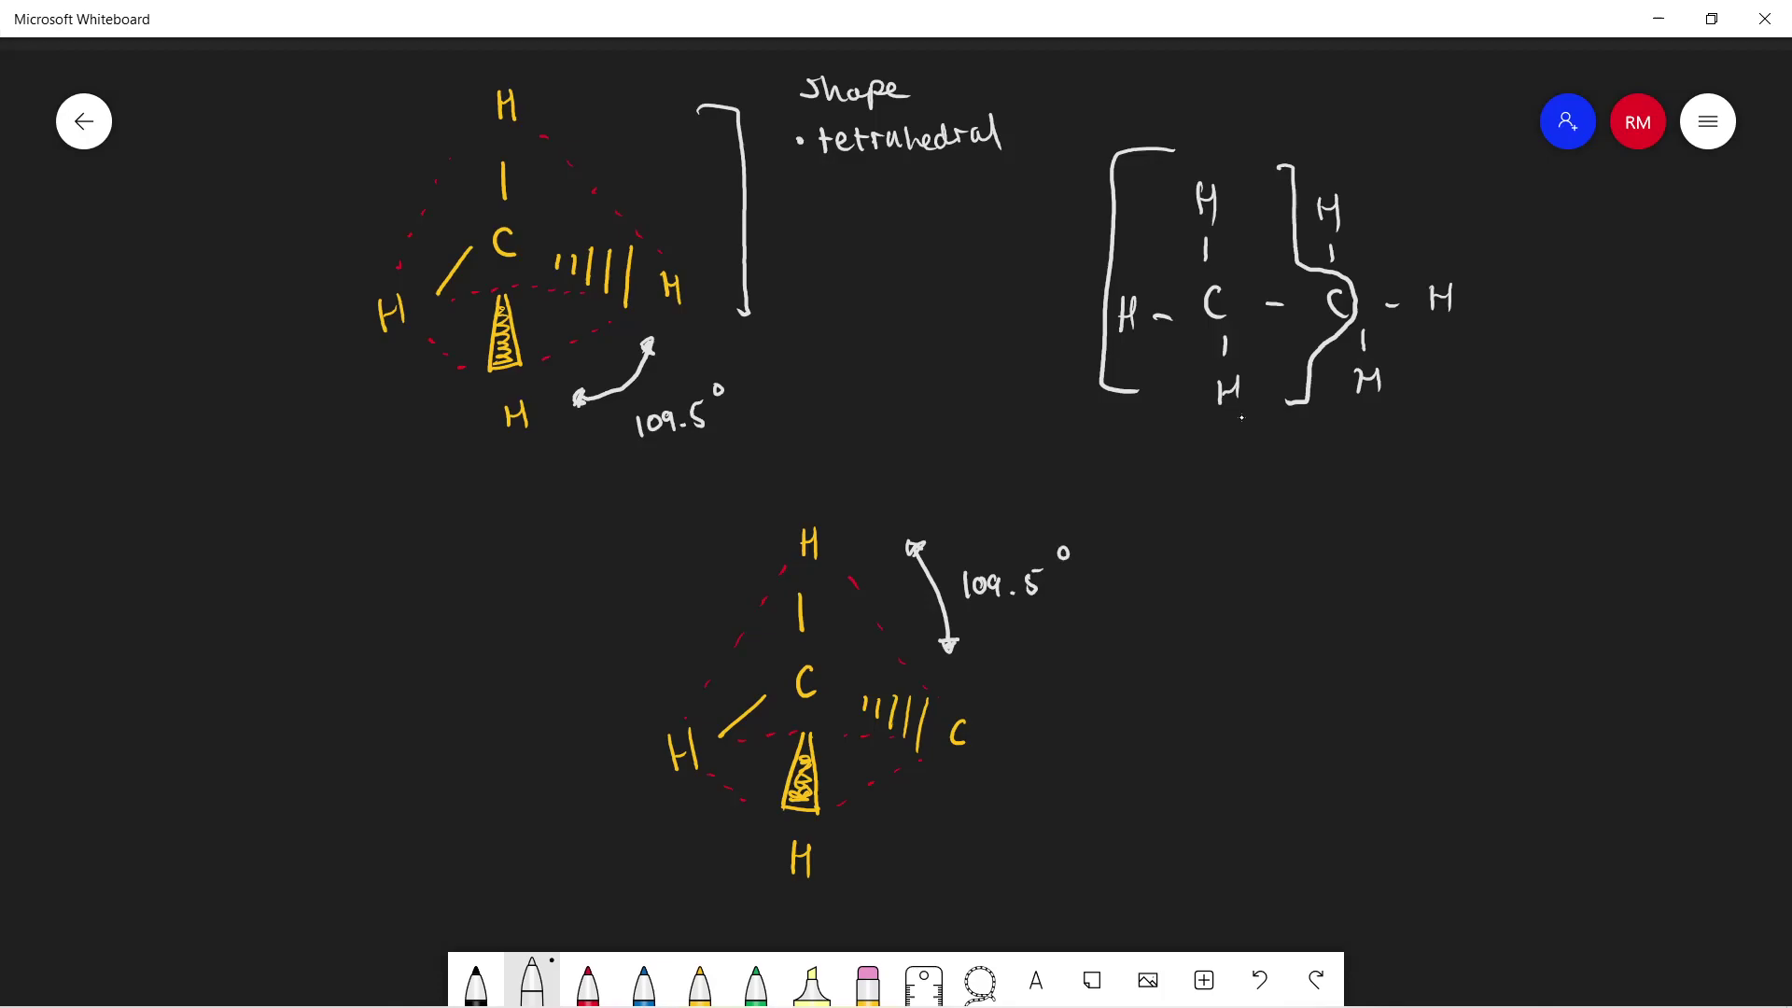
- Write 'tetrahedral' beside the second carbon sketch
left_click_drag(1046, 693, 1050, 725)
left_click_drag(1042, 711, 1074, 722)
mouse_move(1081, 698)
left_mouse_down()
mouse_move(1085, 720)
mouse_move(1098, 710)
left_mouse_up()
left_click_drag(1094, 707, 1117, 721)
left_click_drag(1123, 698, 1145, 723)
left_click_drag(1150, 717, 1168, 721)
left_click_drag(1177, 721, 1199, 722)
left_click_drag(1207, 695, 1212, 724)
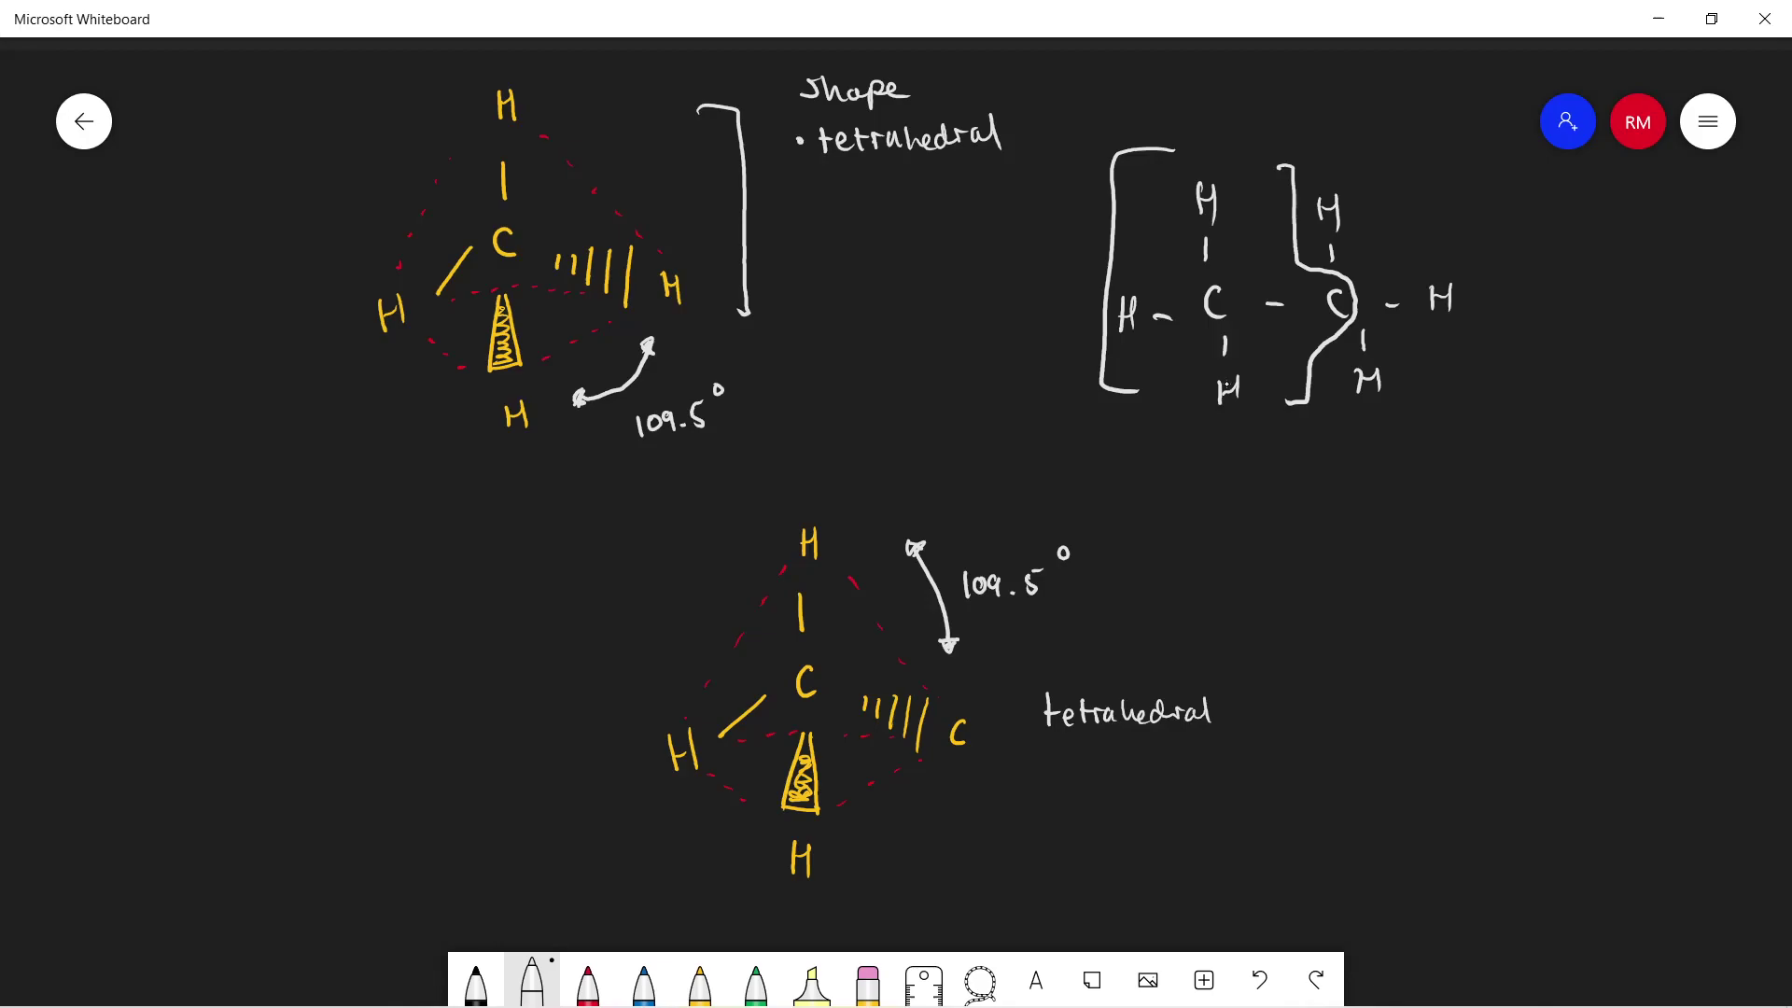
- Pan the board back up to the CnH2n+2 Hydrocarbons notes and ethane orbital diagram
scroll(1324, 686, "down", 2)
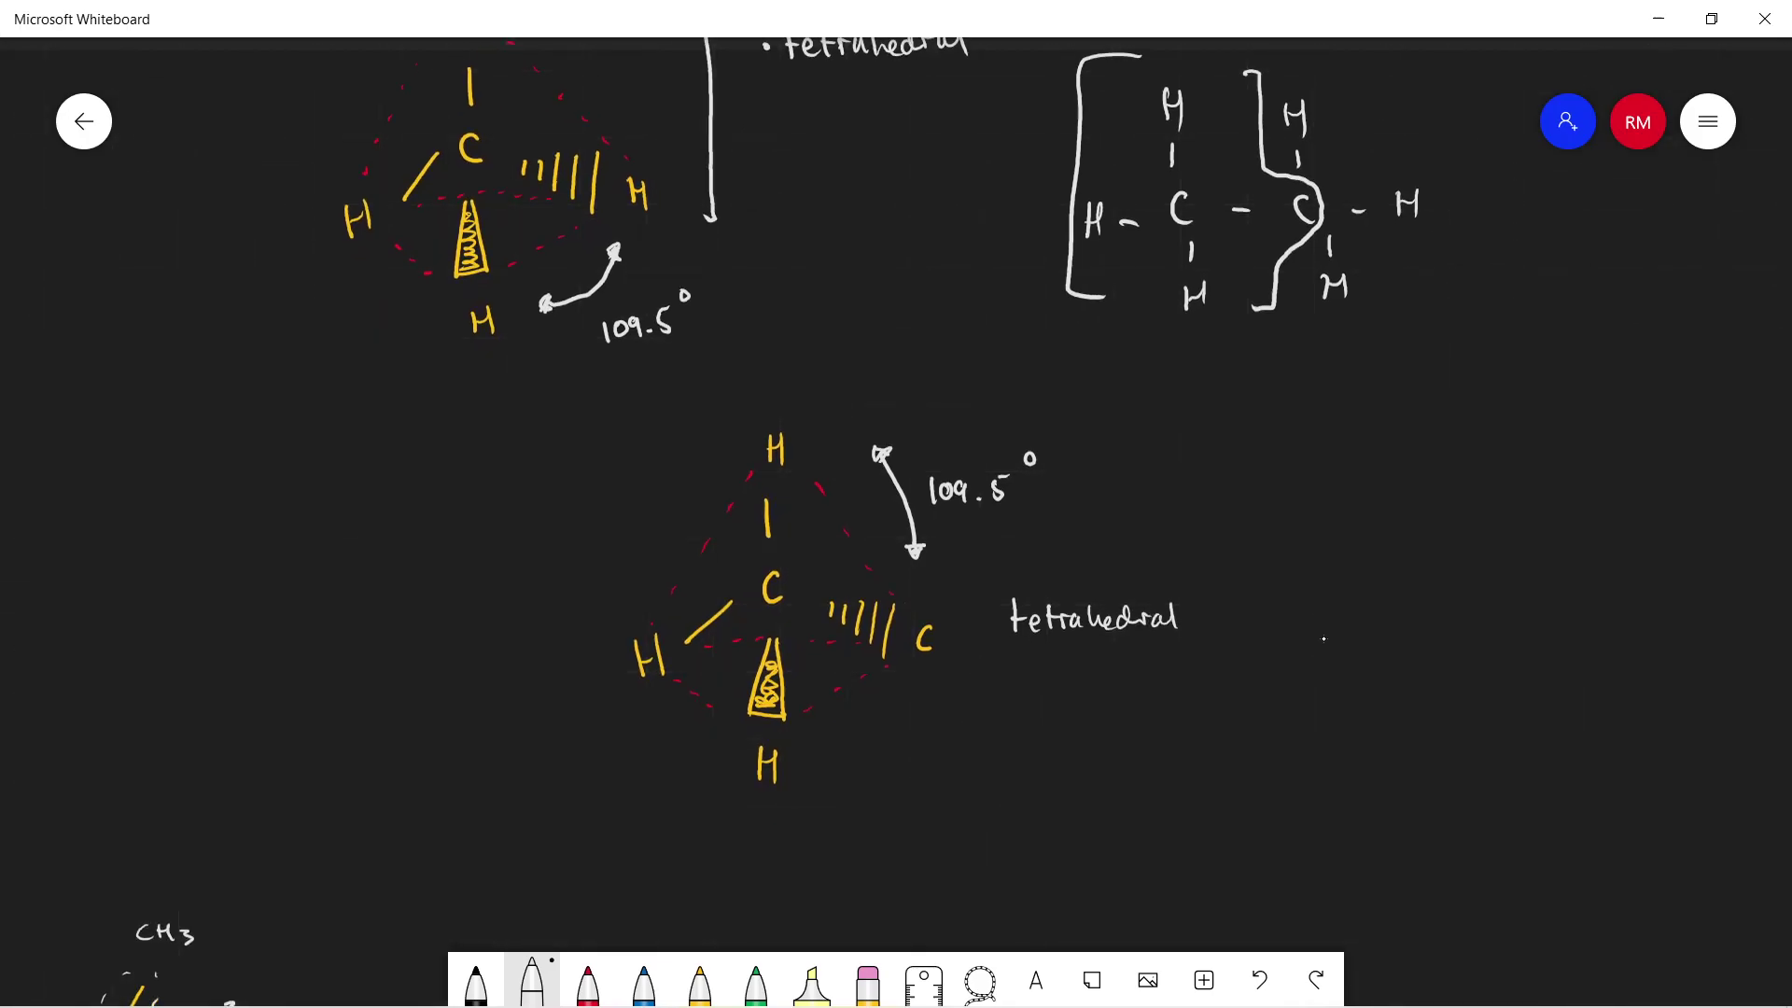
left_click_drag(1324, 638, 1387, 746)
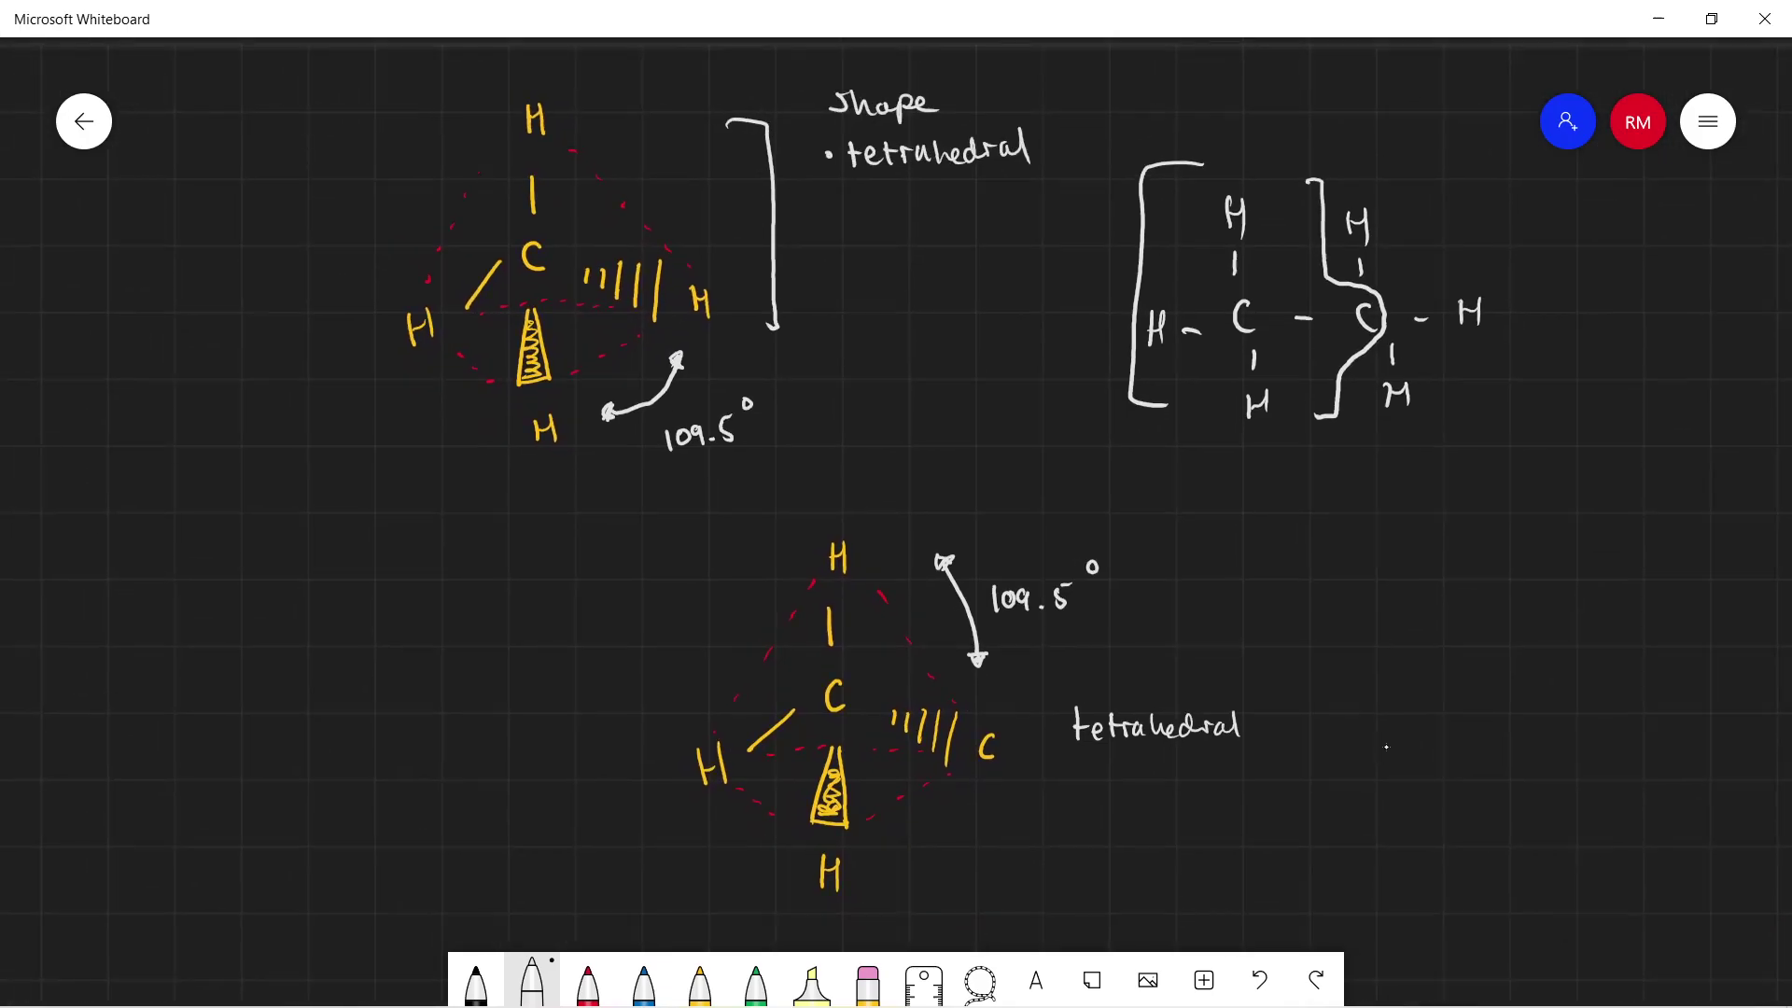
mouse_move(1393, 566)
left_mouse_down()
mouse_move(1420, 621)
mouse_move(1388, 537)
mouse_move(1380, 568)
left_mouse_up()
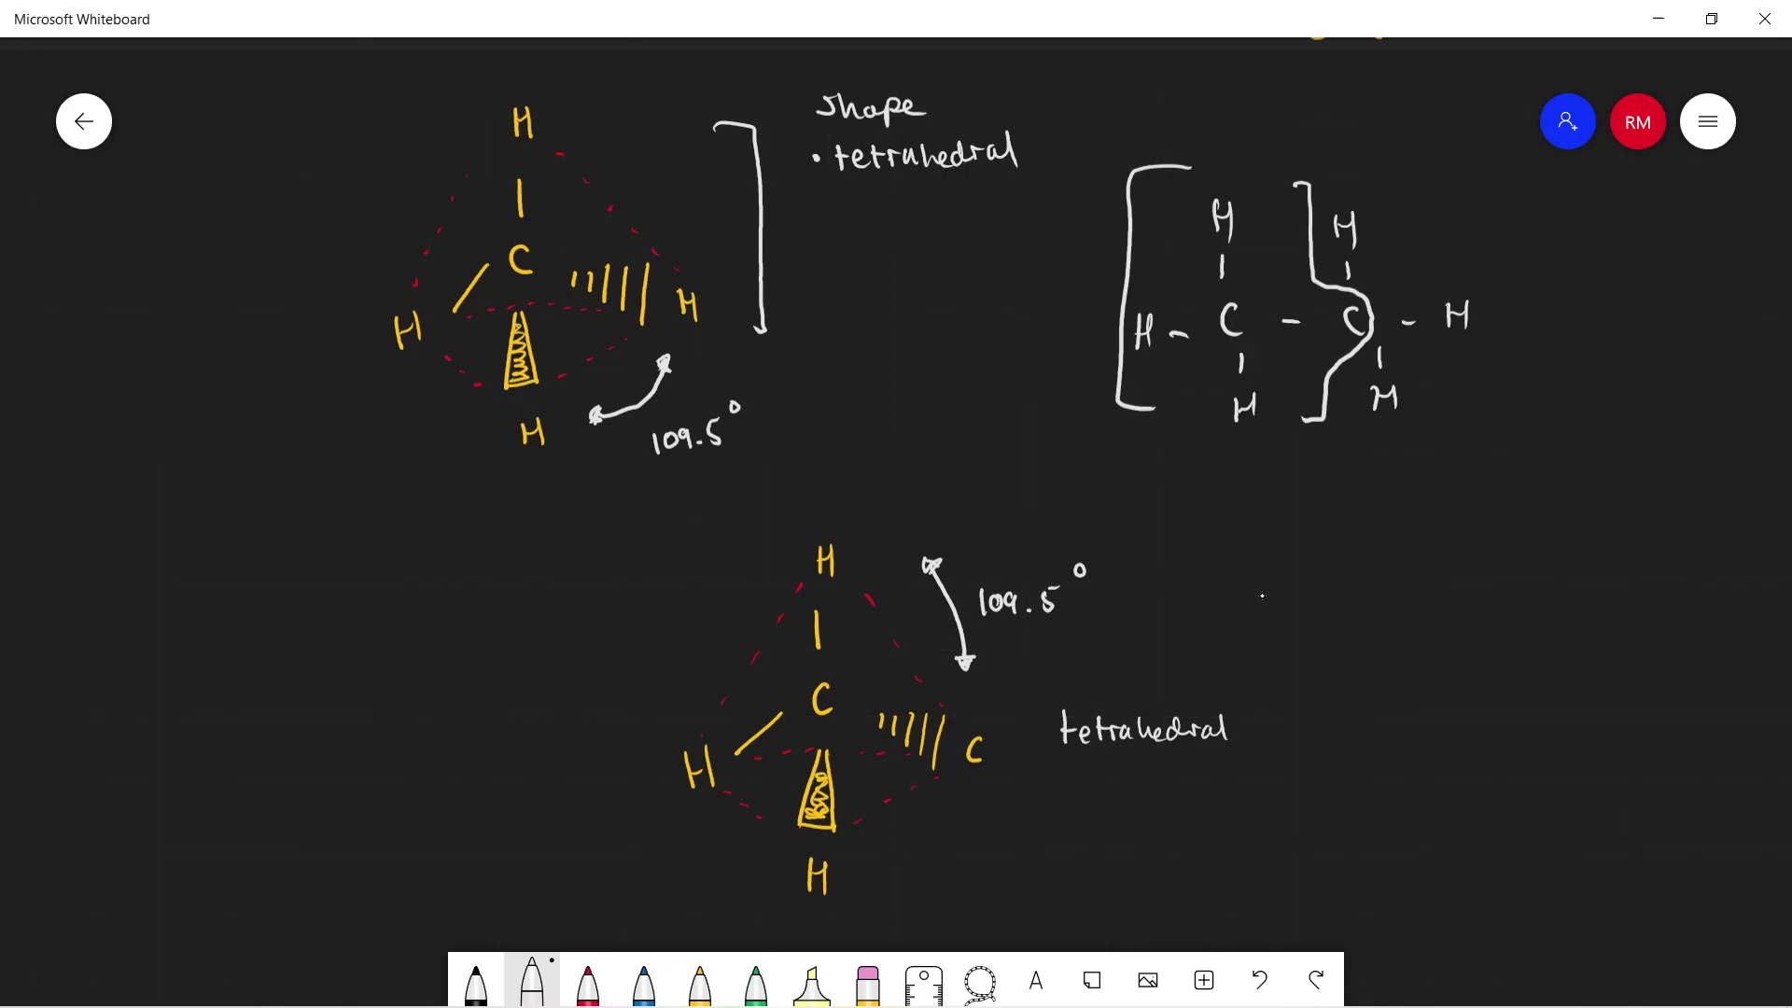
mouse_move(1383, 563)
left_mouse_down()
mouse_move(1374, 534)
mouse_move(1363, 556)
mouse_move(1376, 538)
left_mouse_up()
scroll(1401, 628, "up", 6)
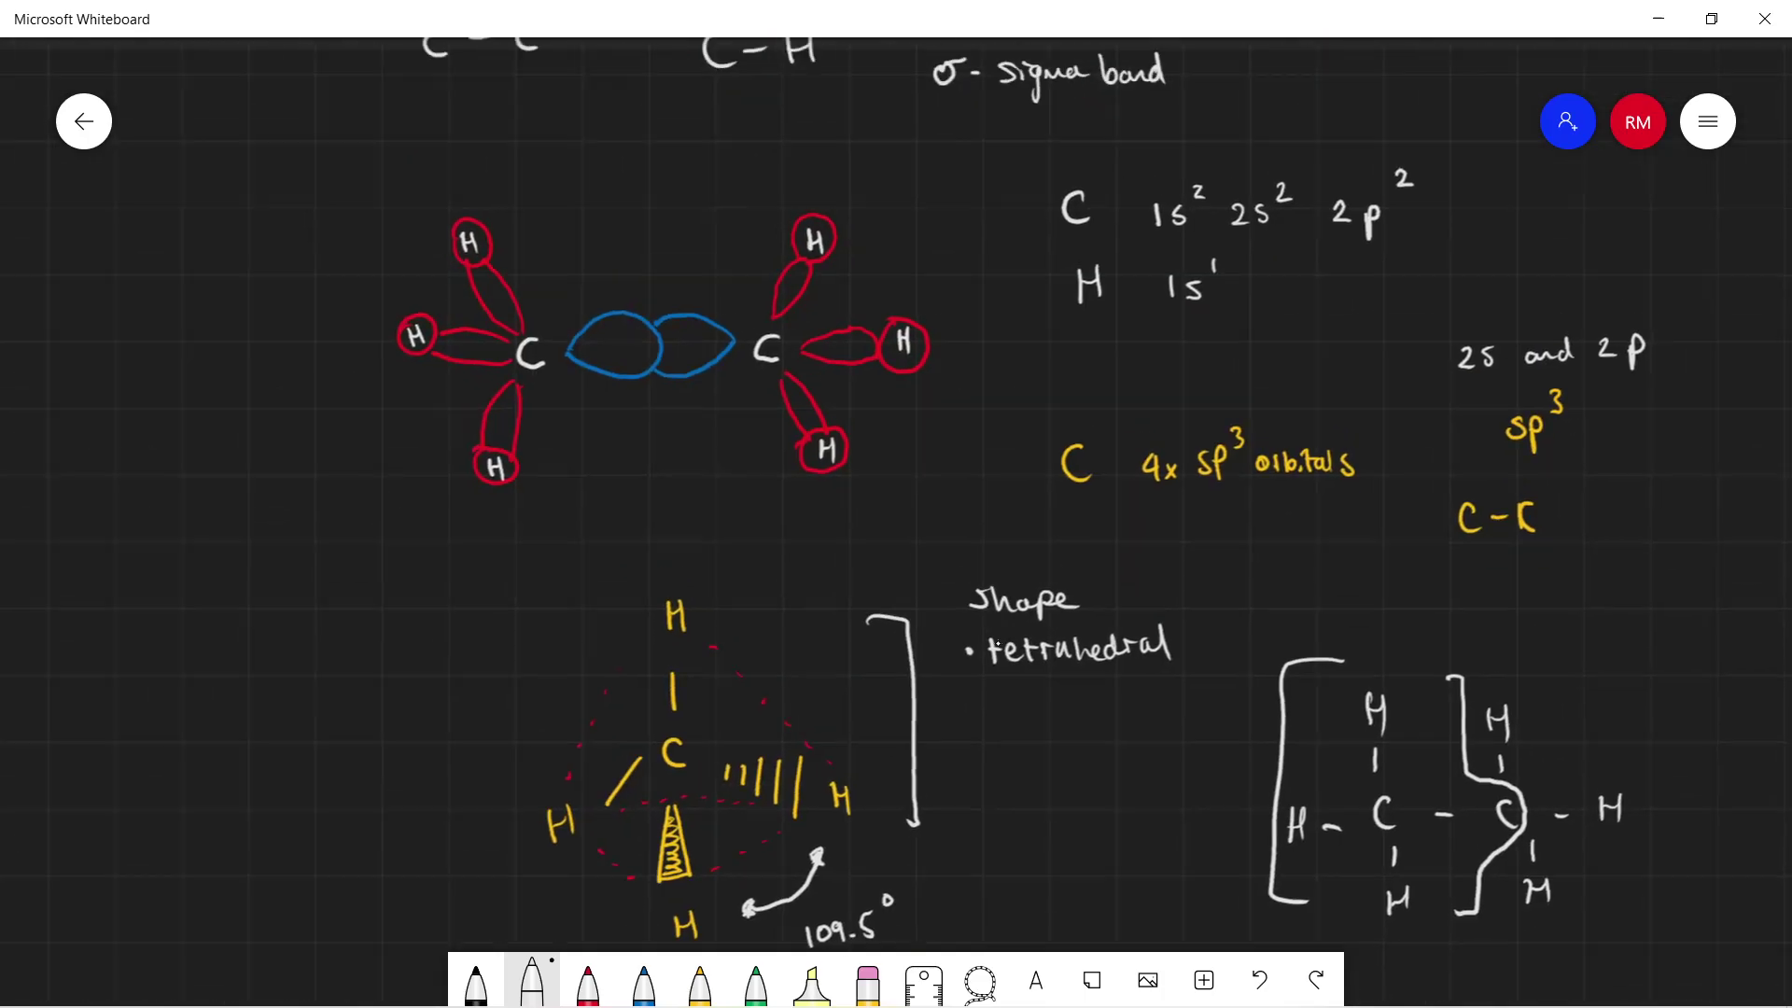
mouse_move(1042, 644)
left_mouse_down()
mouse_move(1042, 761)
mouse_move(1026, 726)
left_mouse_up()
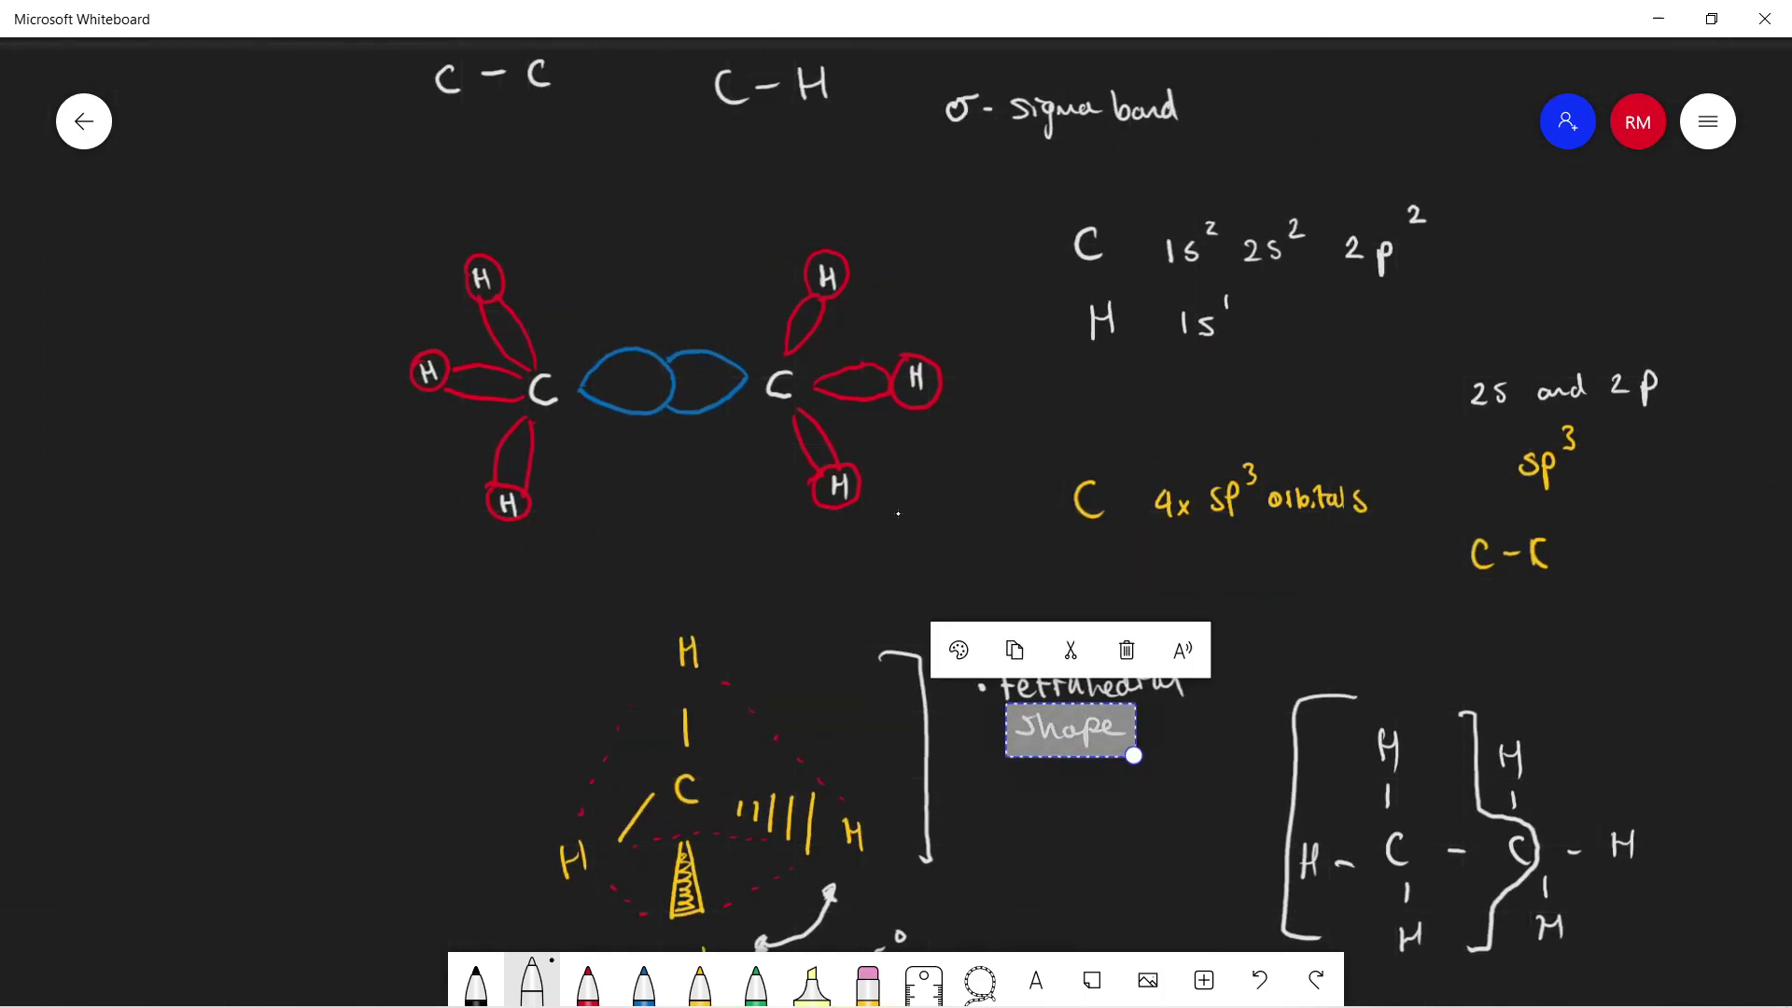
scroll(960, 481, "up", 5)
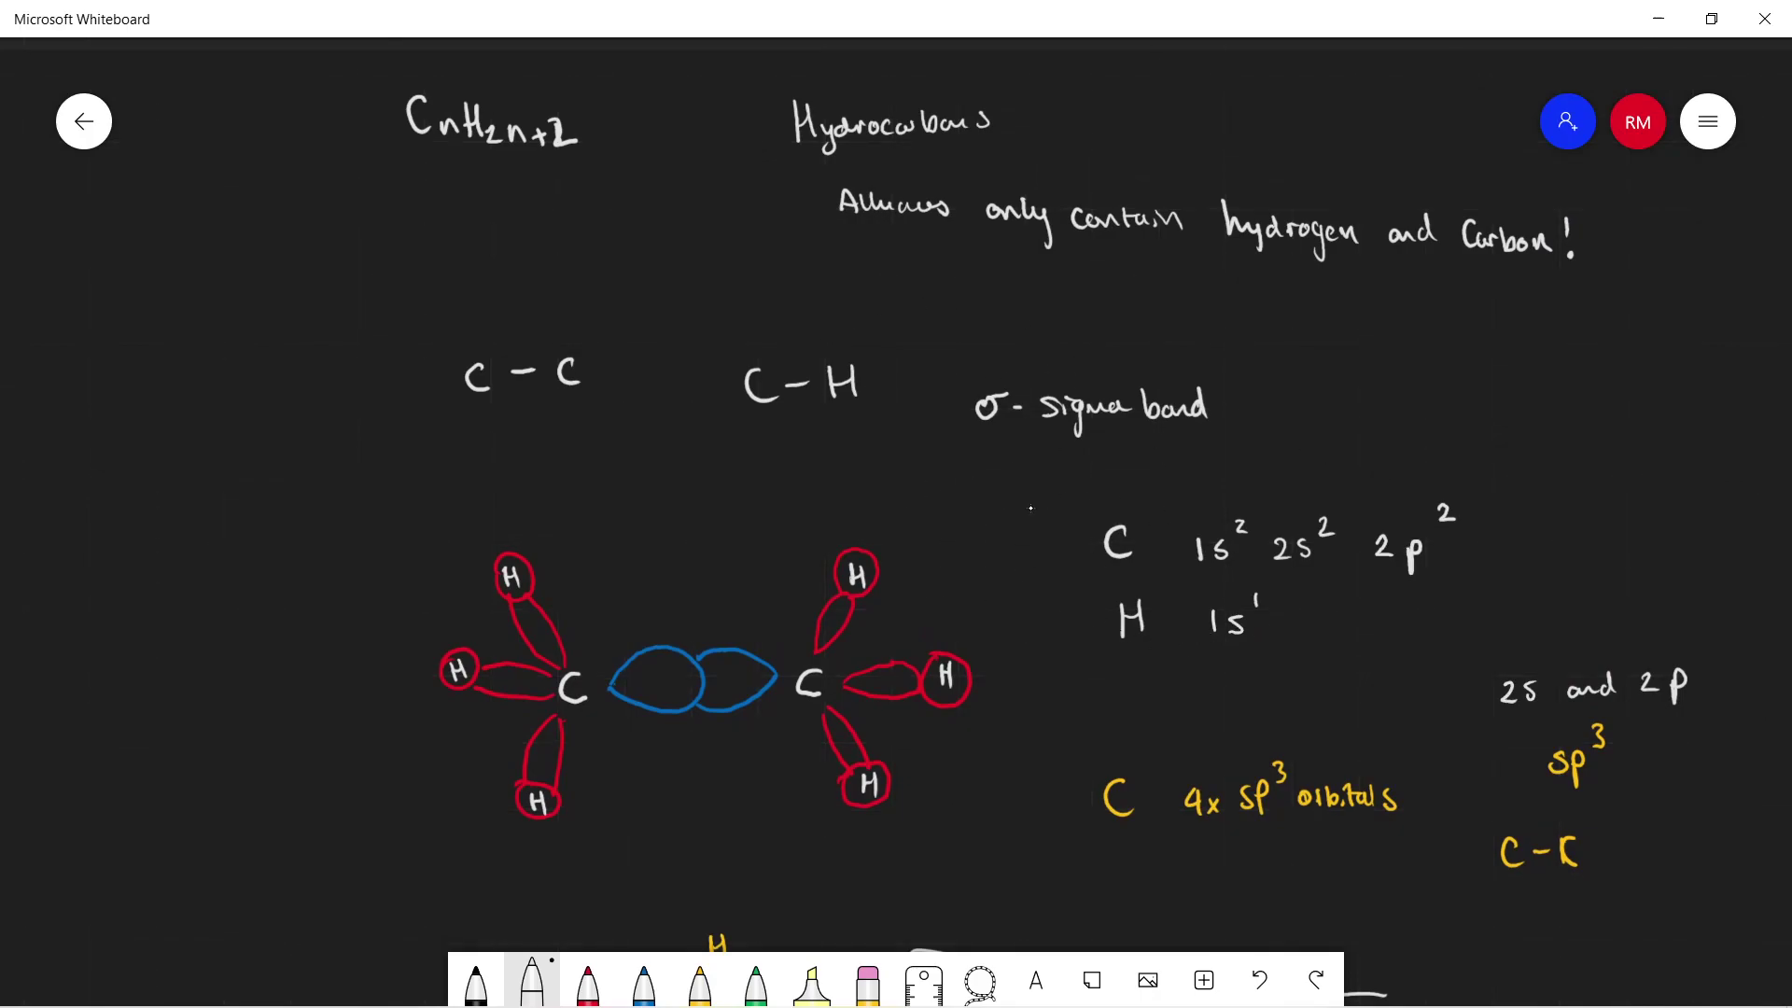
scroll(896, 504, "up", 3)
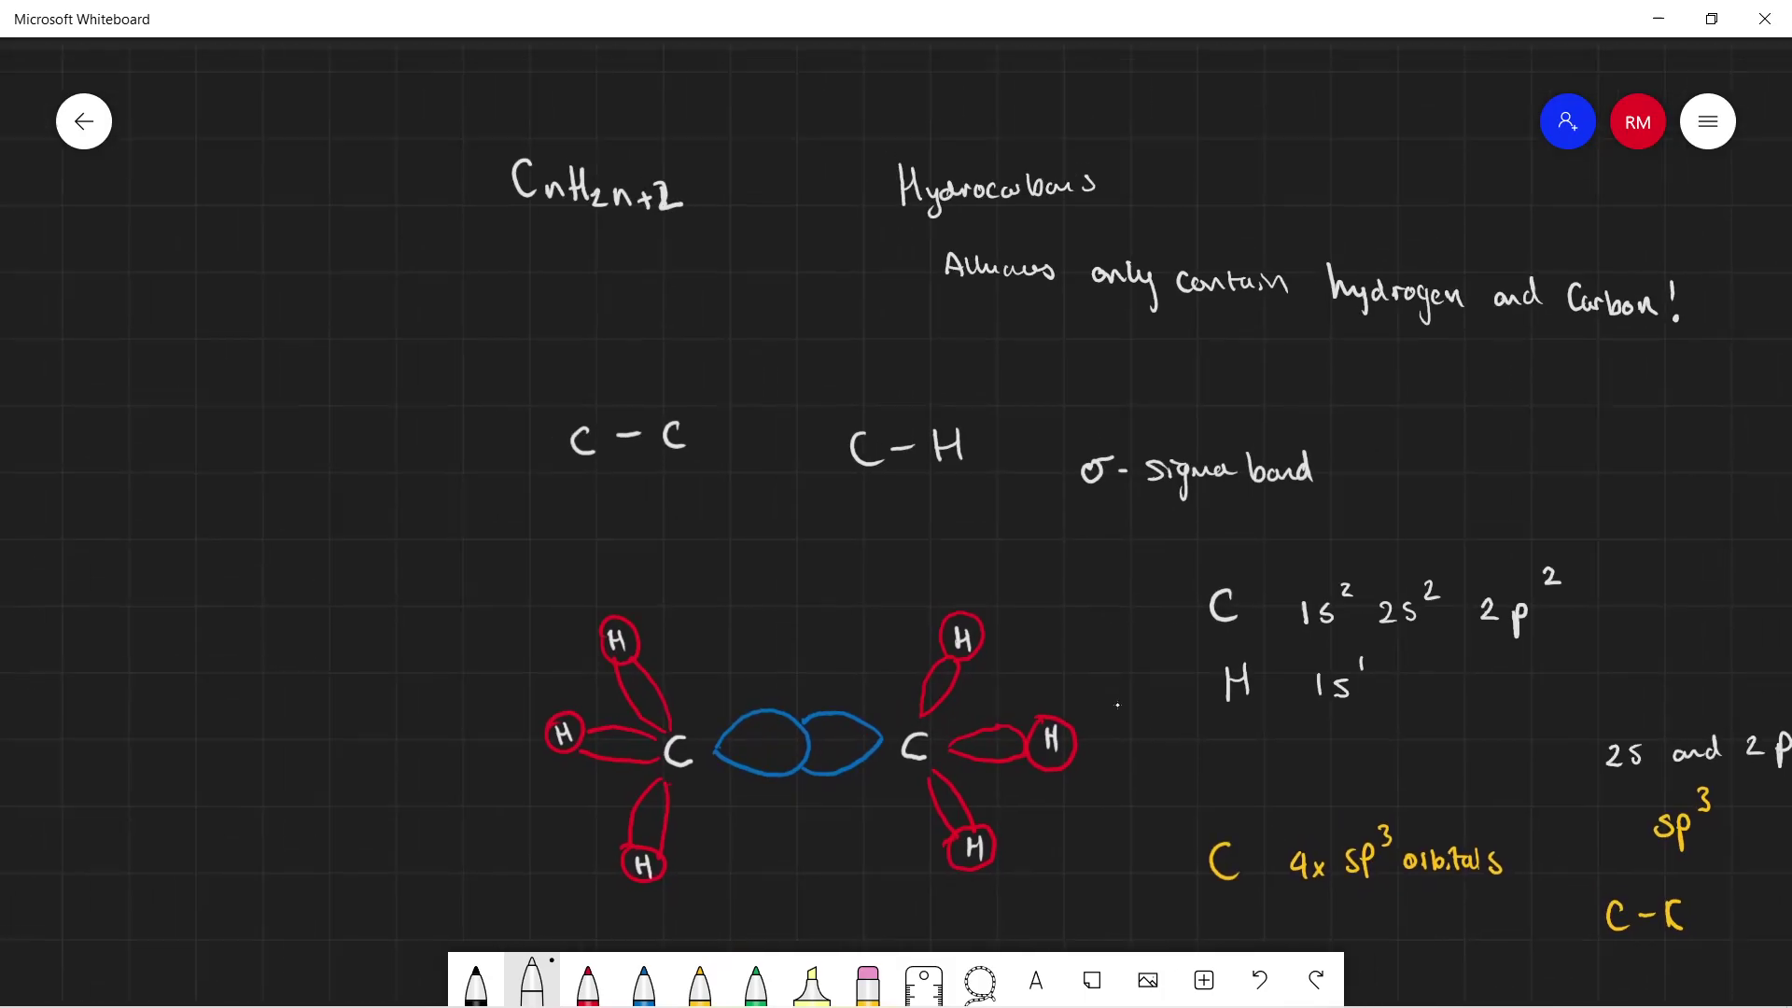
scroll(1084, 670, "up", 5)
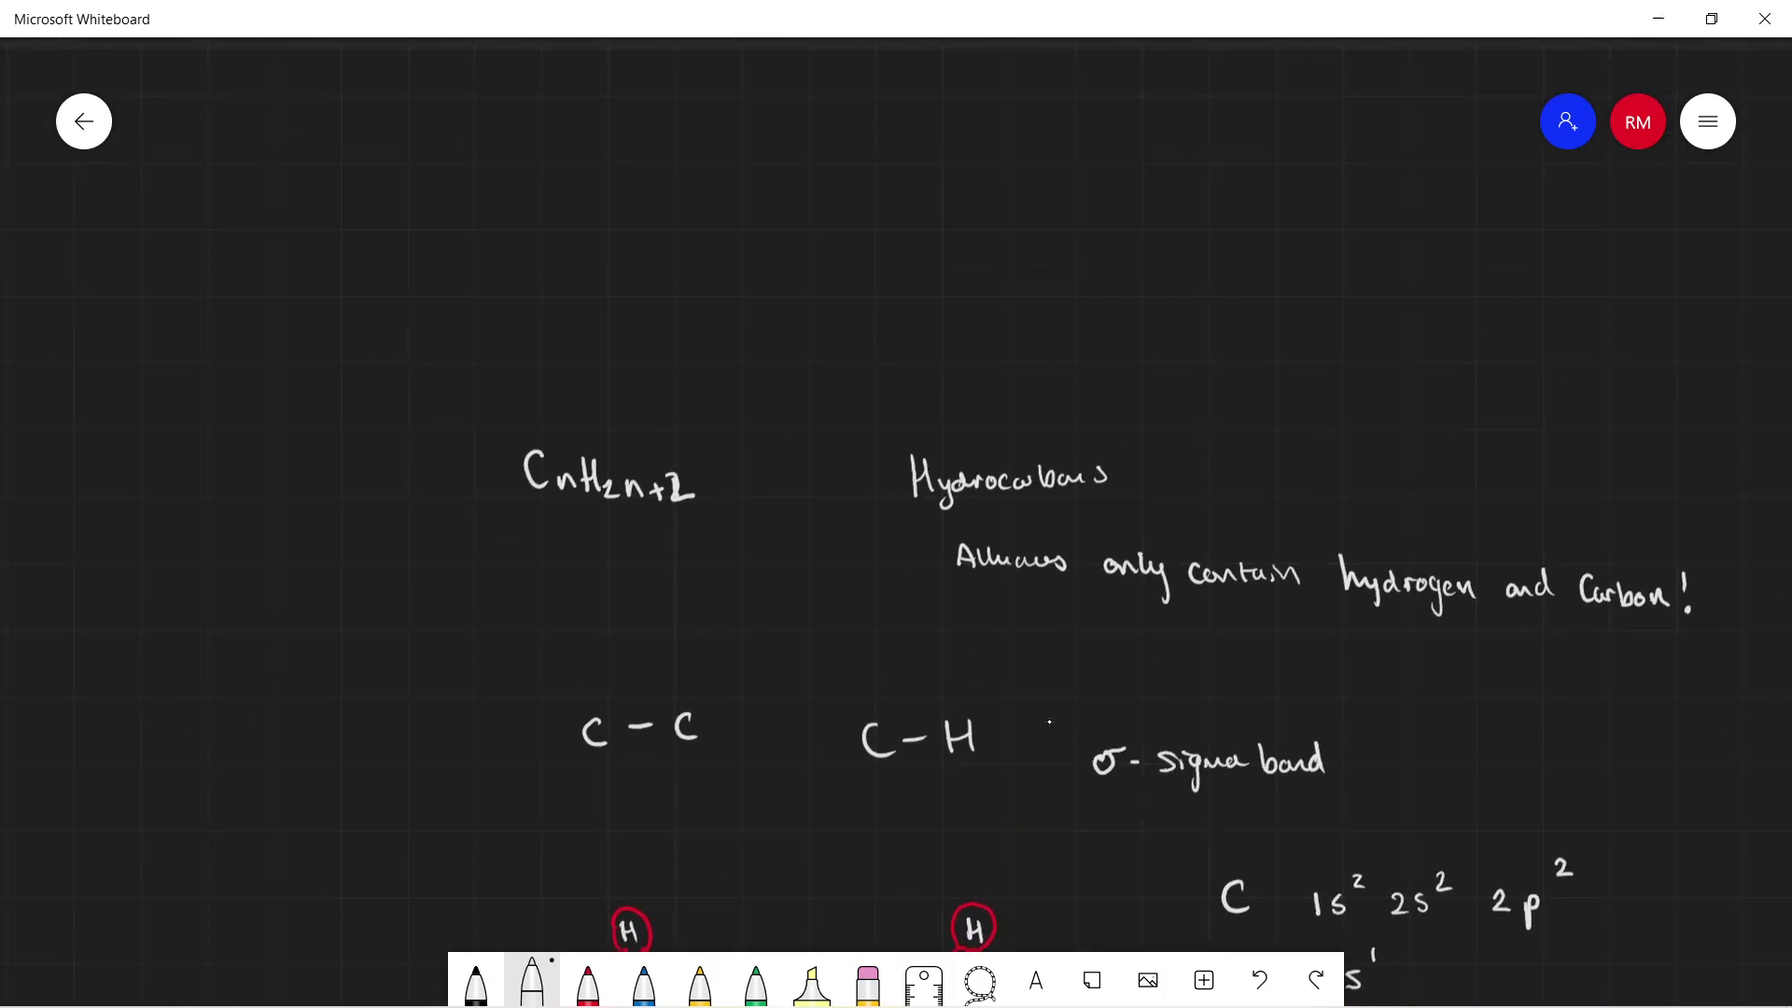
scroll(936, 608, "down", 5)
scroll(936, 608, "right", 3)
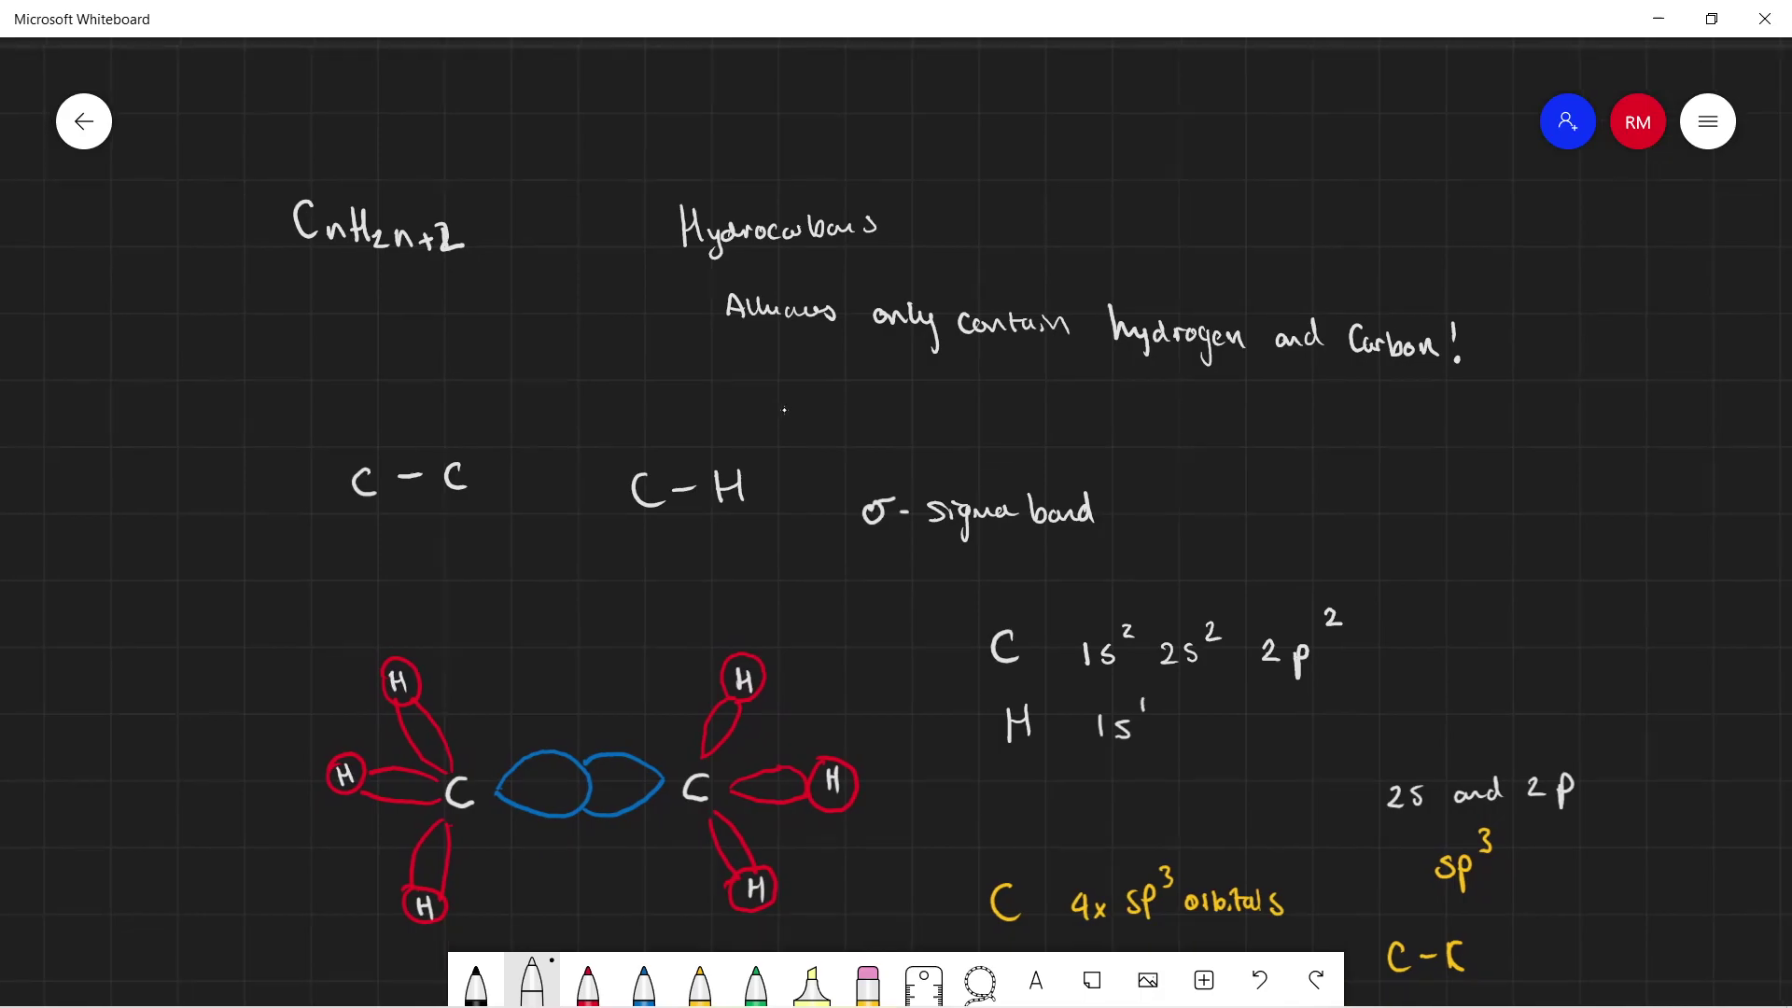